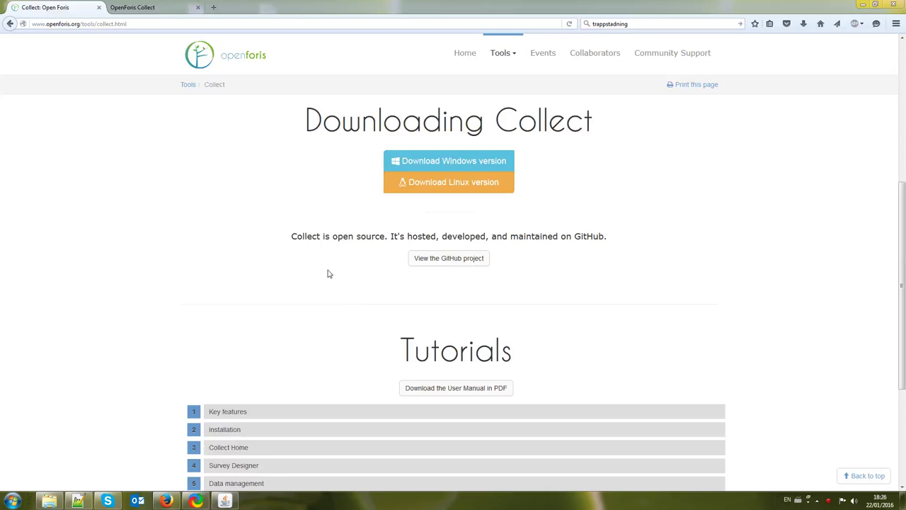
# Go from the Open Foris home page to the Collect tool page and scroll its content.
pyautogui.moveTo(902, 261); pyautogui.dragTo(904, 103)
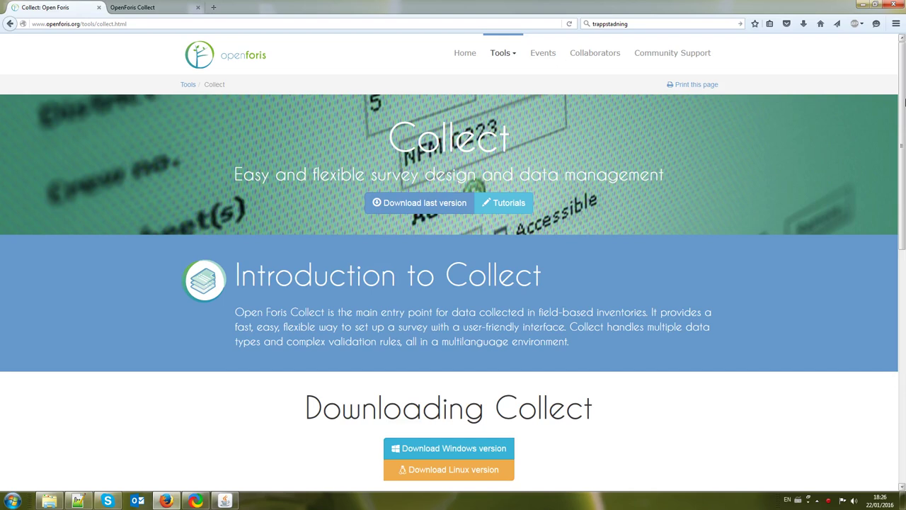
pyautogui.click(245, 56)
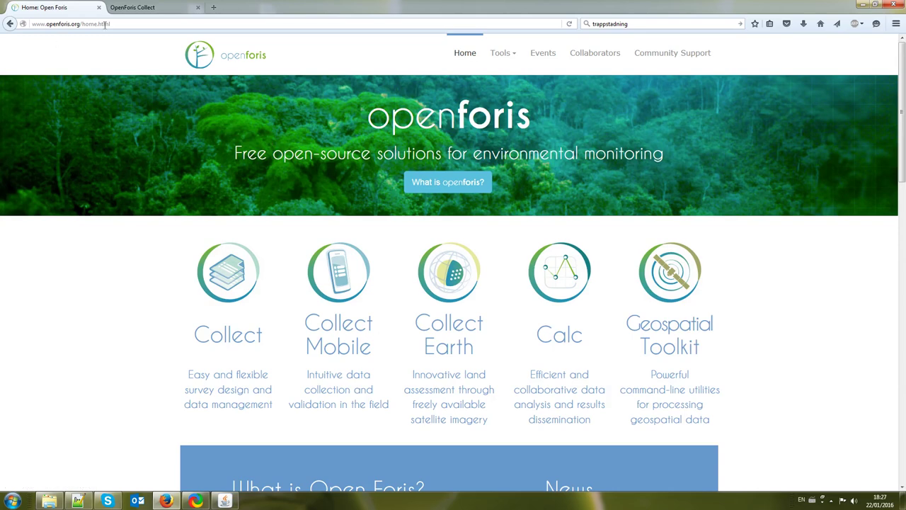
pyautogui.click(240, 288)
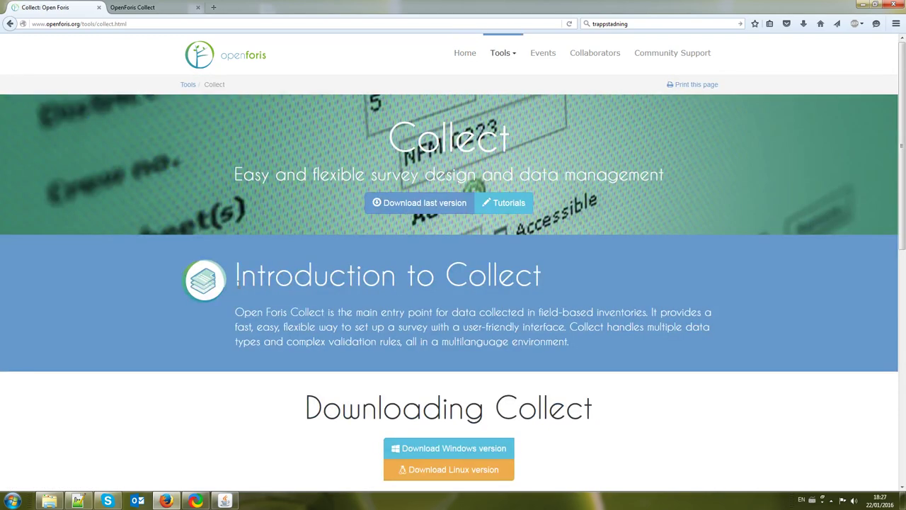
pyautogui.scroll(-1, 424, 428)
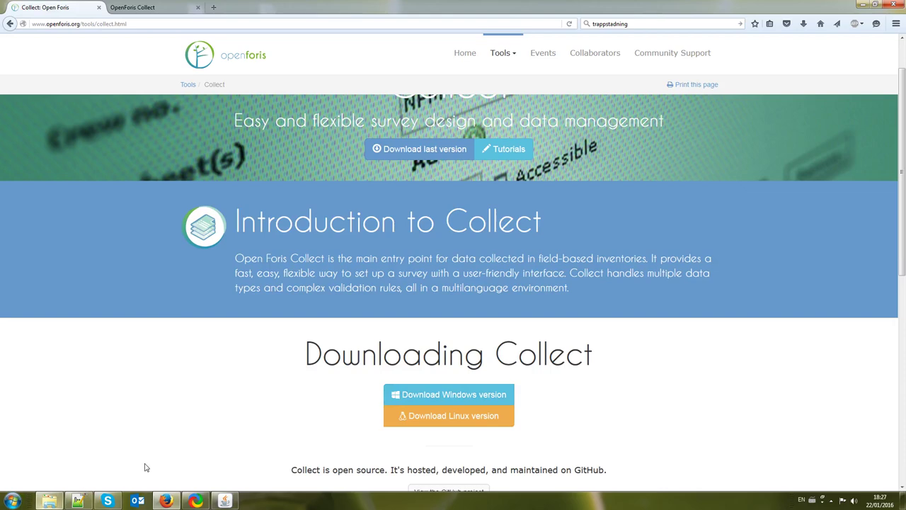
# Start the Collect Windows installer download, cancel it, and bring up the Start menu.
pyautogui.click(455, 394)
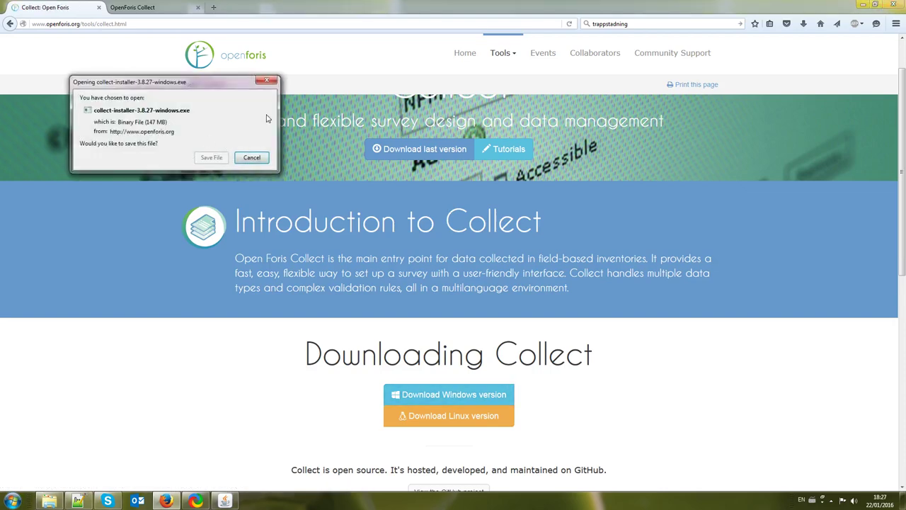
pyautogui.click(252, 158)
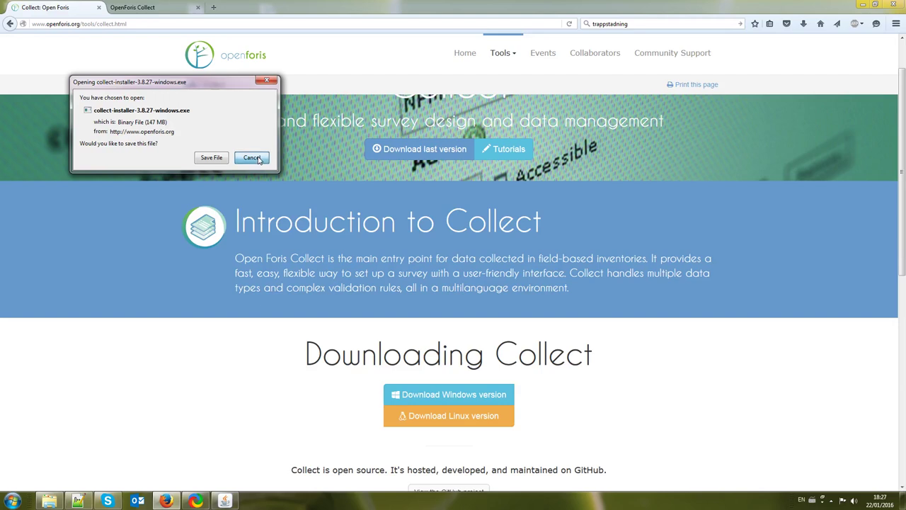
pyautogui.click(12, 502)
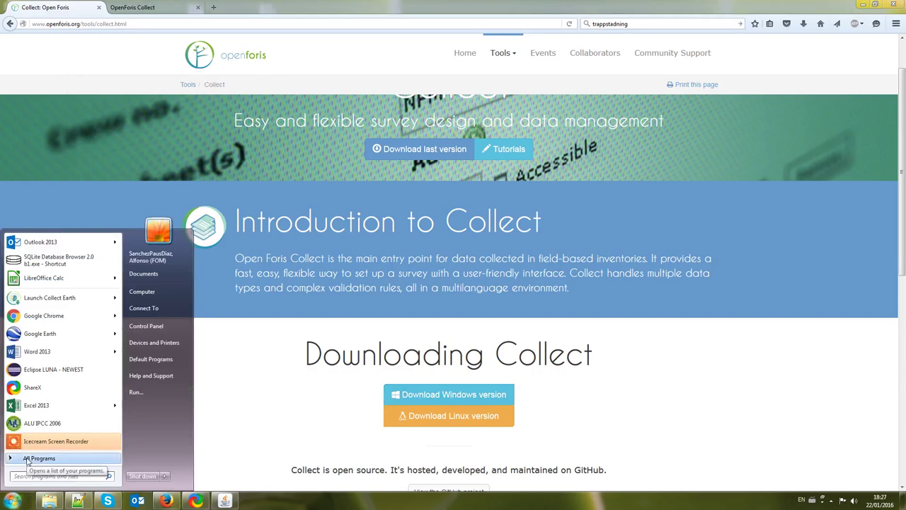
# Look at the Open Foris Collect shortcuts under All Programs, then close the Start menu.
pyautogui.click(26, 458)
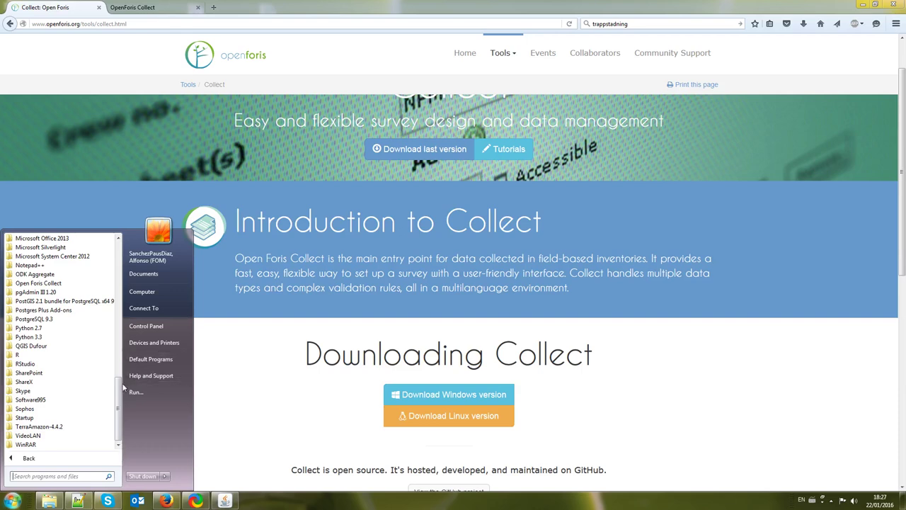
pyautogui.moveTo(122, 388); pyautogui.dragTo(121, 371)
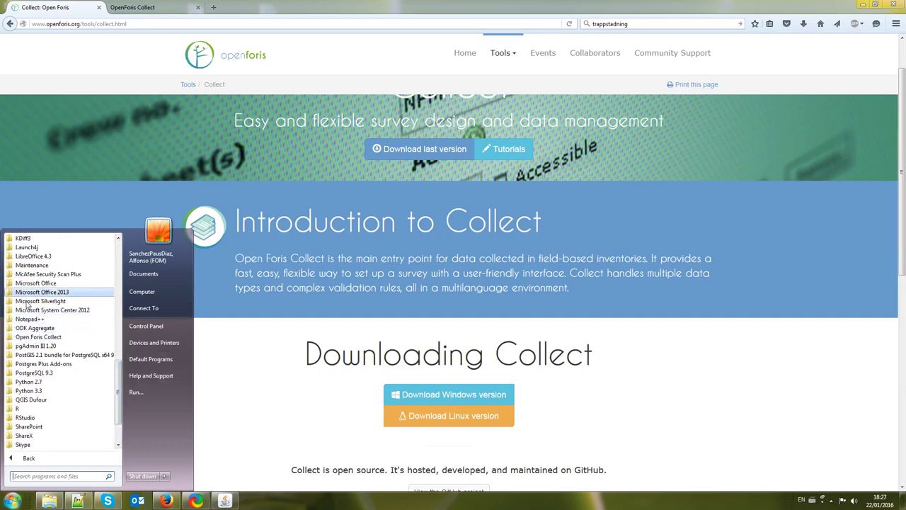
pyautogui.click(27, 337)
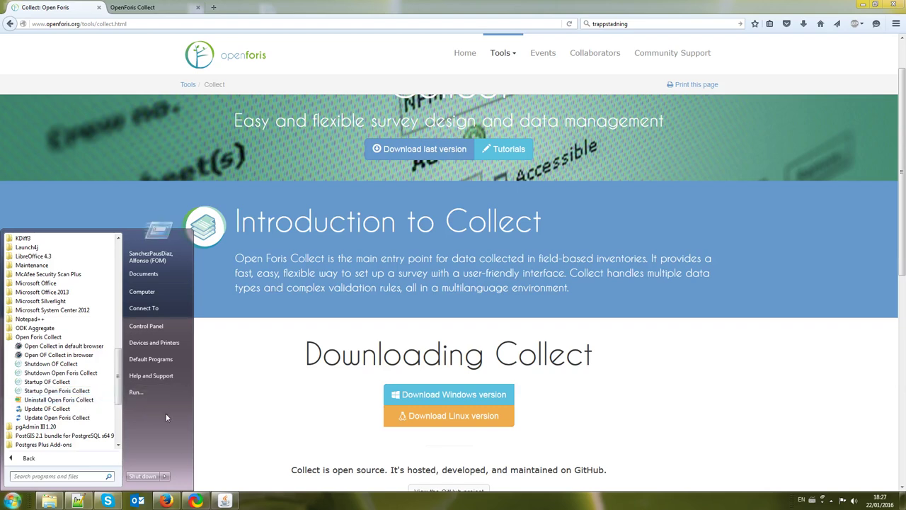
pyautogui.click(227, 503)
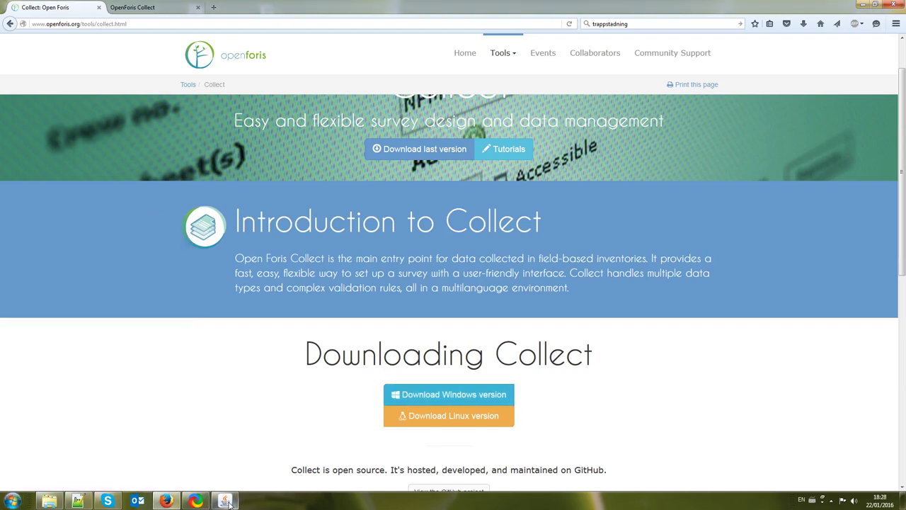
# Check the Tomcat console reports server startup, then return to Firefox.
pyautogui.click(227, 502)
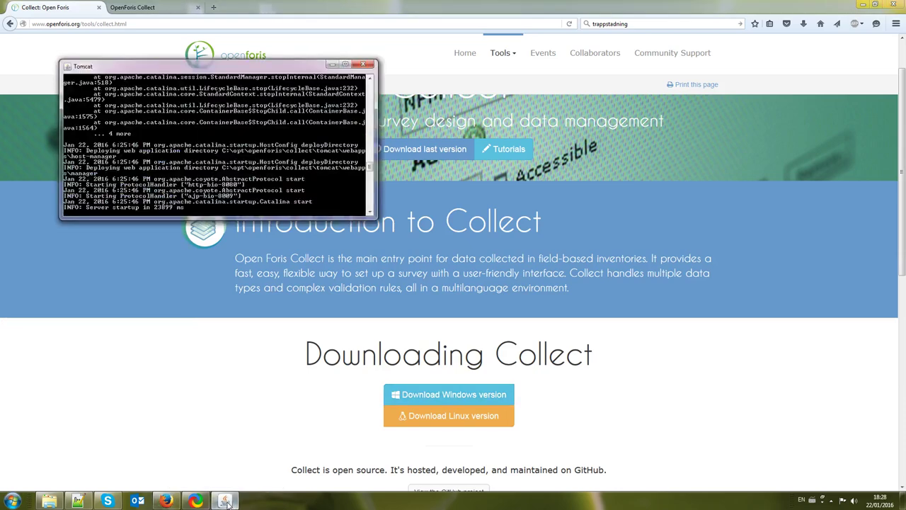
pyautogui.moveTo(370, 170)
pyautogui.mouseDown()
pyautogui.moveTo(370, 194)
pyautogui.moveTo(379, 160)
pyautogui.moveTo(365, 90)
pyautogui.mouseUp()
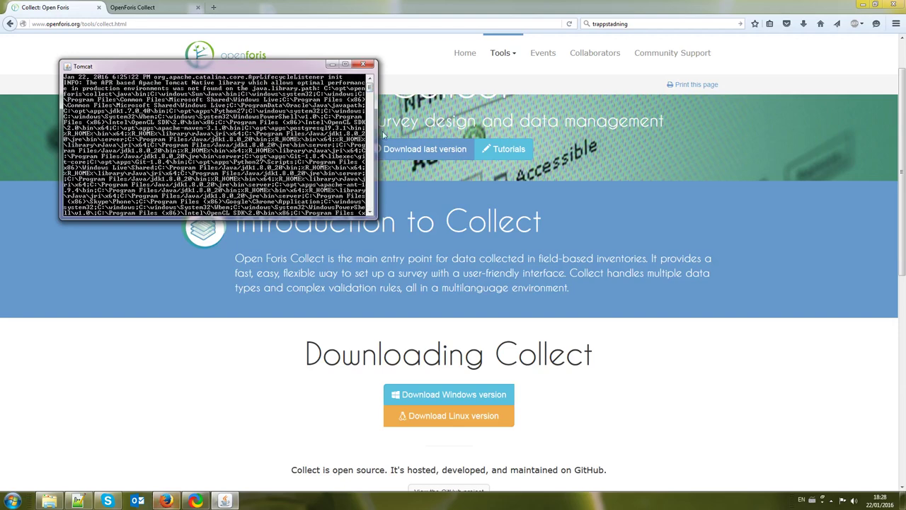
pyautogui.click(166, 501)
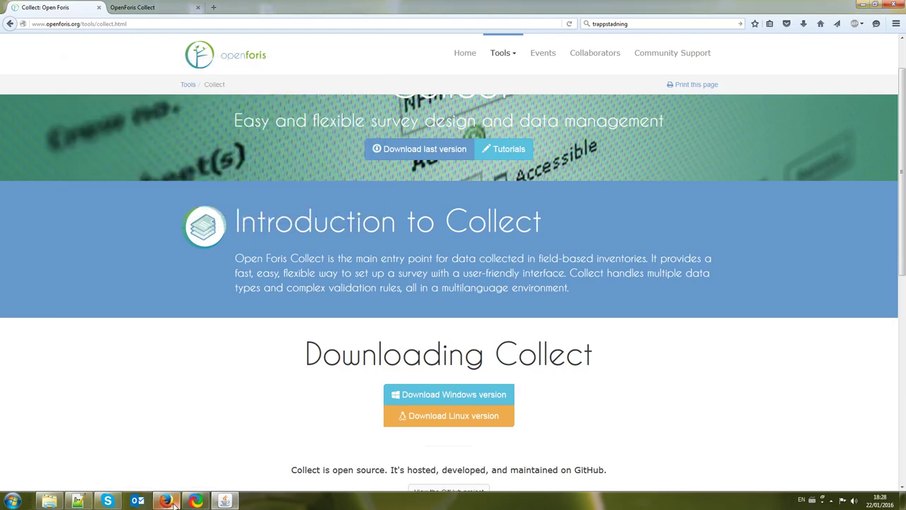
# Log in to Collect at localhost:8080 as admin and allow Adobe Flash to run.
pyautogui.click(160, 8)
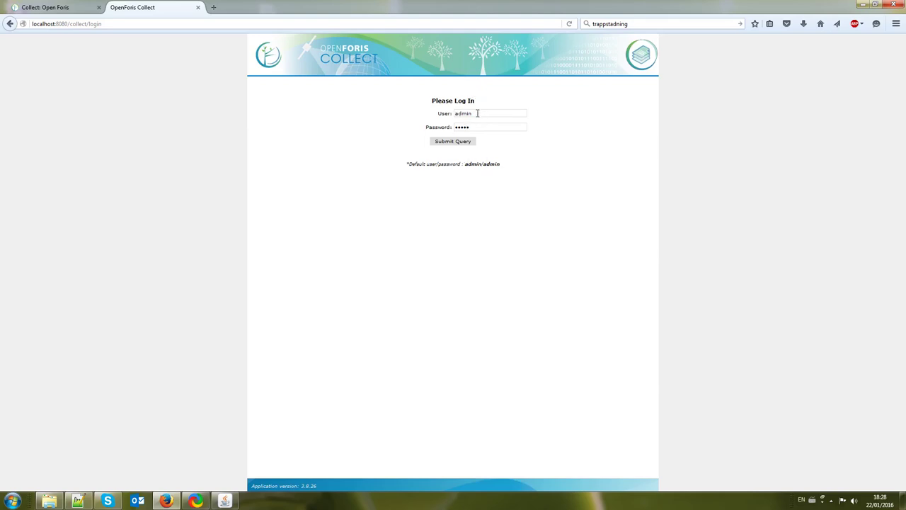
pyautogui.click(450, 142)
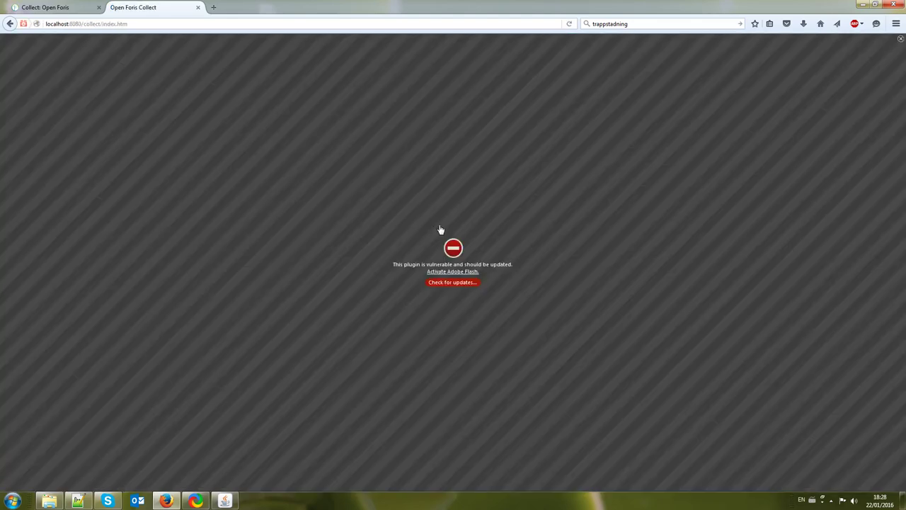
pyautogui.click(459, 272)
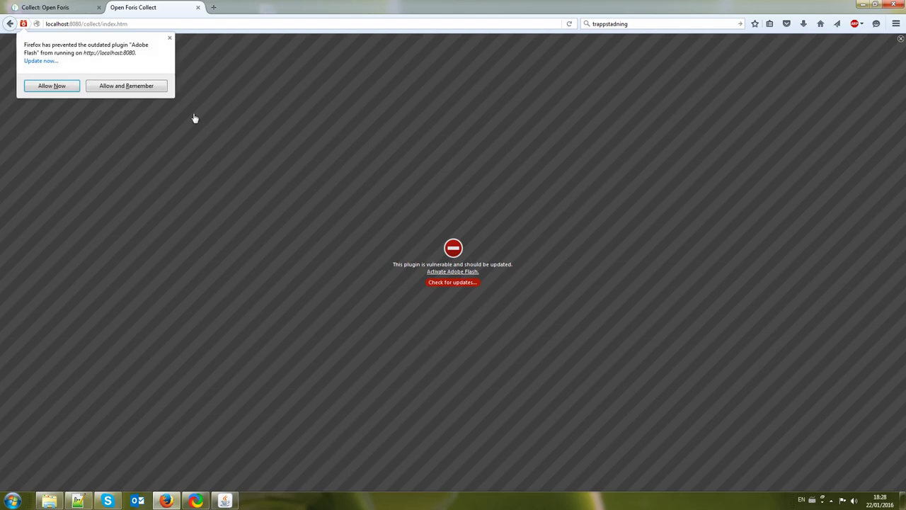
pyautogui.click(105, 86)
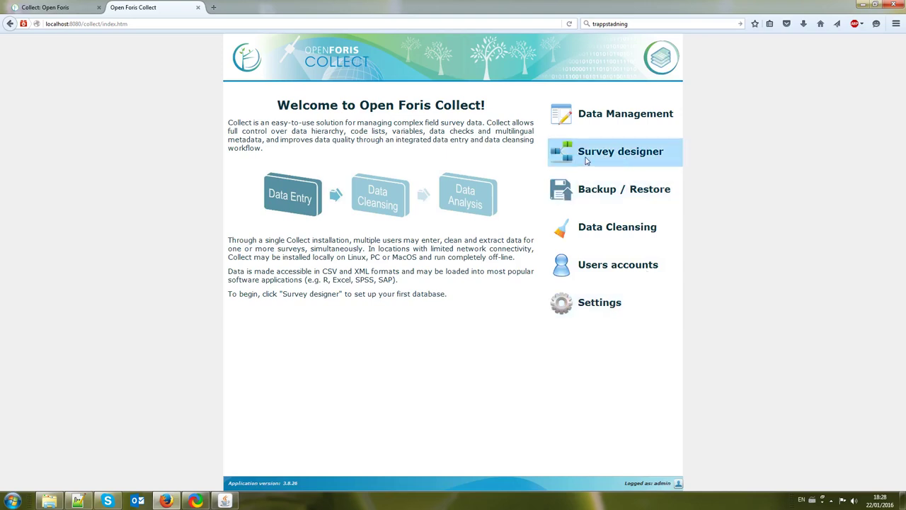
# Open the Survey Designer, try a new Collect Earth template survey, then cancel the dialog.
pyautogui.click(587, 161)
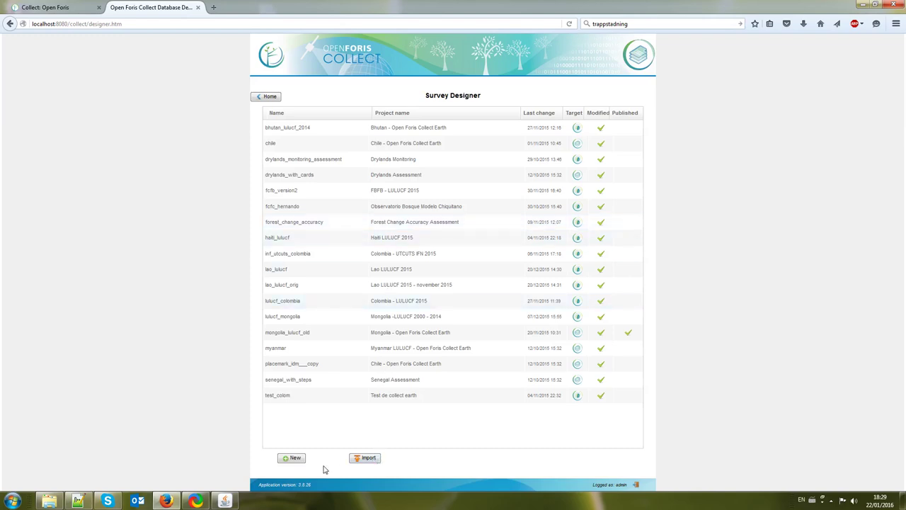
pyautogui.click(295, 459)
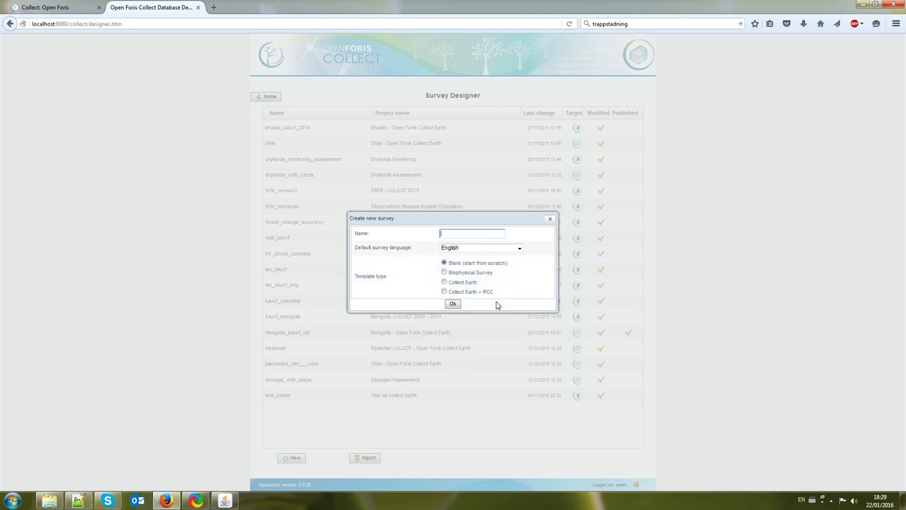
pyautogui.click(470, 283)
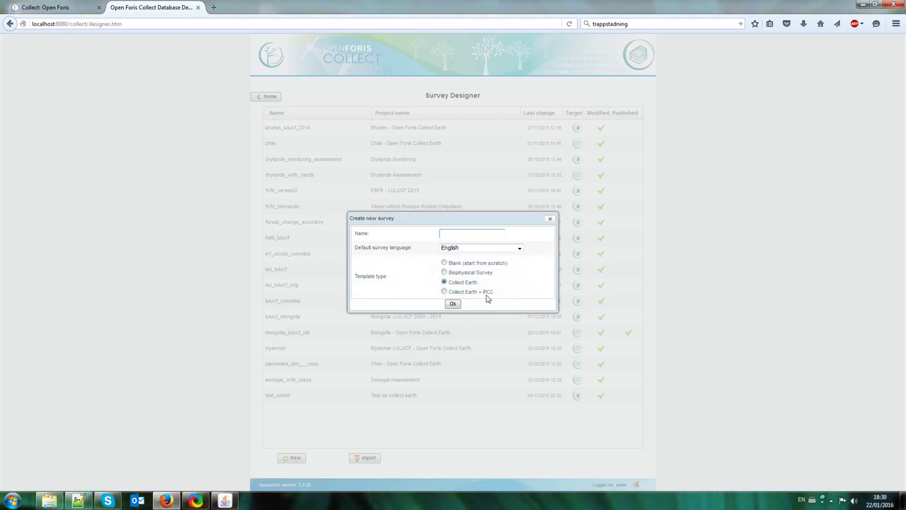
pyautogui.click(551, 219)
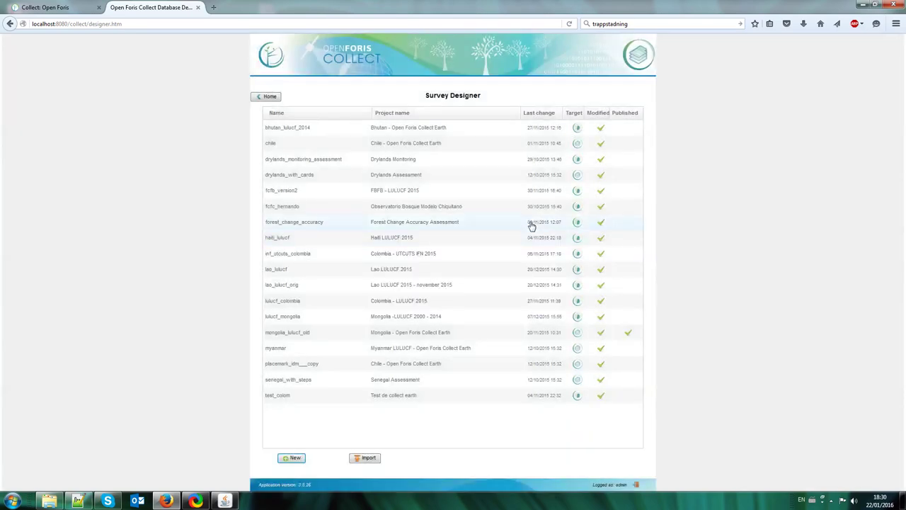
# Choose ipcc_afolu_generic_2016-01-22T18_01_28.collect as the survey file to import.
pyautogui.click(366, 458)
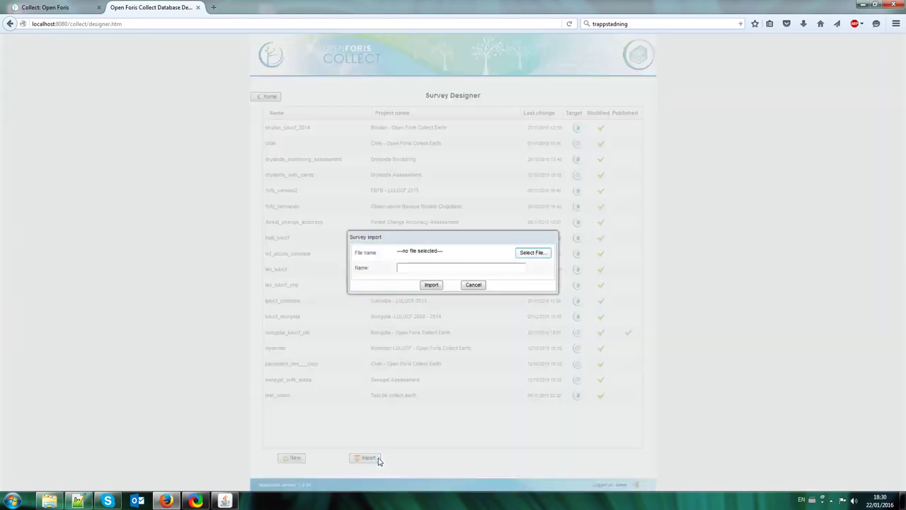
pyautogui.click(545, 257)
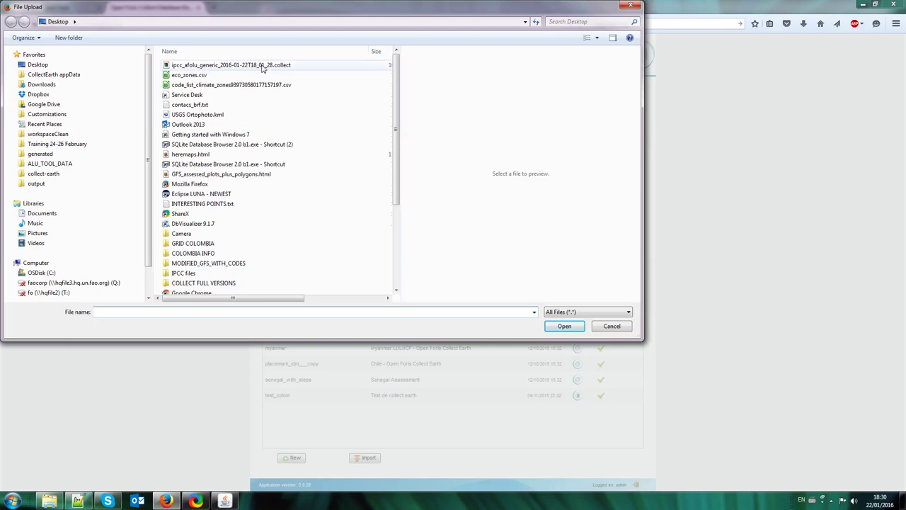
pyautogui.click(263, 66)
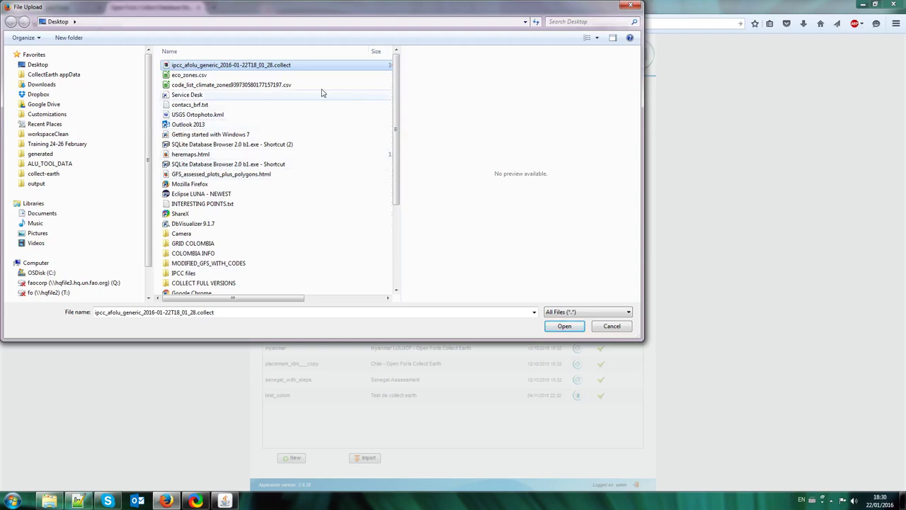
pyautogui.click(564, 327)
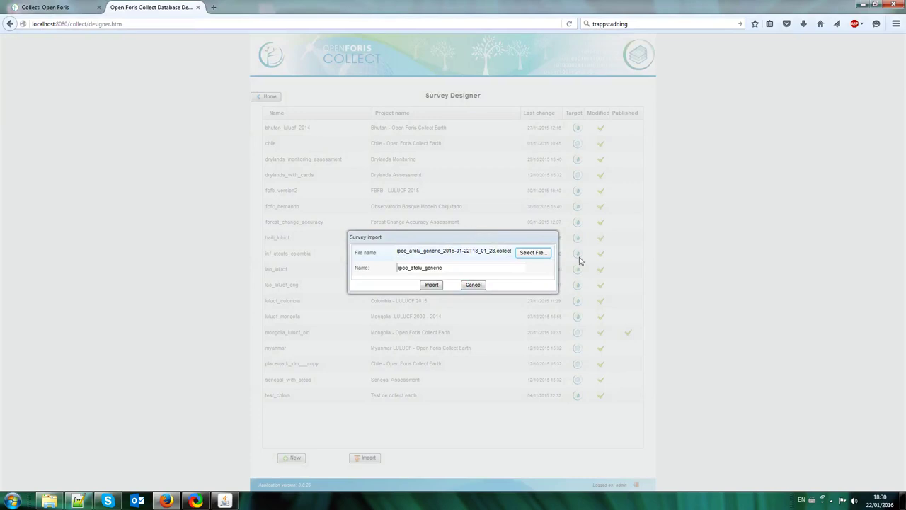
# Rename the imported survey to demo_youtube and import it.
pyautogui.doubleClick(444, 269)
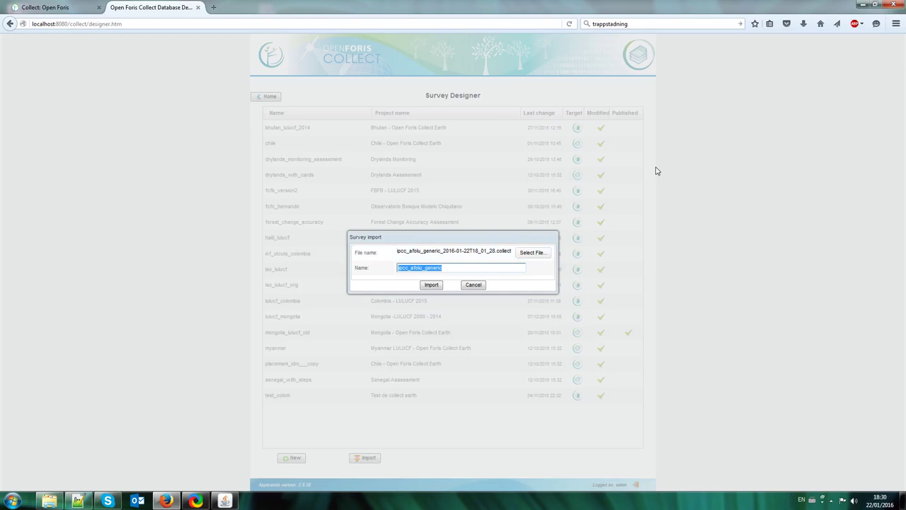
pyautogui.click(413, 269)
pyautogui.hotkey('ctrl', 'a')
pyautogui.write('demo_youtube')
pyautogui.click(434, 286)
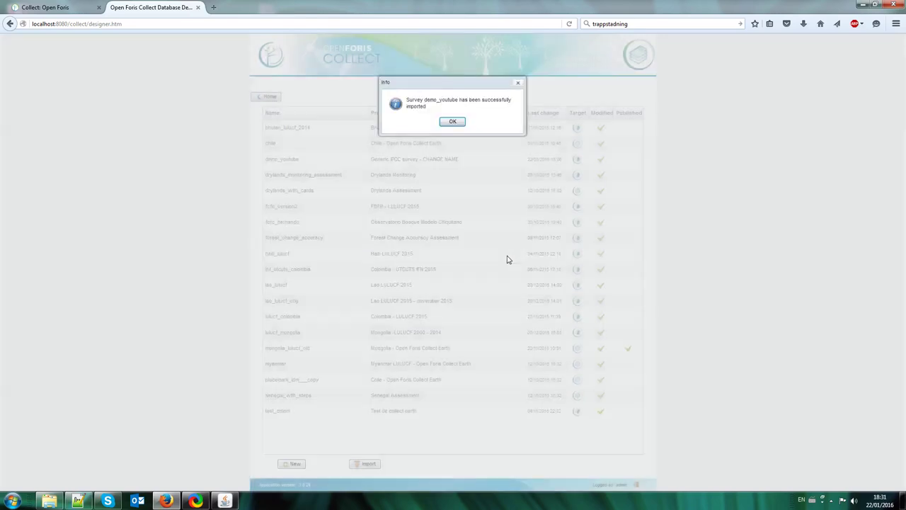
# Open demo_youtube for editing and retype its project name as IPCC Demo for Youtube.
pyautogui.click(460, 123)
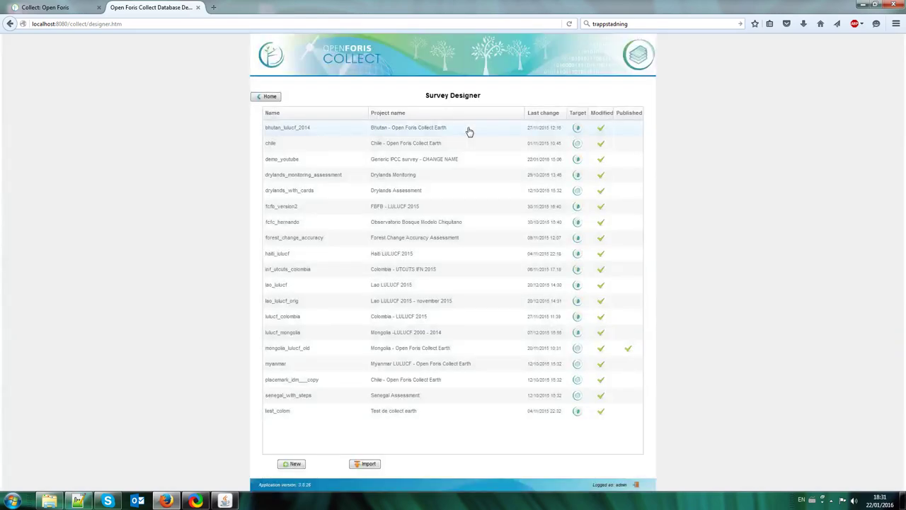
pyautogui.click(440, 159)
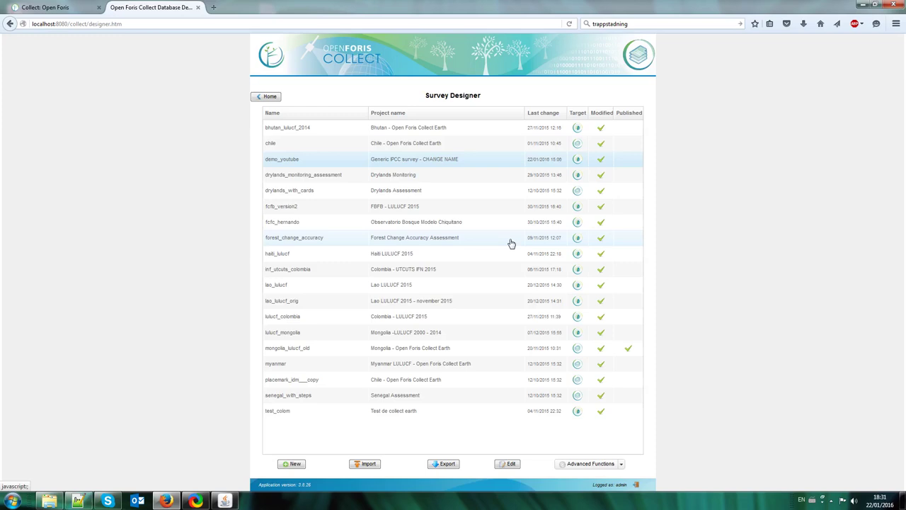
pyautogui.doubleClick(445, 162)
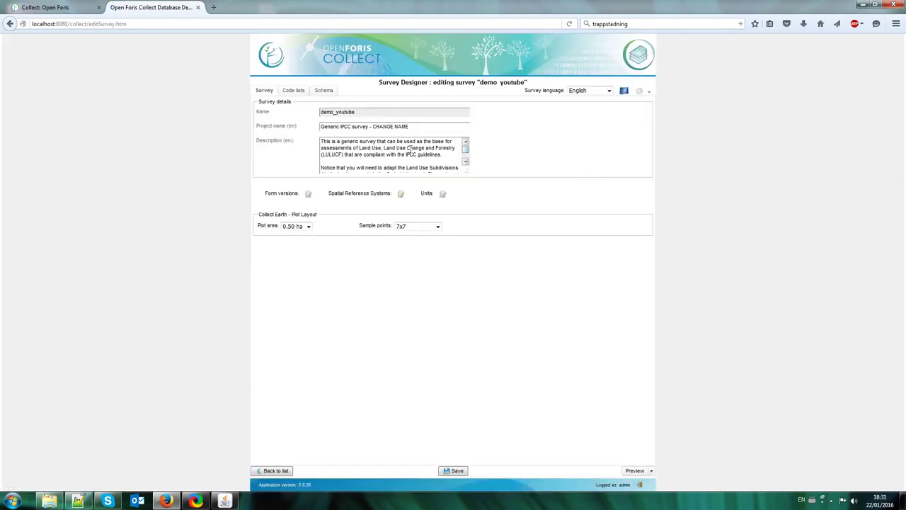
pyautogui.moveTo(467, 171); pyautogui.dragTo(537, 243)
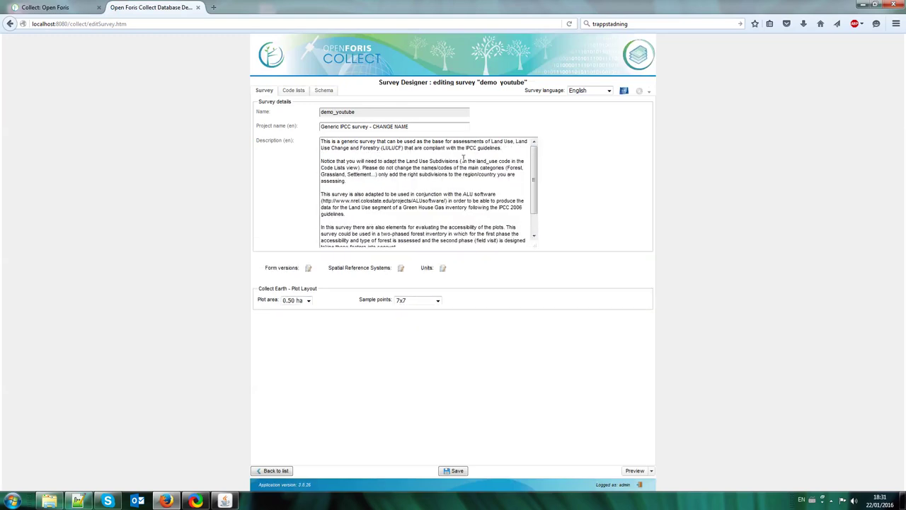
pyautogui.moveTo(538, 185); pyautogui.dragTo(312, 127)
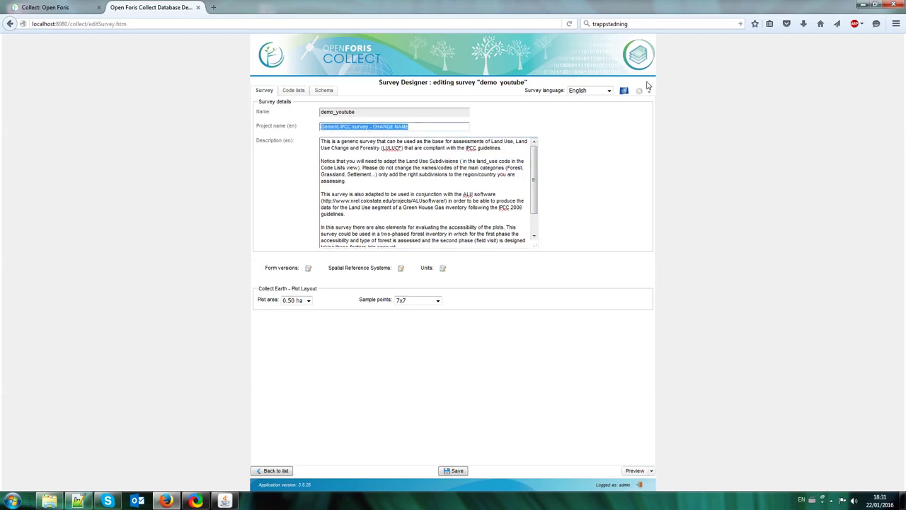
pyautogui.write('IPPC')
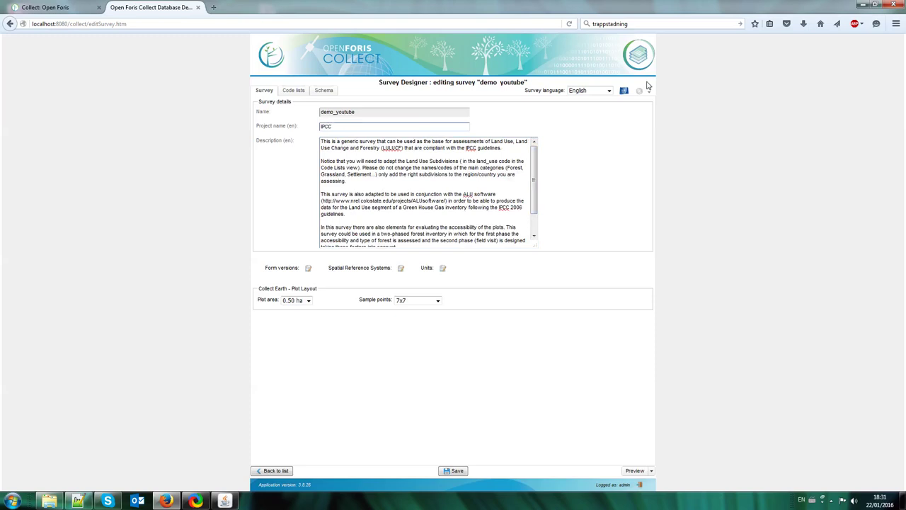
pyautogui.write(' Demo for Youtube')
# Keep the plot area at 0.50 ha and the sample points at 7x7.
pyautogui.click(310, 303)
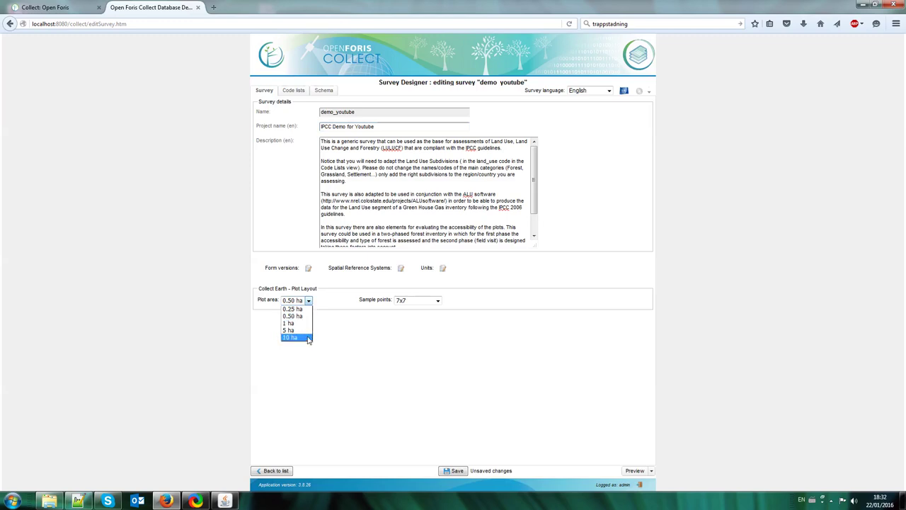
pyautogui.click(353, 324)
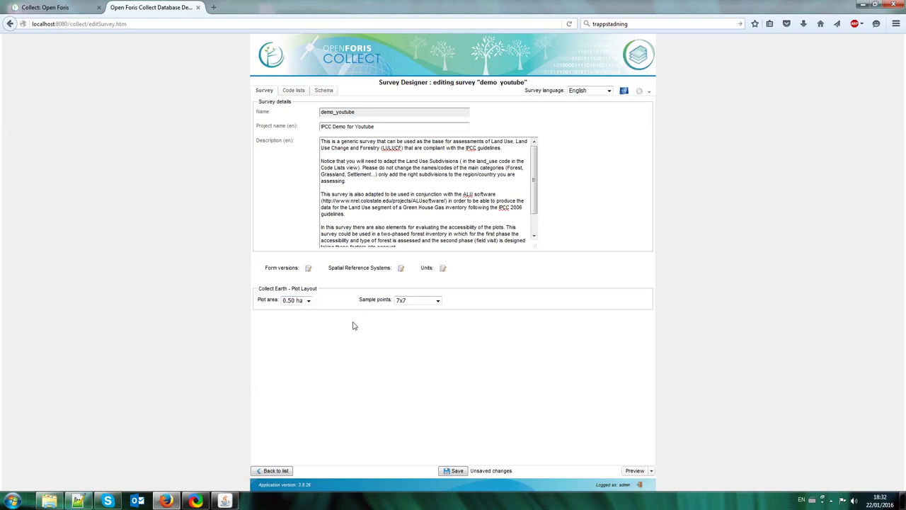
pyautogui.click(426, 306)
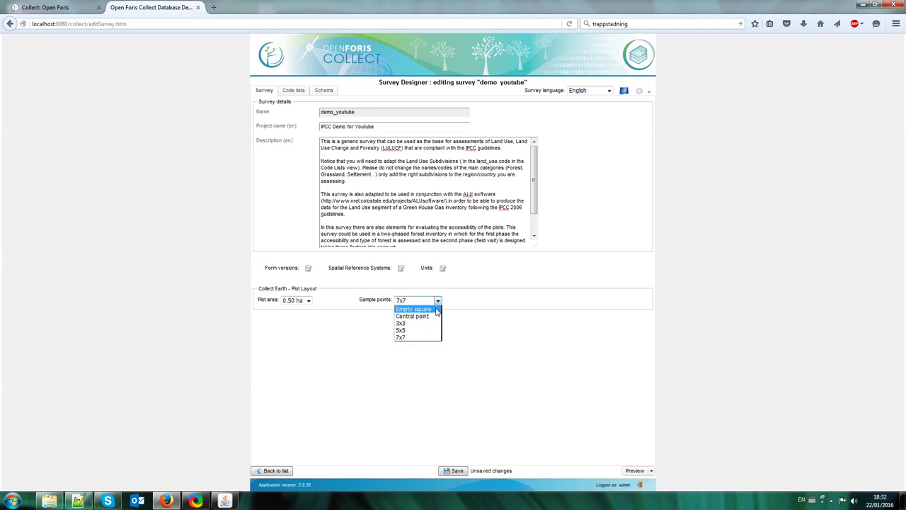
pyautogui.click(428, 340)
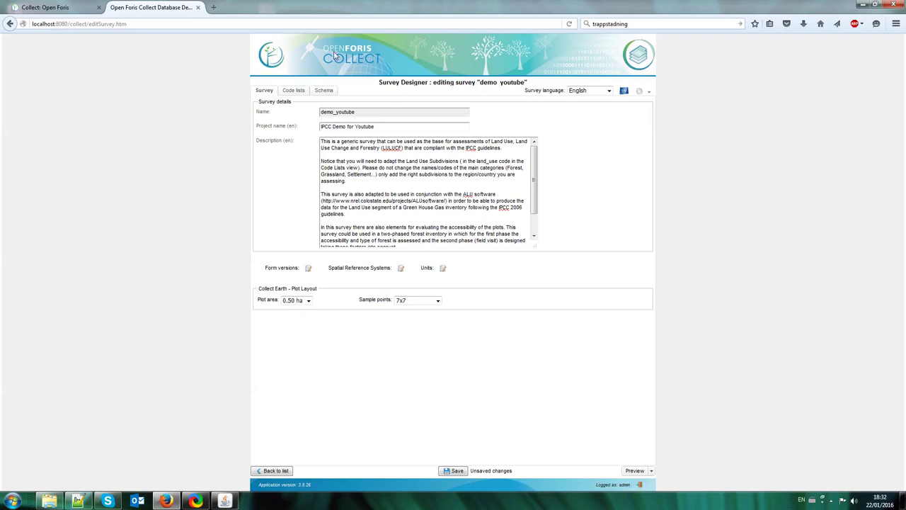
# Browse the code lists from climate_zones through human_impact_type to land_use.
pyautogui.click(292, 91)
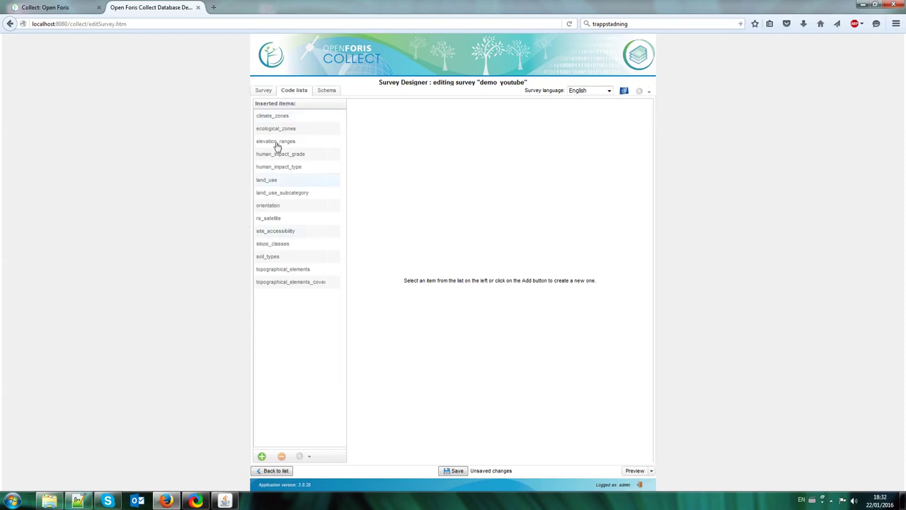
pyautogui.click(278, 121)
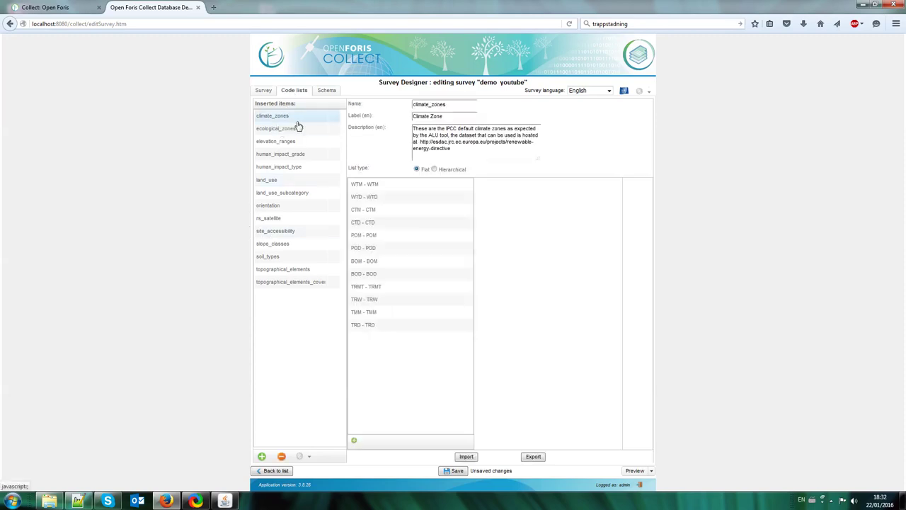
pyautogui.click(291, 128)
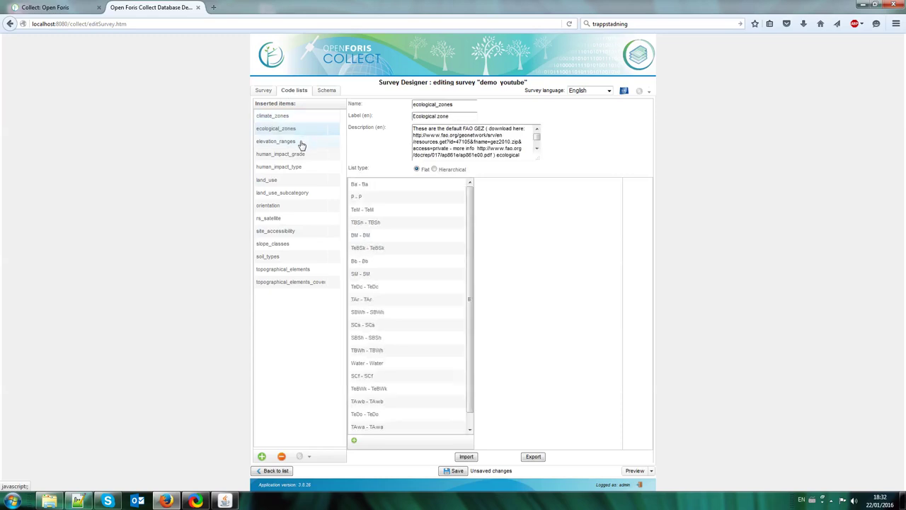
pyautogui.click(299, 143)
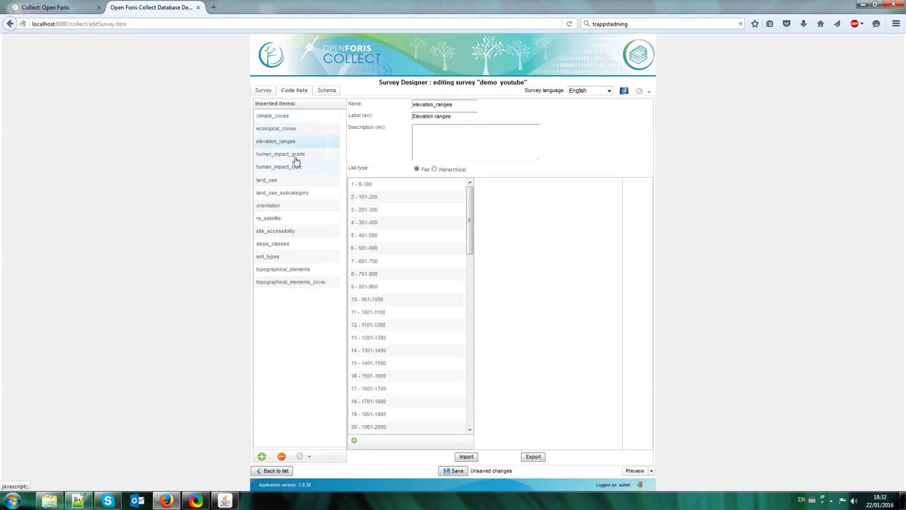
pyautogui.click(296, 155)
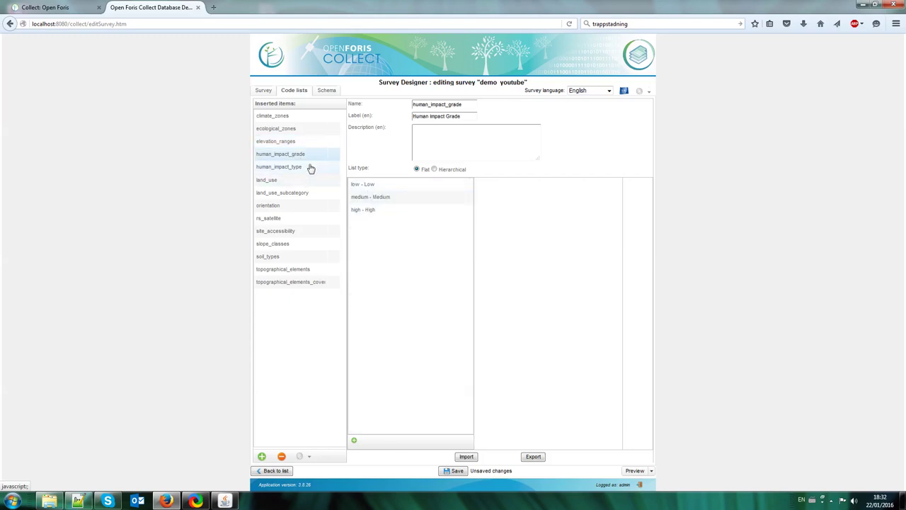
pyautogui.click(300, 170)
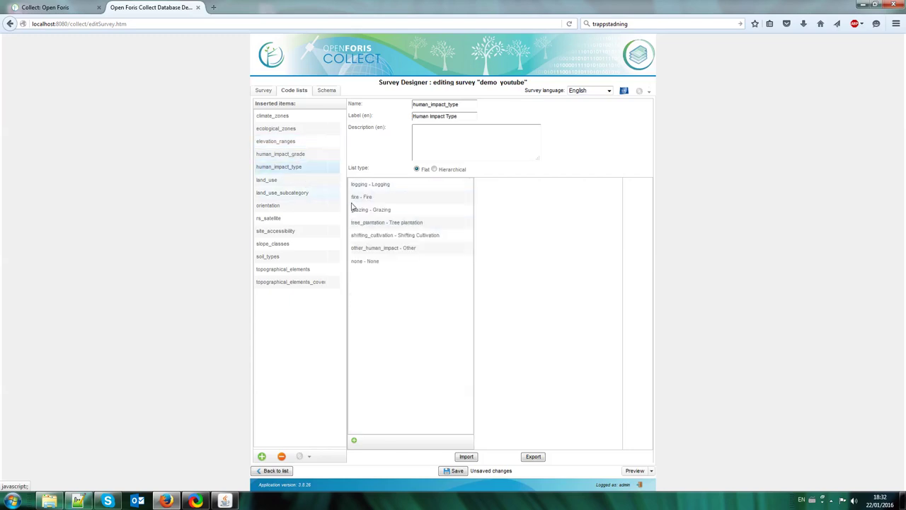
pyautogui.click(288, 183)
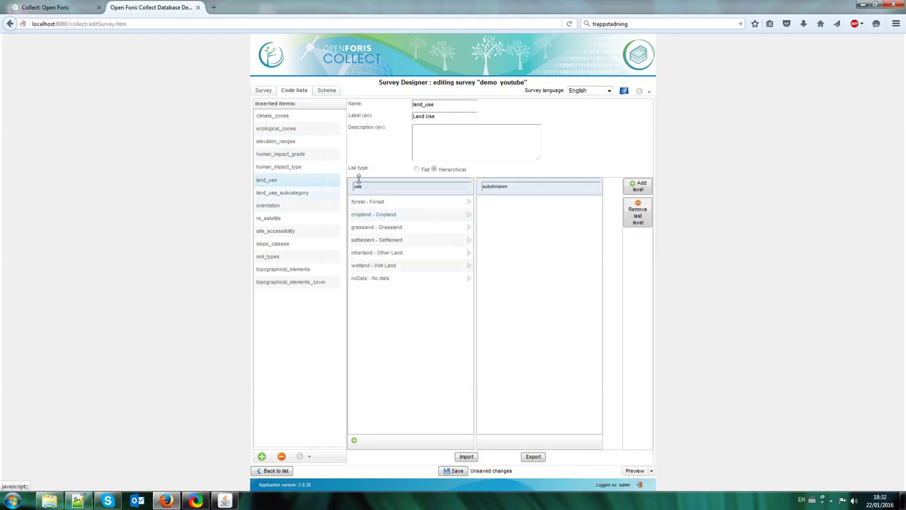
# Compare the land_use and land_use_subcategory code lists, then view orientation.
pyautogui.click(286, 194)
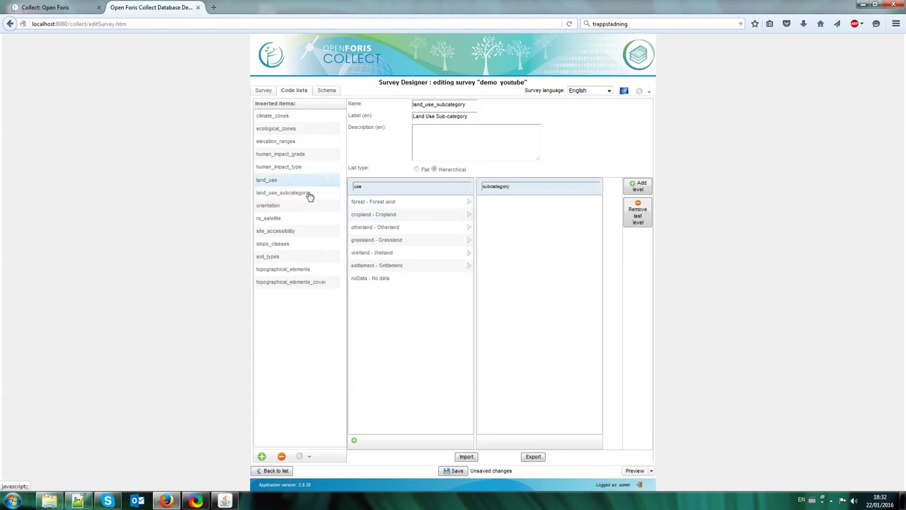
pyautogui.click(308, 196)
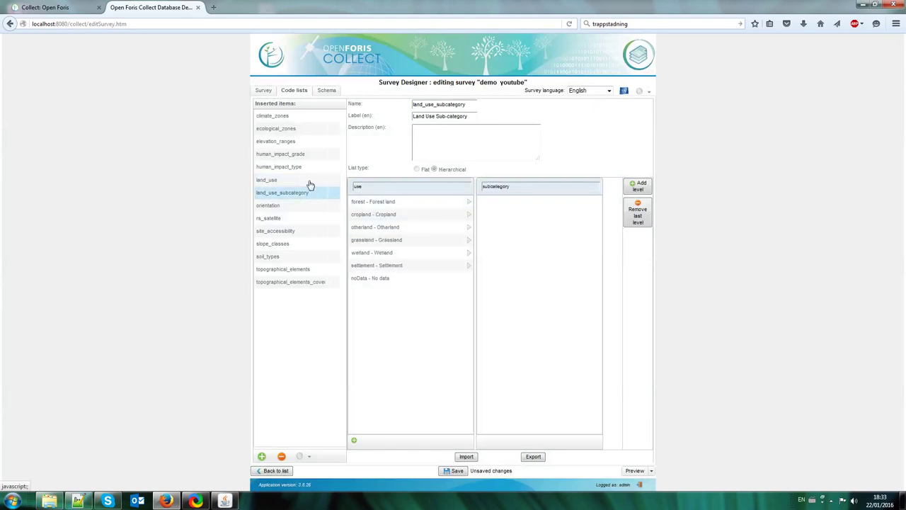
pyautogui.click(310, 181)
pyautogui.click(260, 191)
pyautogui.click(271, 182)
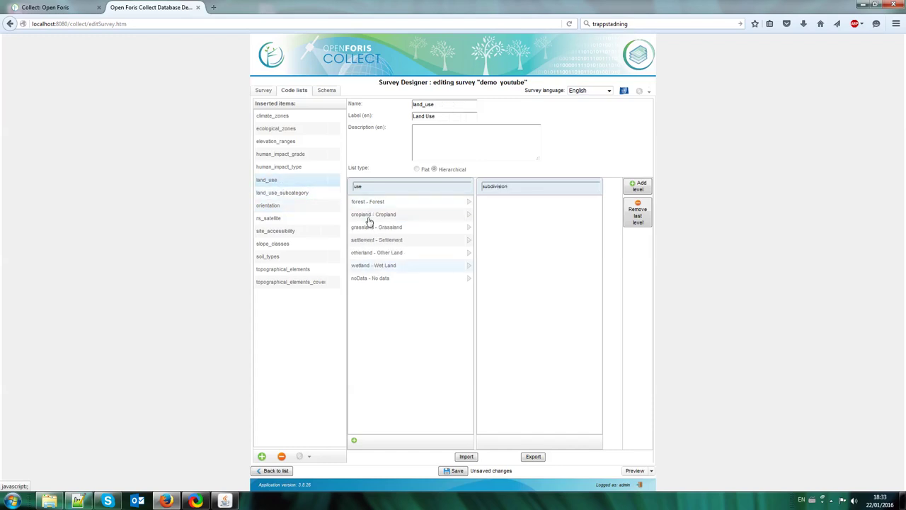
pyautogui.click(290, 194)
pyautogui.click(297, 182)
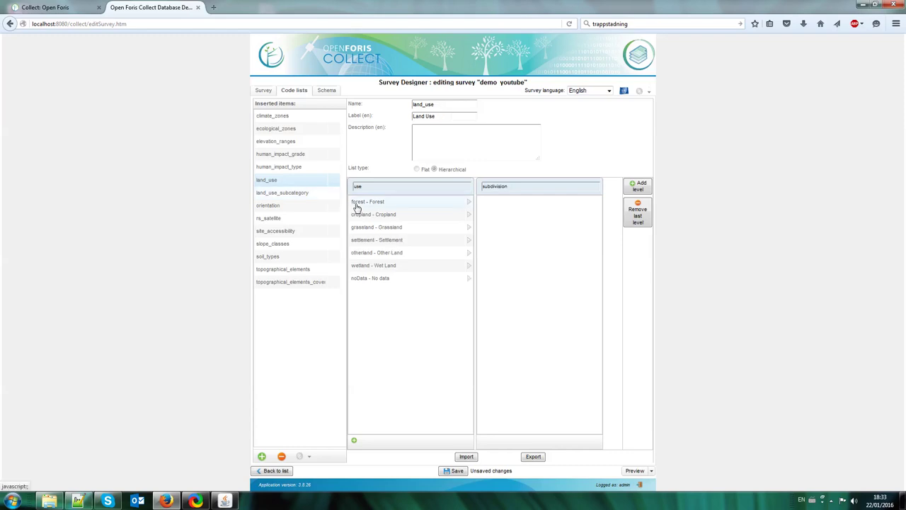
pyautogui.click(297, 195)
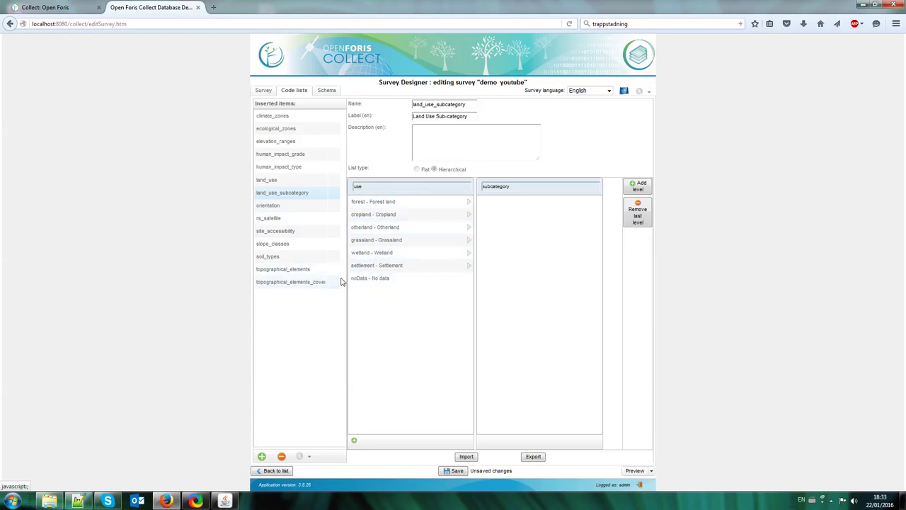
pyautogui.click(267, 206)
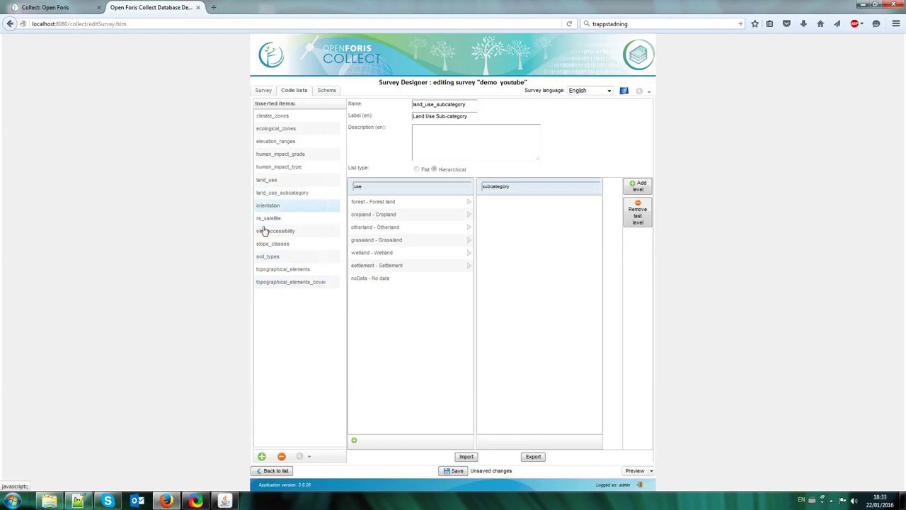
# In the schema Definitions tree, expand the IPCC and Element groups to view their attributes.
pyautogui.click(327, 91)
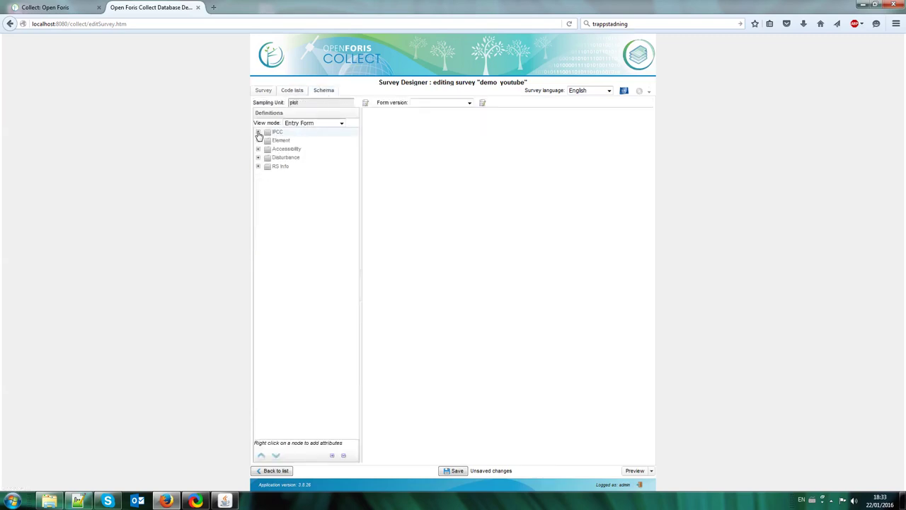
pyautogui.click(258, 132)
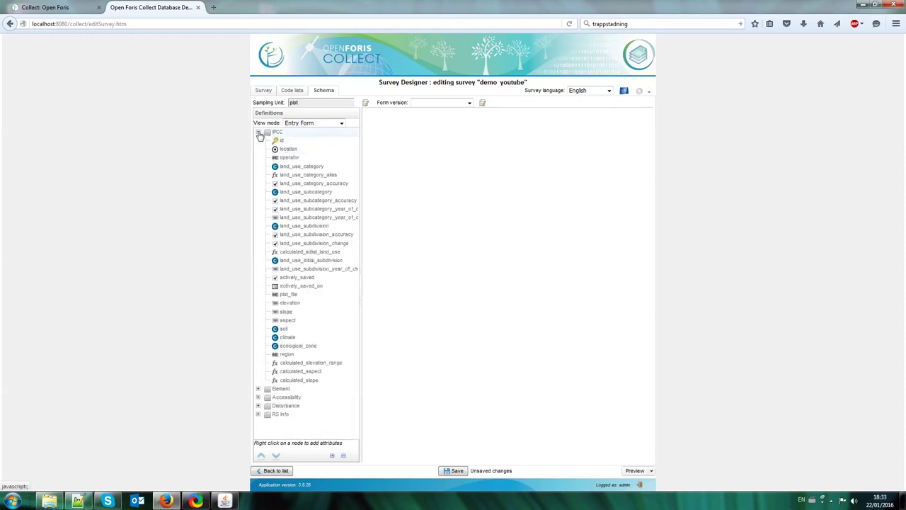
pyautogui.click(258, 132)
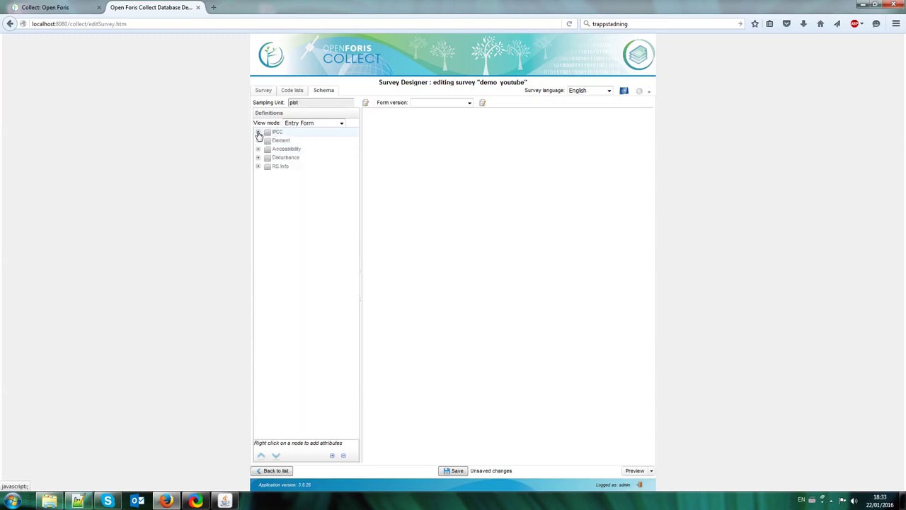
pyautogui.click(258, 140)
pyautogui.click(258, 132)
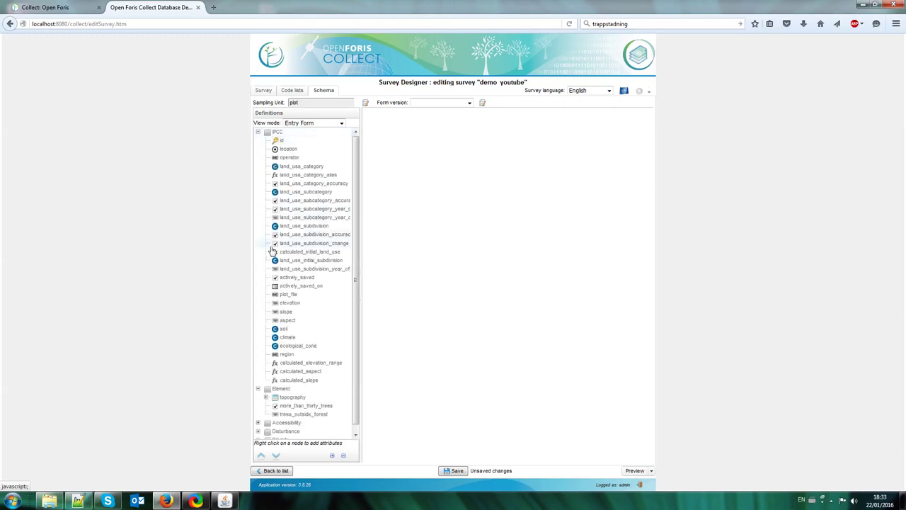
pyautogui.scroll(-1, 264, 404)
# Expand the Accessibility and Disturbance groups and check the form preview options.
pyautogui.click(263, 417)
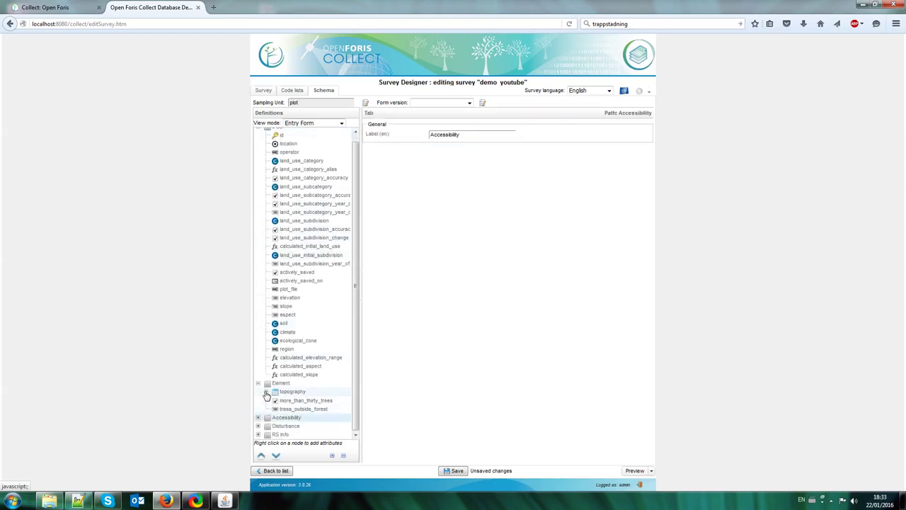
pyautogui.click(258, 417)
pyautogui.scroll(-1, 261, 425)
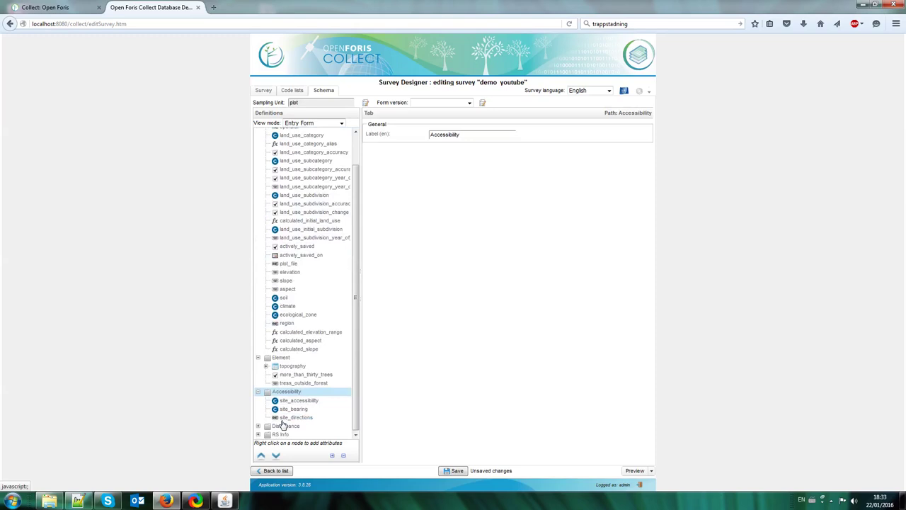
pyautogui.click(257, 426)
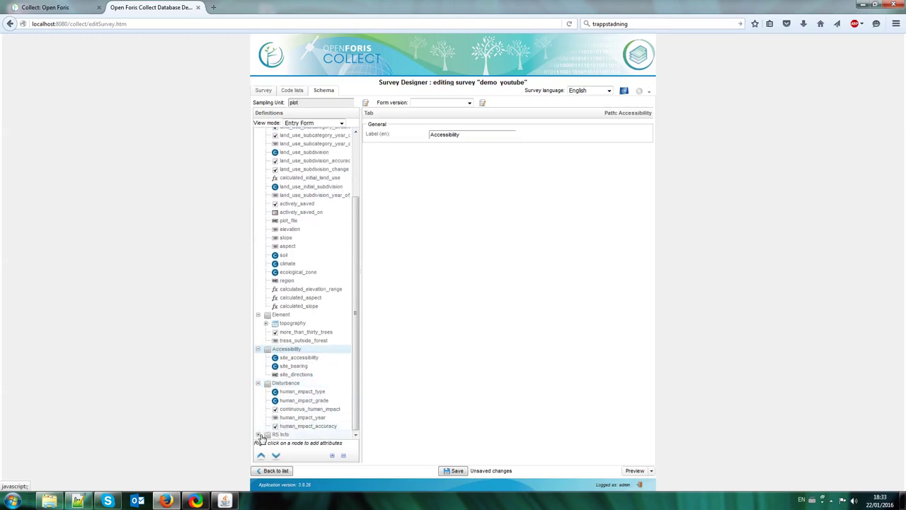
pyautogui.scroll(-1, 316, 371)
pyautogui.scroll(5, 318, 425)
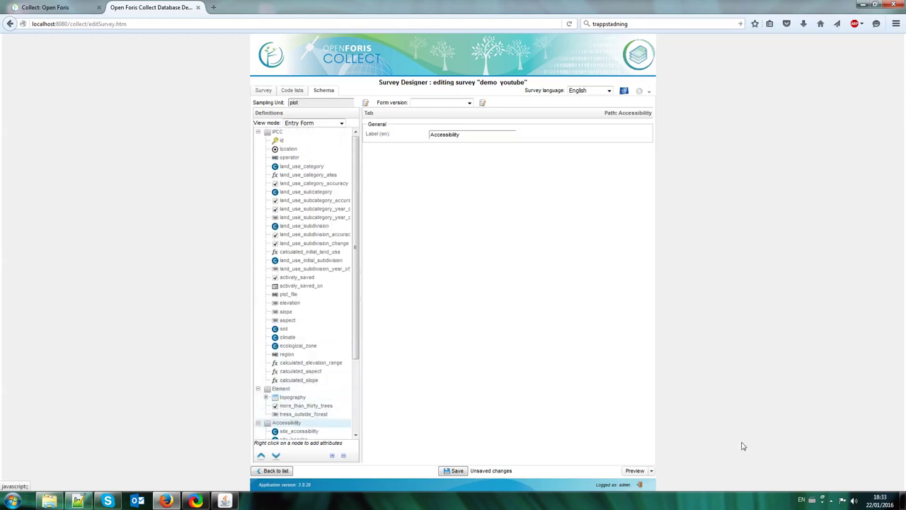
pyautogui.click(651, 471)
# Save the survey changes and open the Collect Earth form preview, dismissing the server alert.
pyautogui.click(643, 473)
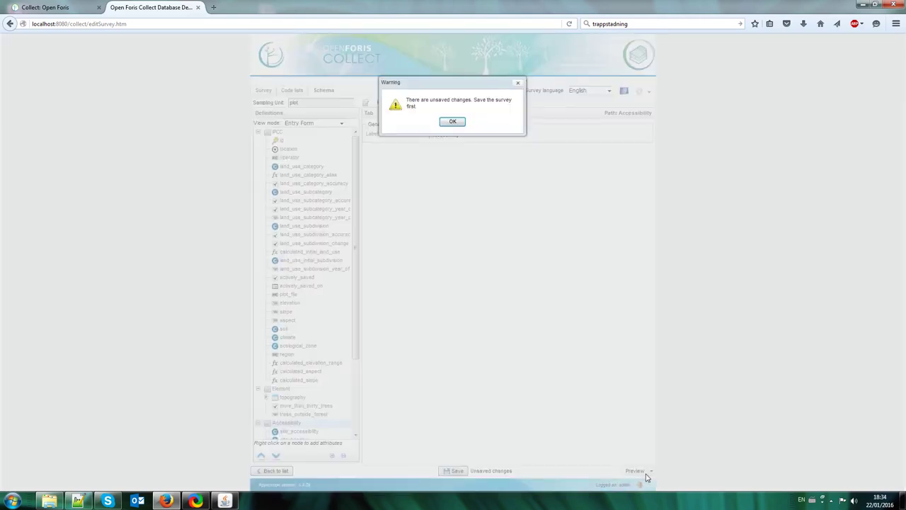
pyautogui.click(459, 123)
pyautogui.click(454, 471)
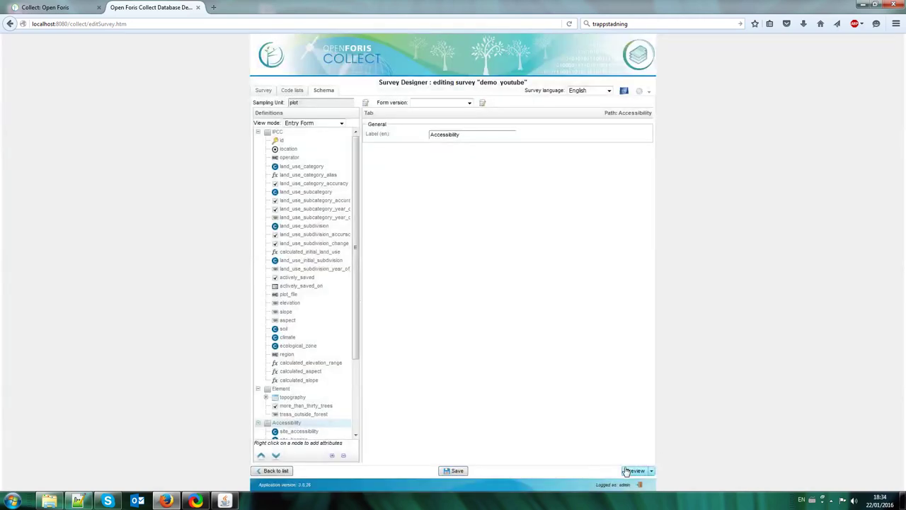
pyautogui.click(639, 471)
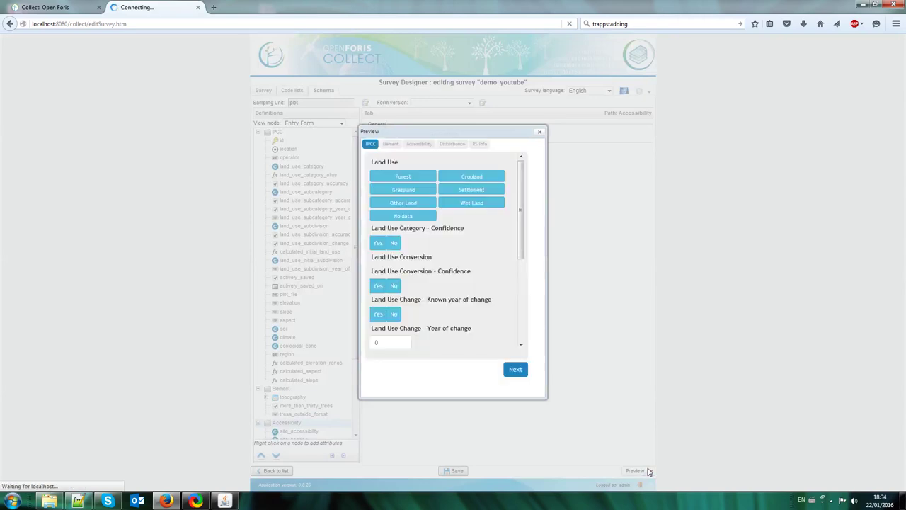
pyautogui.click(518, 298)
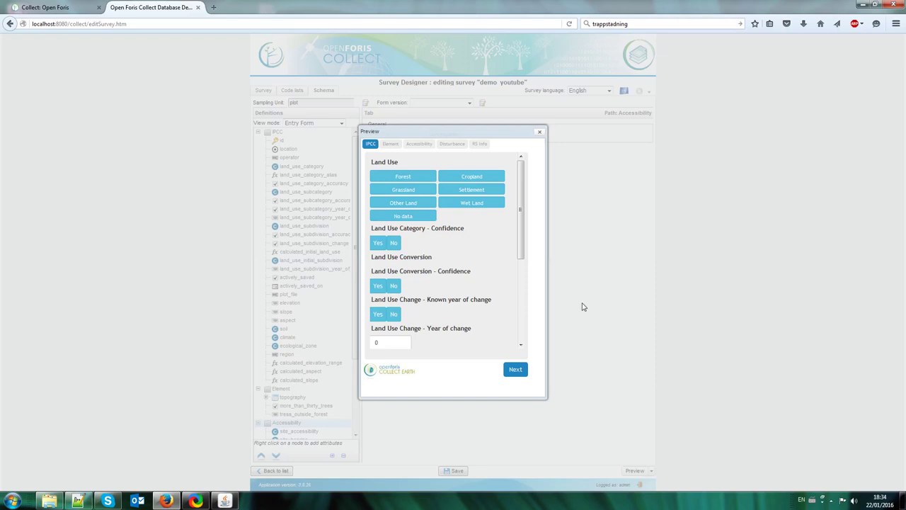
# Page the preview through Element, Accessibility and Disturbance, then close it.
pyautogui.moveTo(524, 189); pyautogui.dragTo(516, 286)
pyautogui.scroll(5, 517, 286)
pyautogui.click(516, 377)
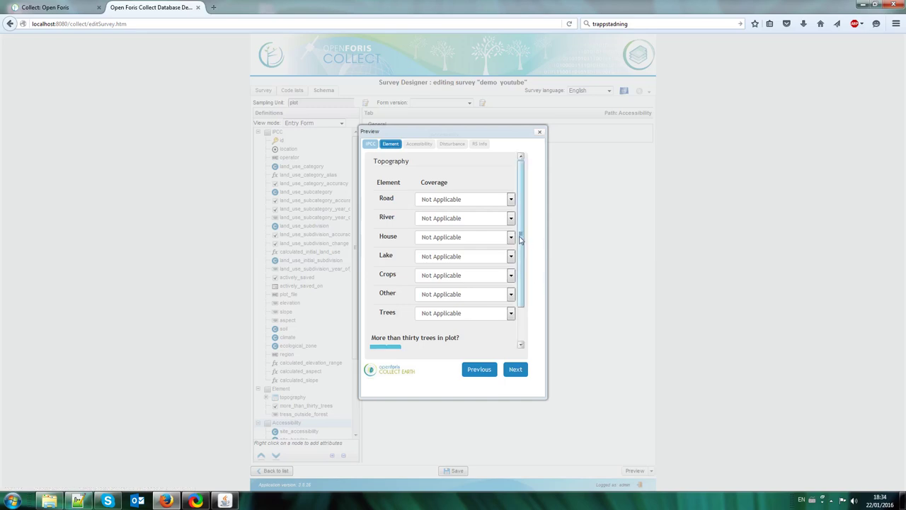
pyautogui.moveTo(520, 234)
pyautogui.mouseDown()
pyautogui.moveTo(528, 298)
pyautogui.moveTo(530, 220)
pyautogui.mouseUp()
pyautogui.moveTo(520, 257); pyautogui.dragTo(388, 326)
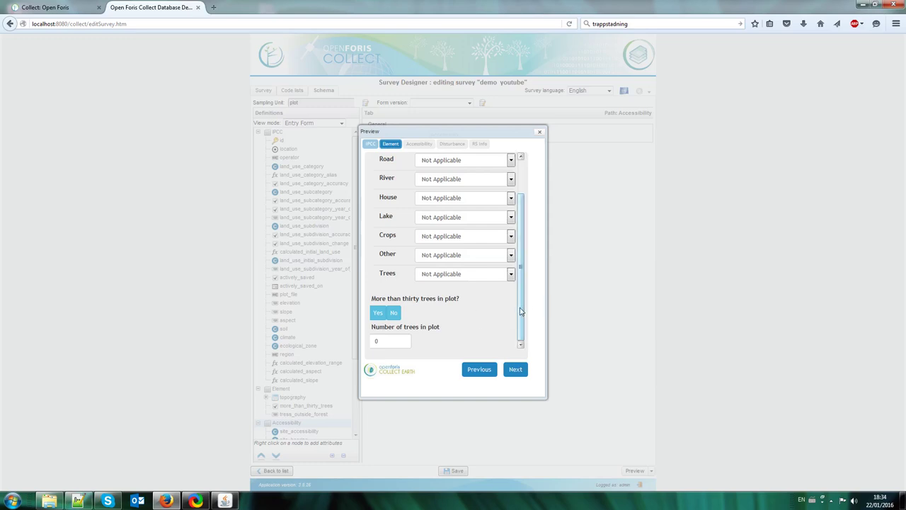
pyautogui.moveTo(520, 312); pyautogui.dragTo(493, 210)
pyautogui.click(524, 370)
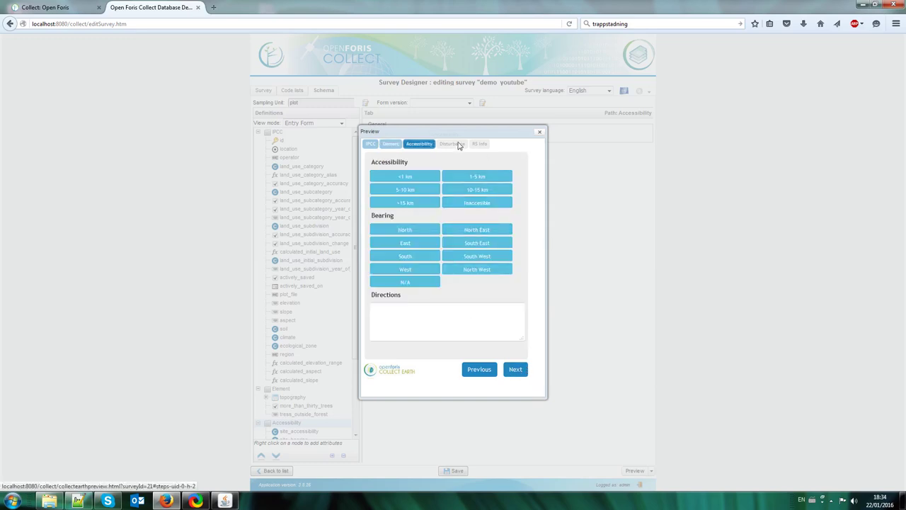
pyautogui.click(518, 371)
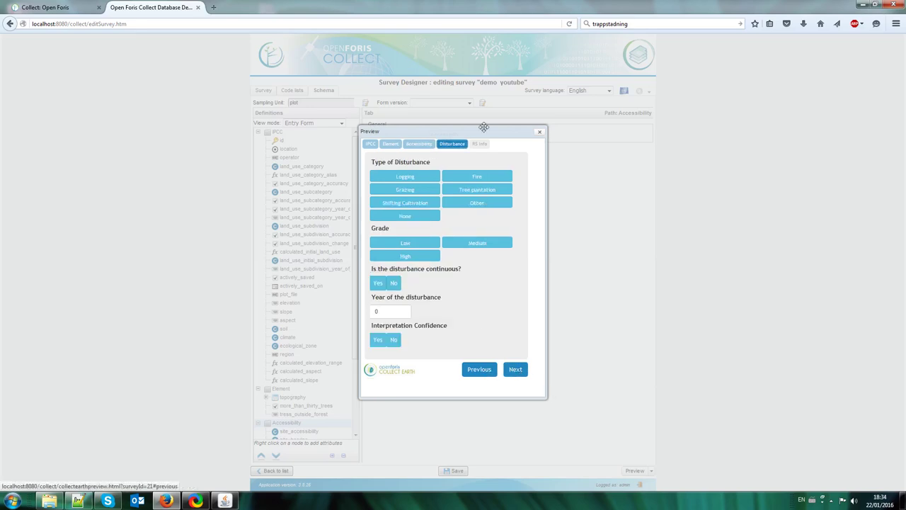
pyautogui.click(539, 132)
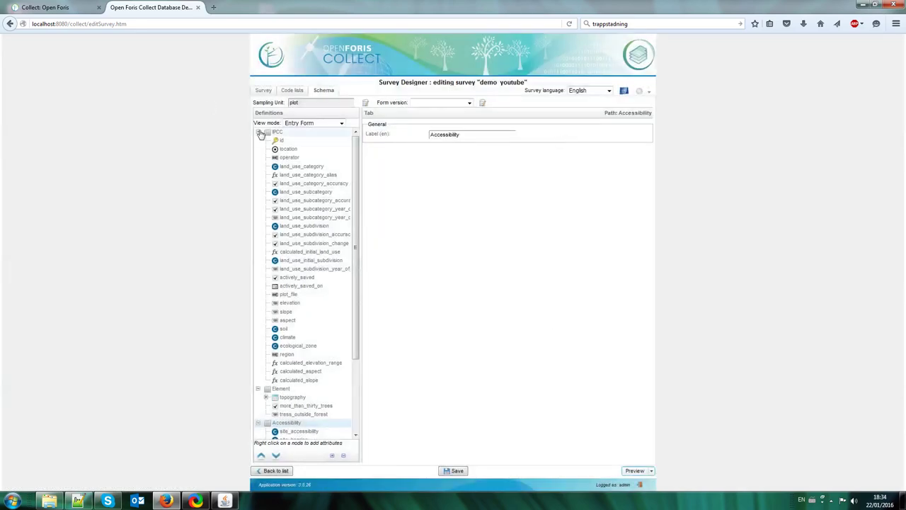
# Collapse the IPCC, Element, Accessibility, Disturbance and RS Info groups.
pyautogui.click(258, 132)
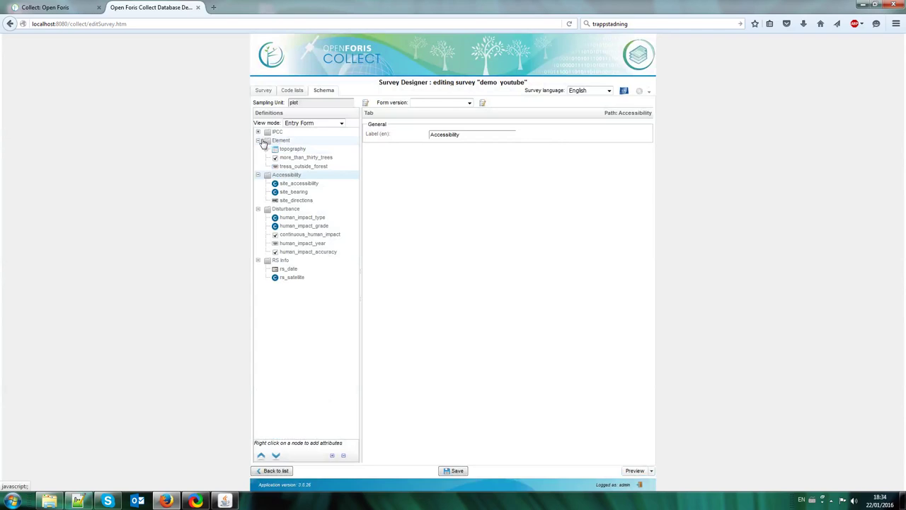
pyautogui.click(258, 140)
pyautogui.click(258, 148)
pyautogui.click(258, 157)
pyautogui.click(258, 165)
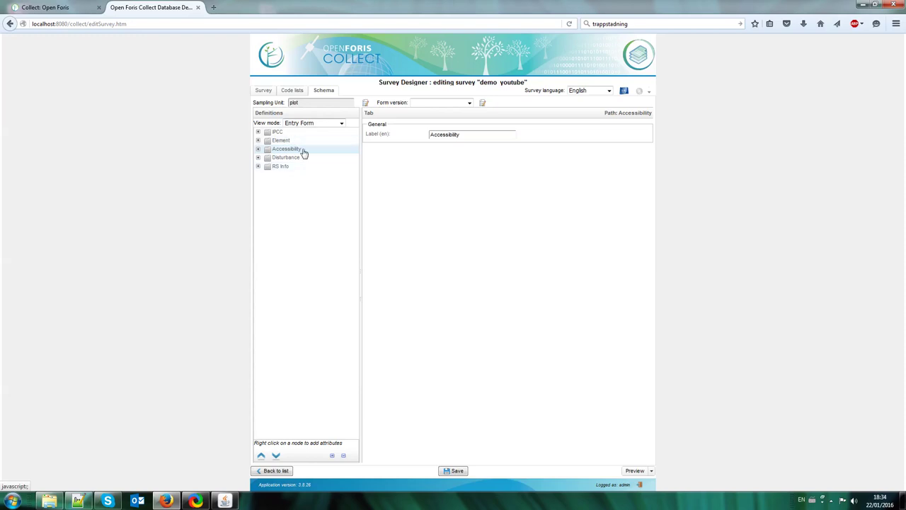
# Expand IPCC and inspect the land_use_category and land_use_subdivision attribute settings.
pyautogui.click(258, 132)
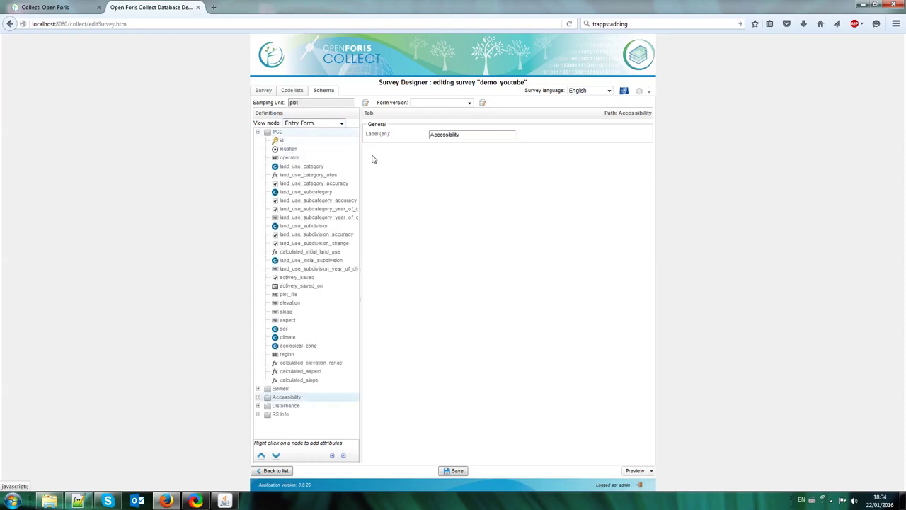
pyautogui.click(300, 169)
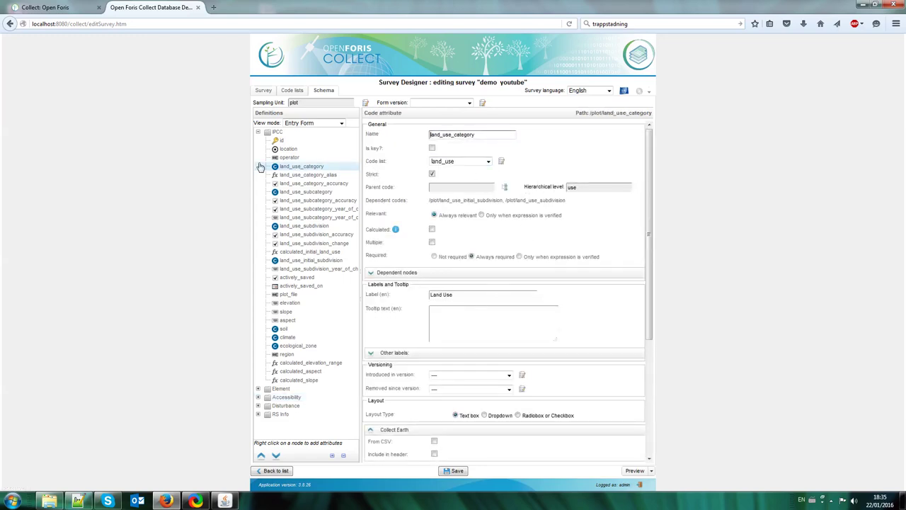
pyautogui.click(322, 226)
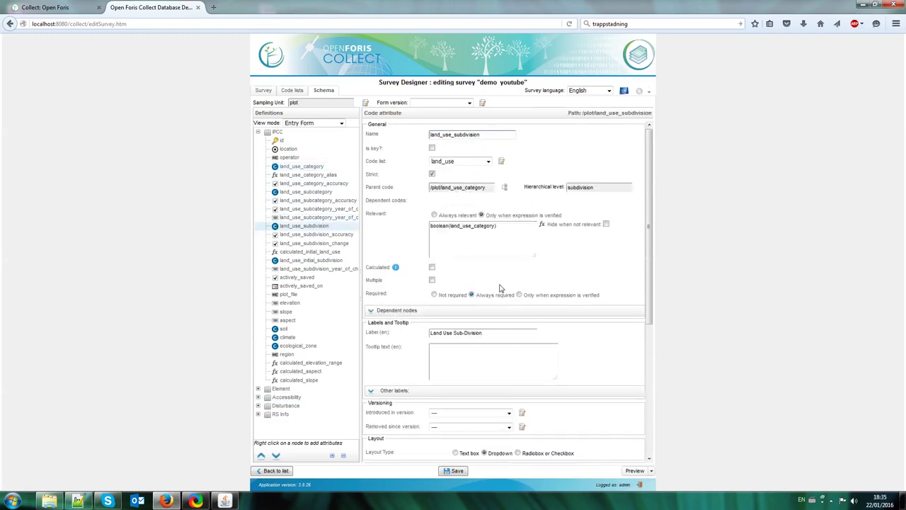
pyautogui.moveTo(483, 333); pyautogui.dragTo(437, 333)
pyautogui.press('Tab')
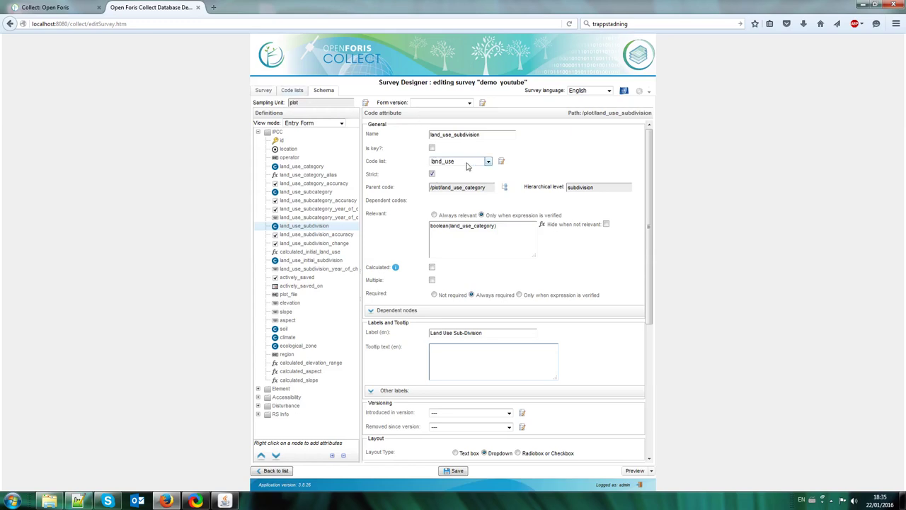
# Add the item tropical_forest – 'Tropical forest' to Forest's subdivisions in the land_use code list.
pyautogui.click(292, 91)
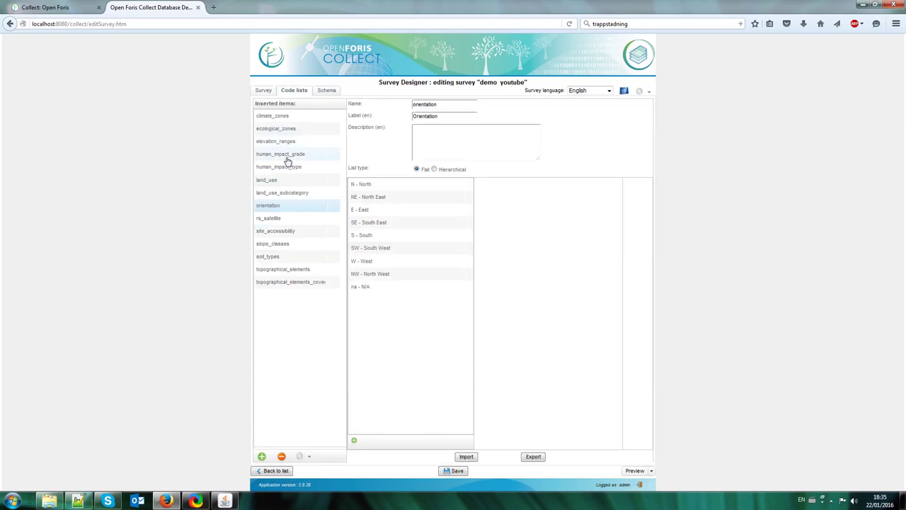
pyautogui.click(299, 183)
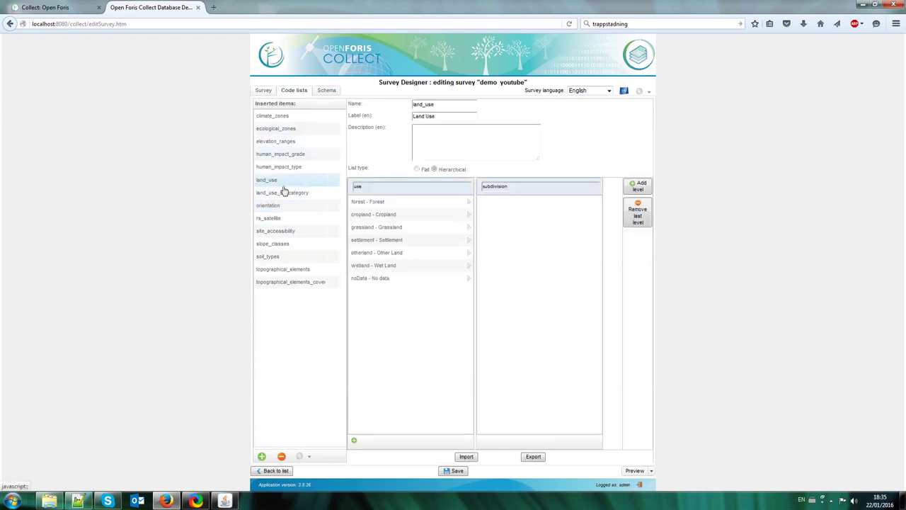
pyautogui.click(366, 205)
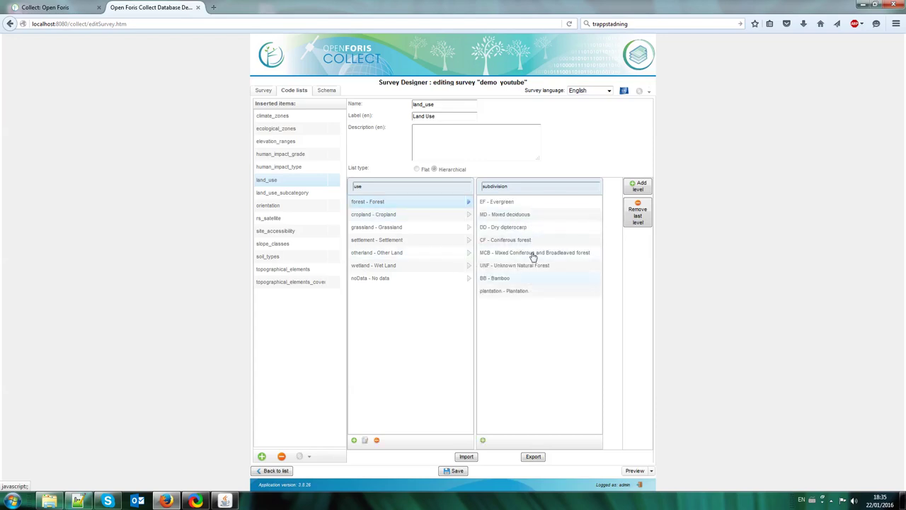
pyautogui.click(526, 204)
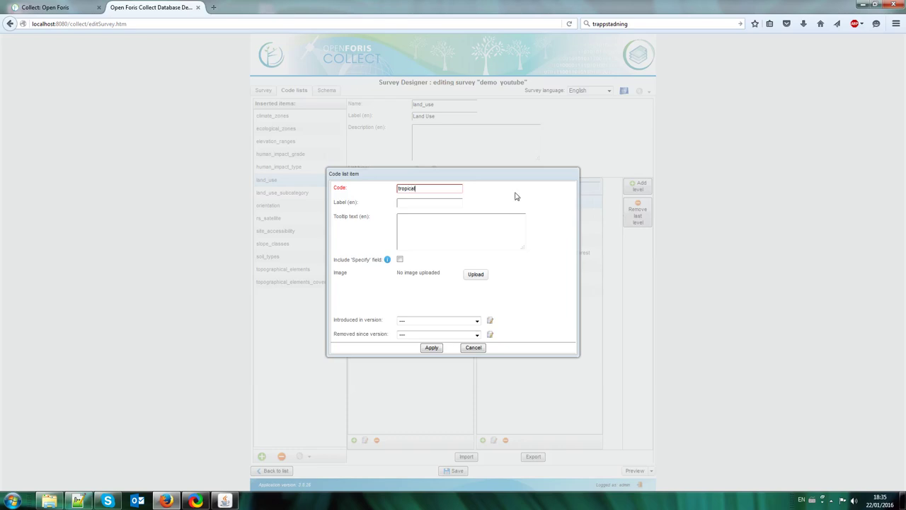
pyautogui.moveTo(514, 174); pyautogui.dragTo(421, 202)
pyautogui.click(402, 169)
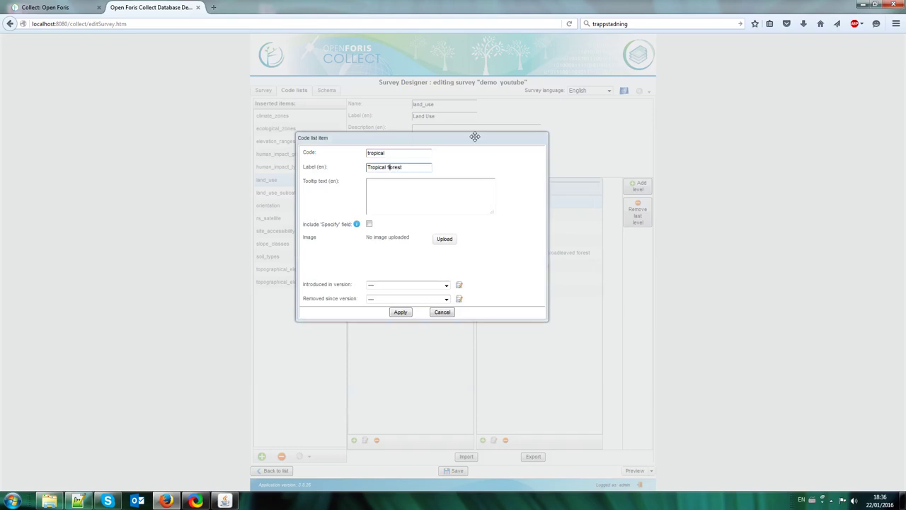
pyautogui.click(415, 151)
pyautogui.click(401, 312)
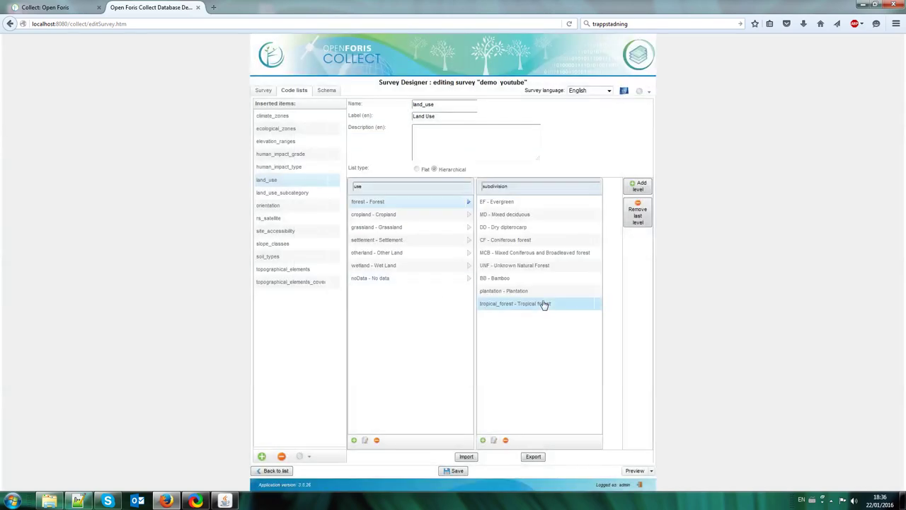
# Add the subdivision orchard – 'Orchard' under Cropland.
pyautogui.click(413, 215)
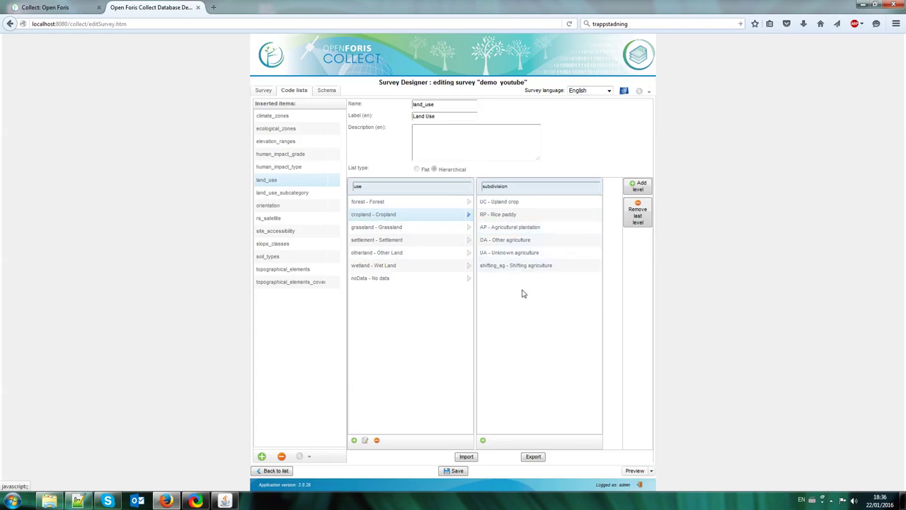
pyautogui.click(483, 440)
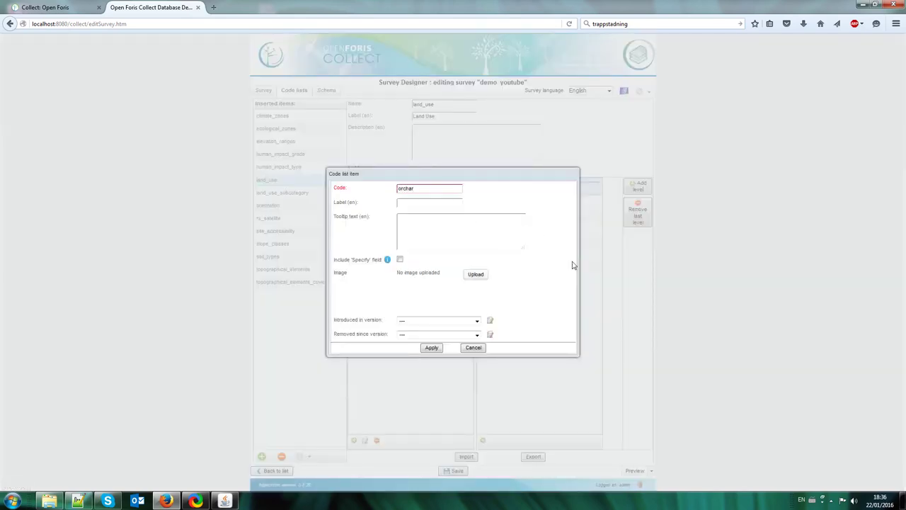
pyautogui.press('Tab')
pyautogui.hotkey('shift', 'Tab')
pyautogui.press('End')
pyautogui.press('Tab')
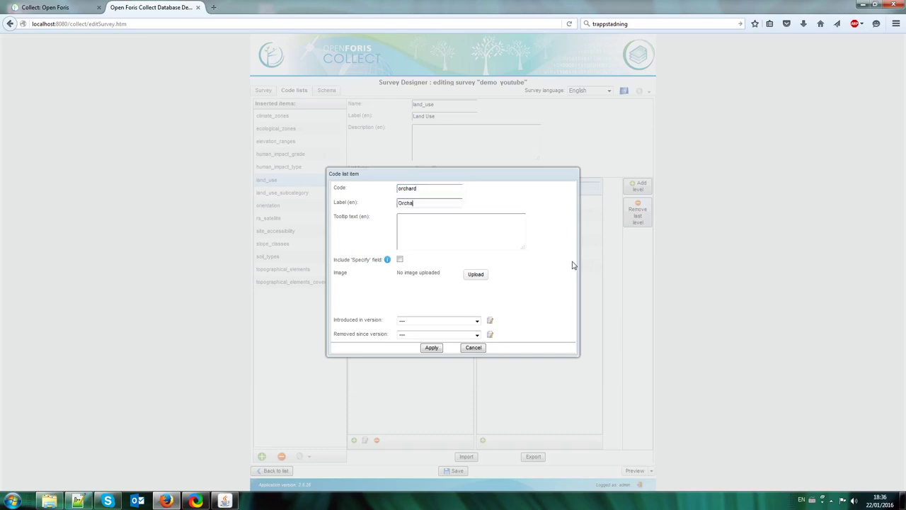
pyautogui.press('Tab')
pyautogui.click(432, 348)
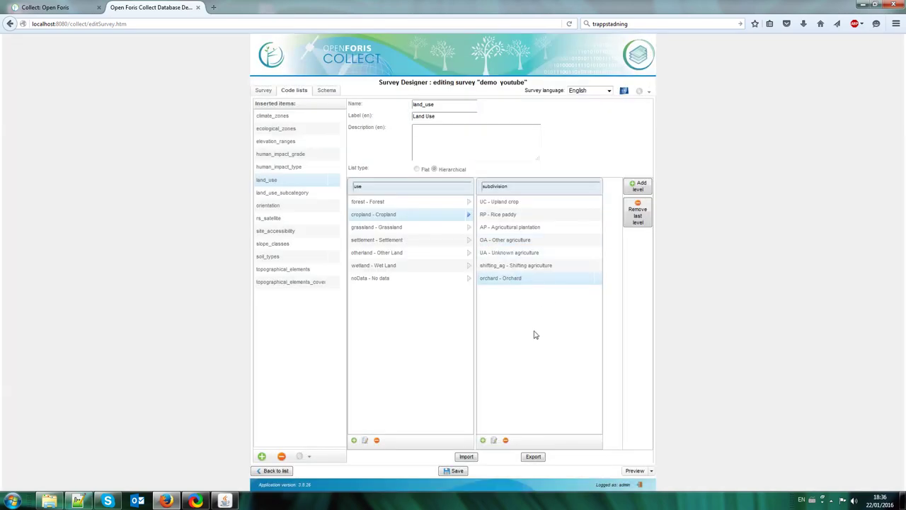
# Delete the shifting_ag – Shifting agriculture subdivision and confirm the deletion.
pyautogui.click(557, 266)
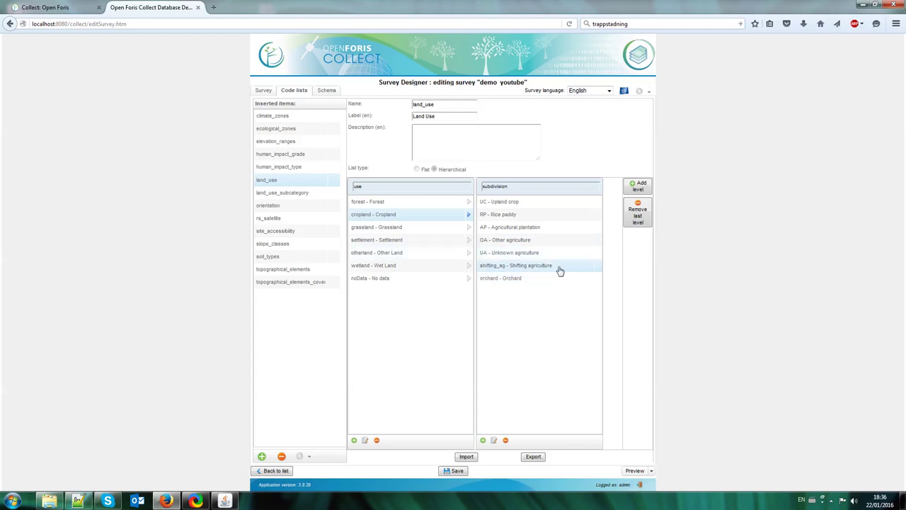
pyautogui.click(505, 440)
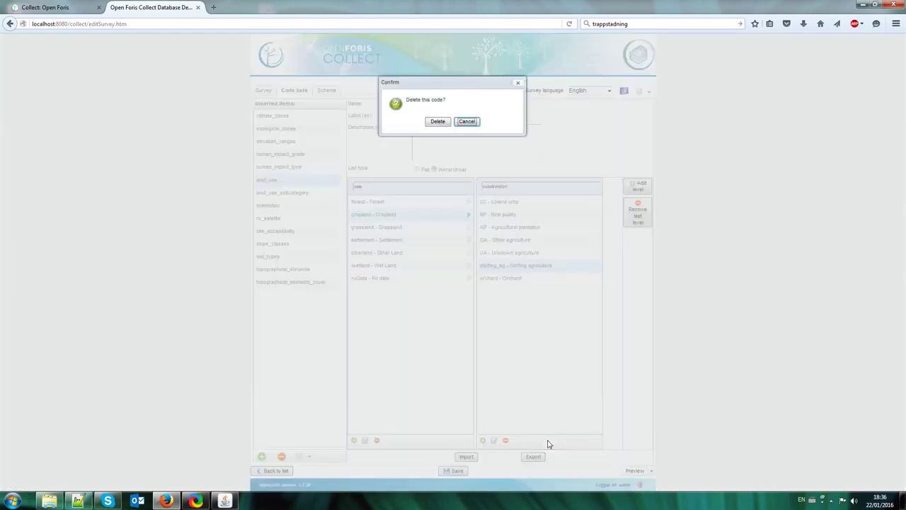
pyautogui.click(438, 121)
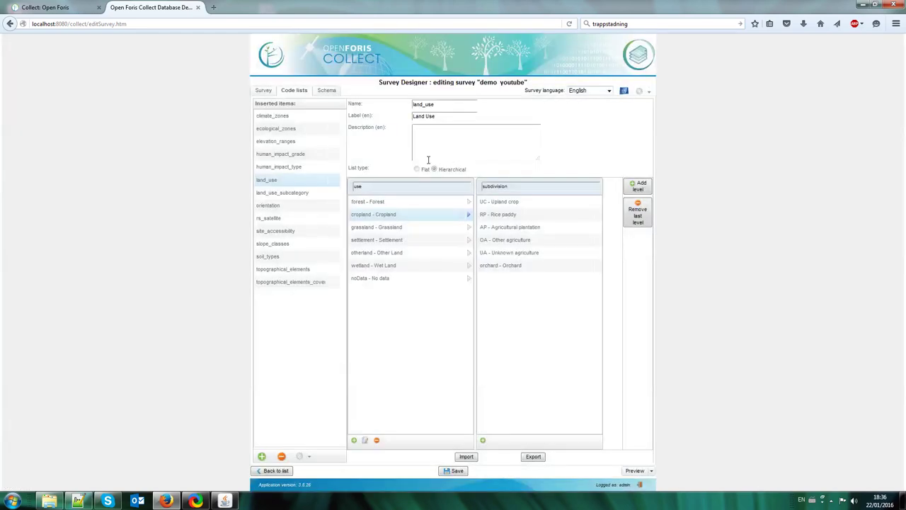
pyautogui.click(420, 228)
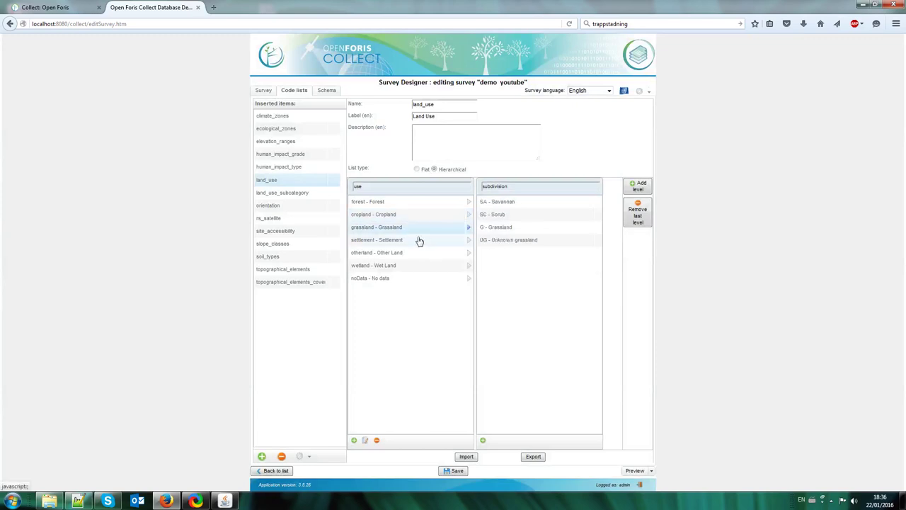
pyautogui.click(420, 241)
pyautogui.click(425, 254)
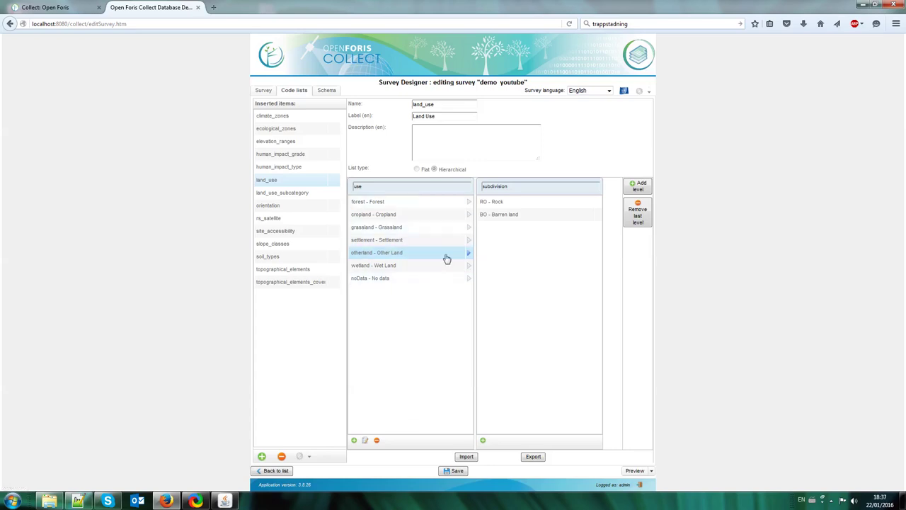
pyautogui.click(405, 205)
pyautogui.click(406, 215)
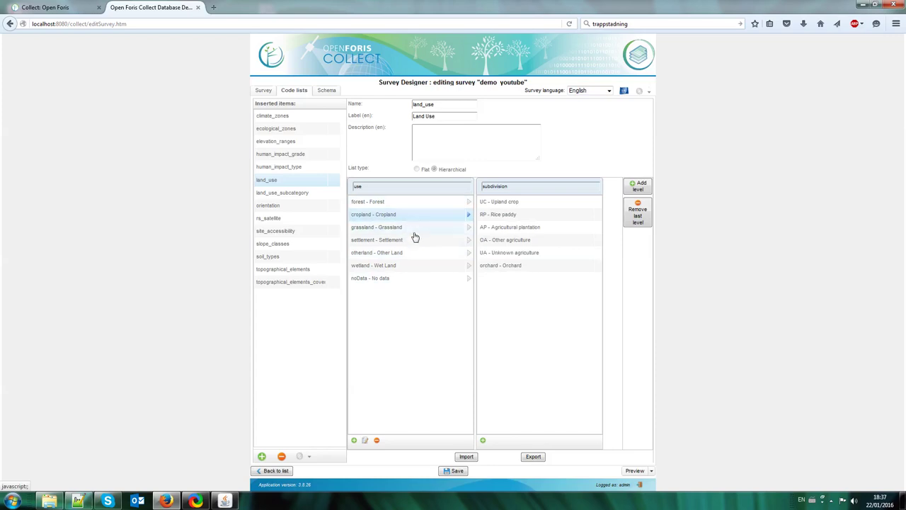
pyautogui.click(401, 205)
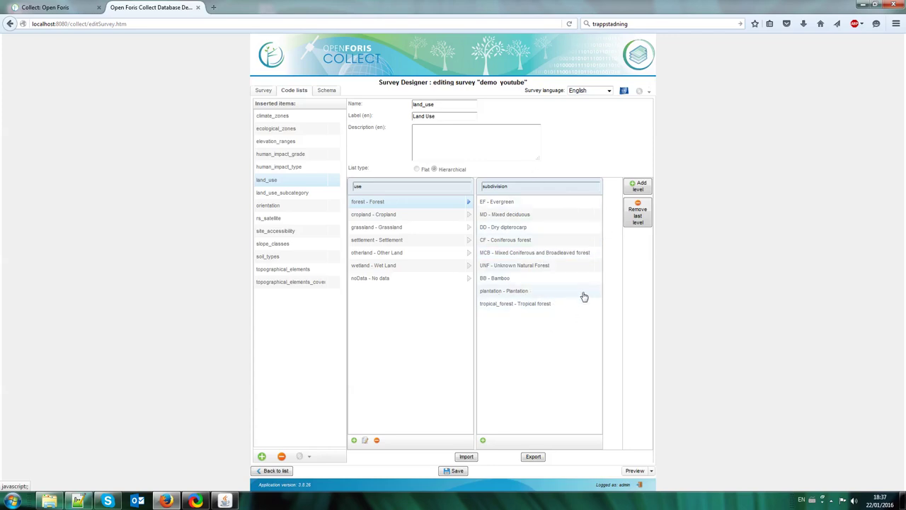
# Save the survey, return to the survey list and select demo_youtube.
pyautogui.click(462, 473)
pyautogui.click(277, 471)
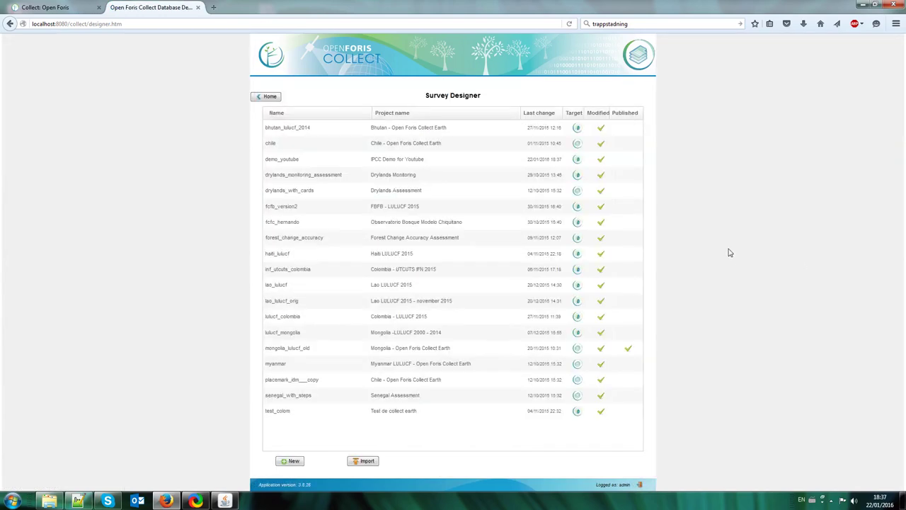
pyautogui.click(408, 161)
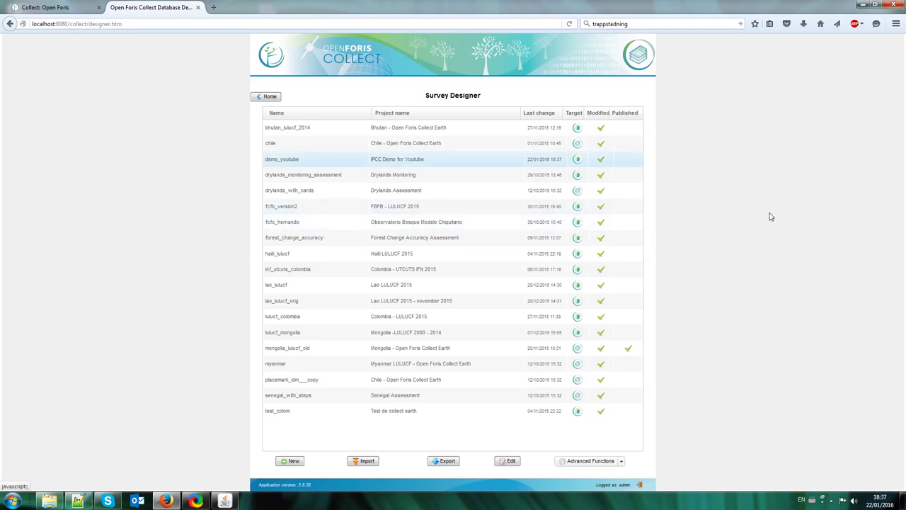
# Export demo_youtube as a Collect Earth survey with English as the language.
pyautogui.click(444, 461)
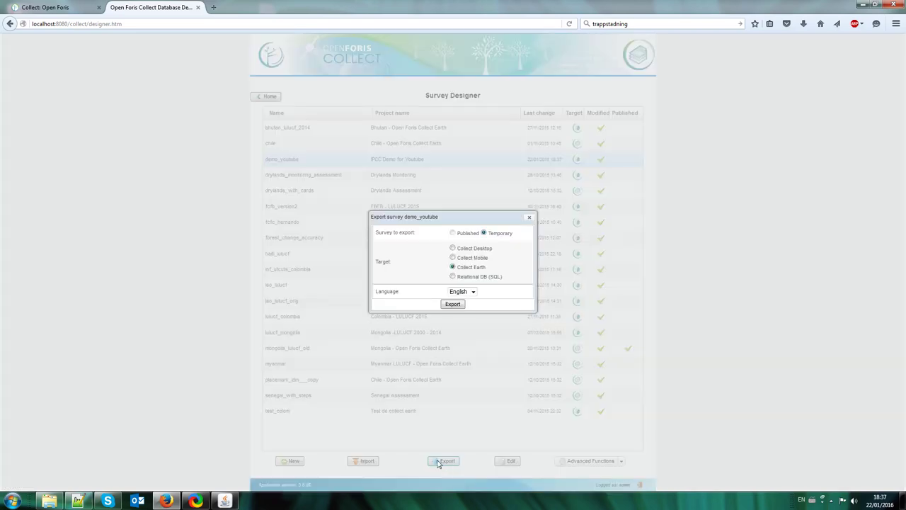
pyautogui.click(473, 292)
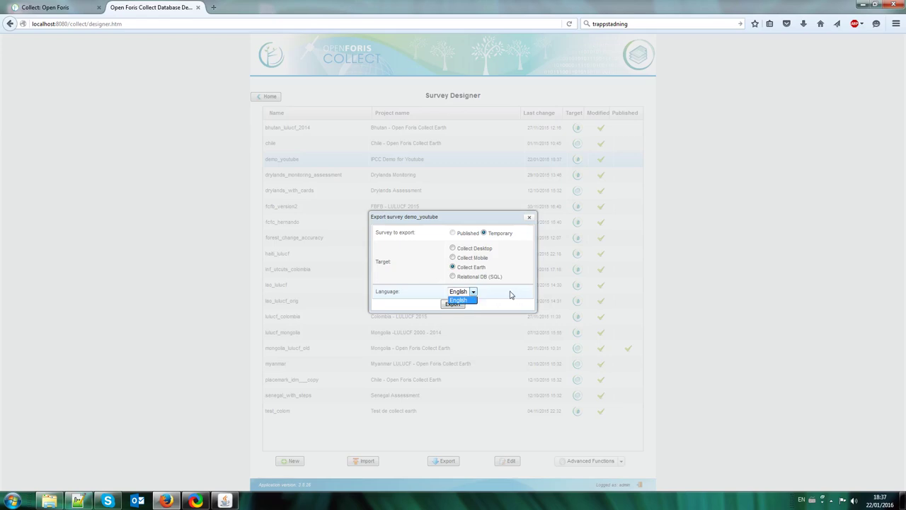
pyautogui.click(486, 296)
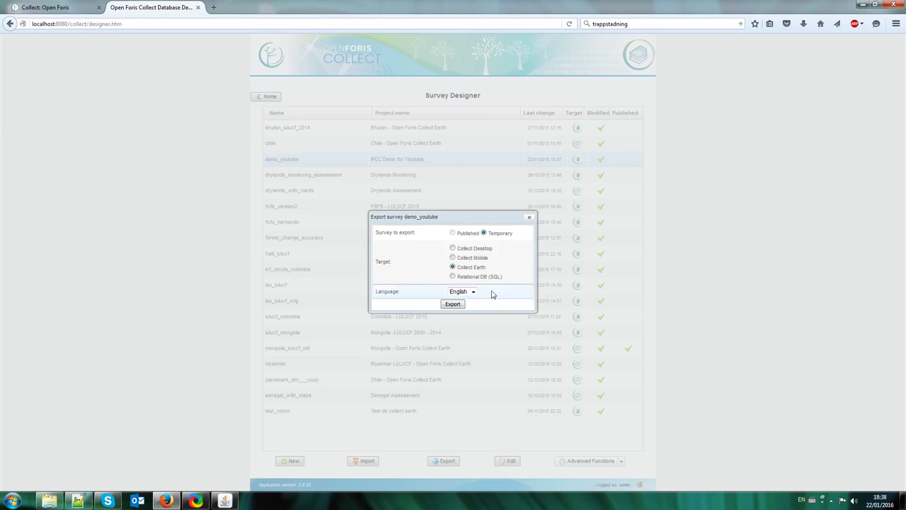
pyautogui.click(449, 307)
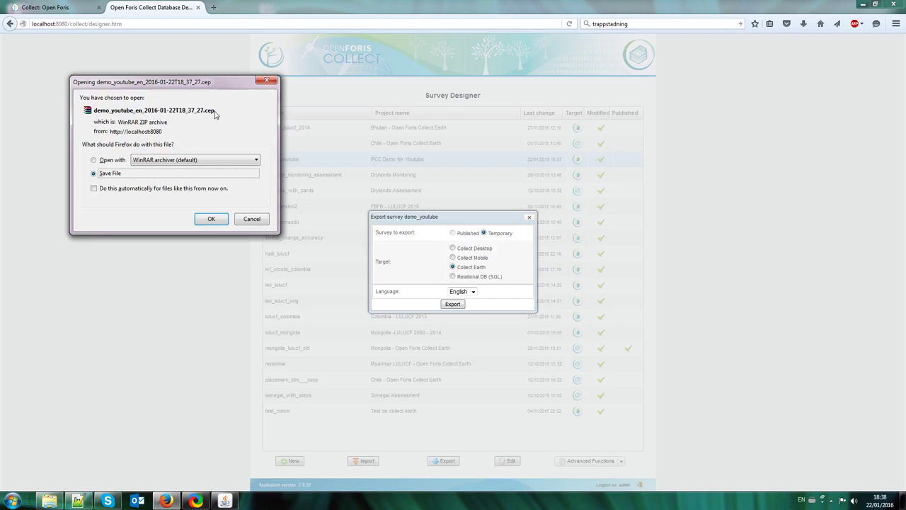
# Save the exported demo_youtube .cep file and open it from Firefox's downloads.
pyautogui.click(224, 221)
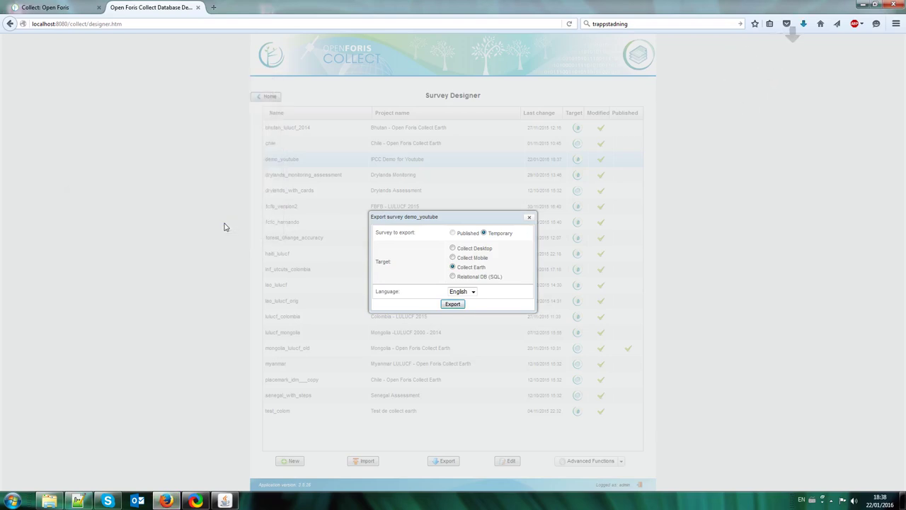
pyautogui.click(805, 23)
pyautogui.click(729, 53)
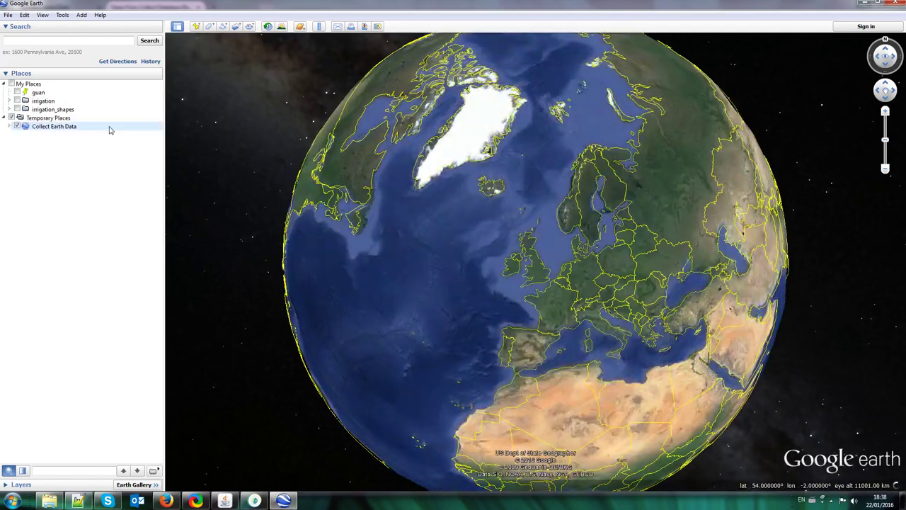
# Expand Collect Earth Data and open placemark 1 - ID#: value_id_1.
pyautogui.click(109, 129)
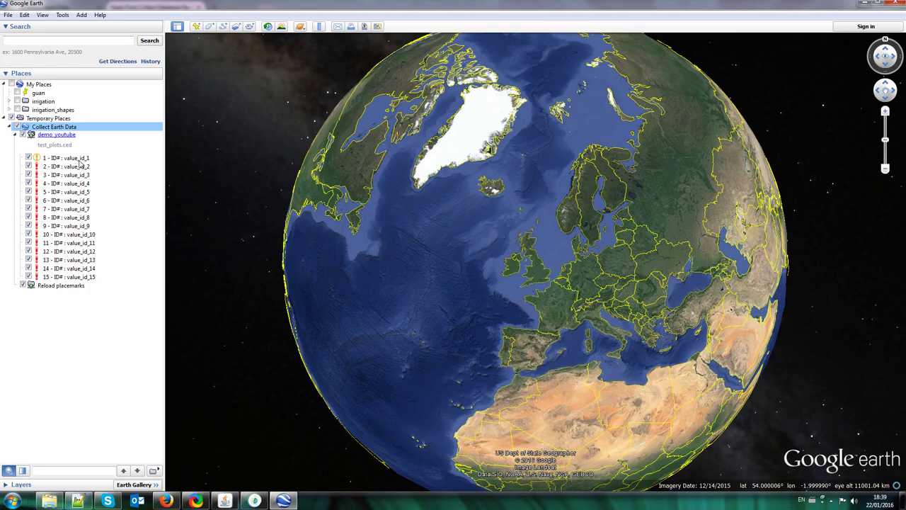
pyautogui.doubleClick(79, 159)
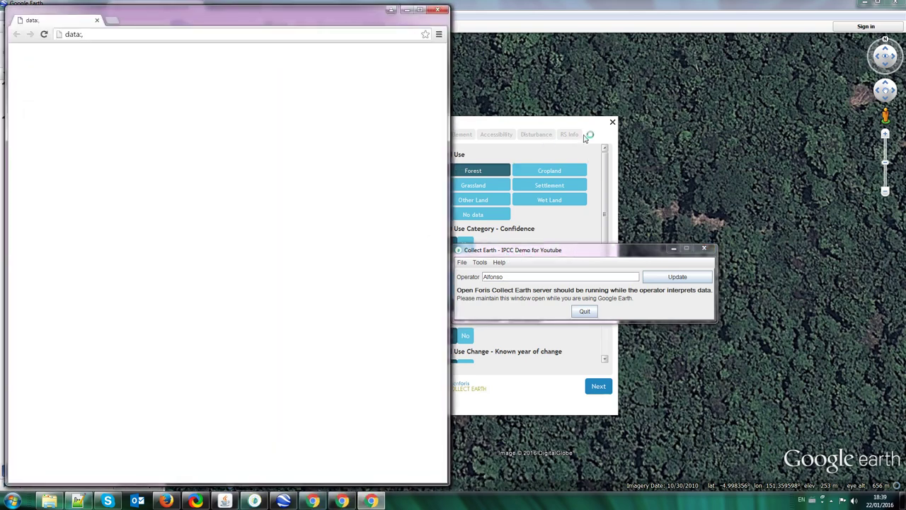
# Open plot 2 and set land use Forest, conversion F > F, sub-division Tropical forest, confident.
pyautogui.click(587, 139)
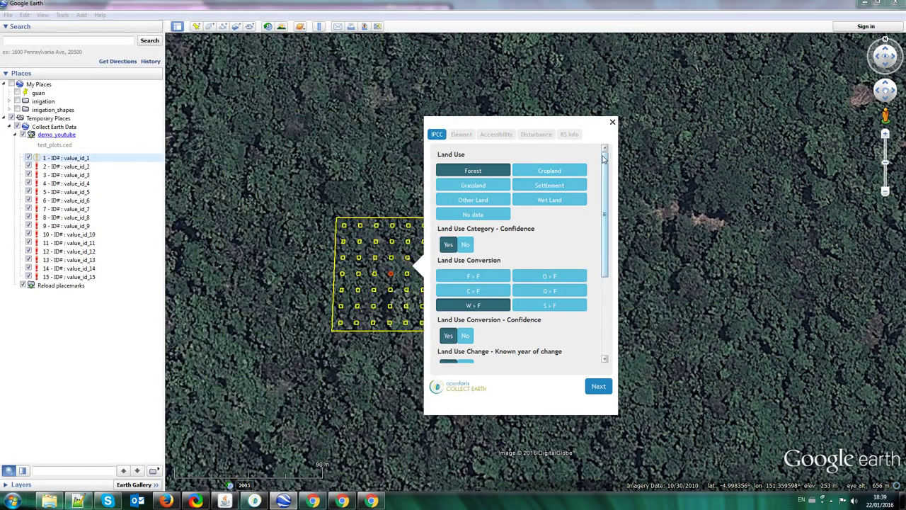
pyautogui.click(72, 169)
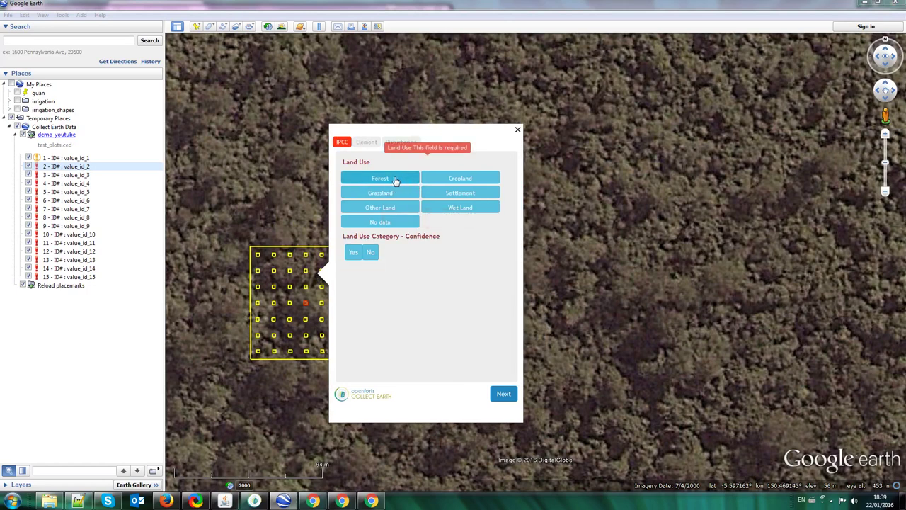
pyautogui.click(395, 180)
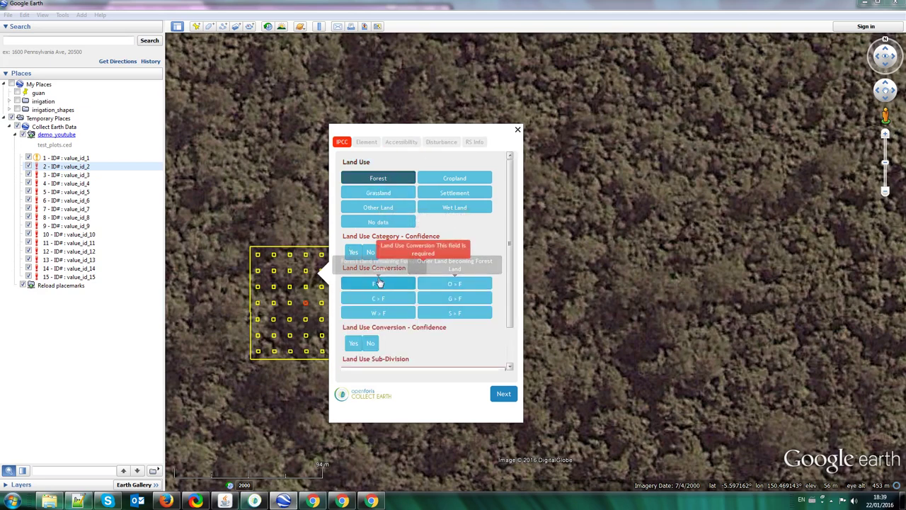
pyautogui.click(379, 283)
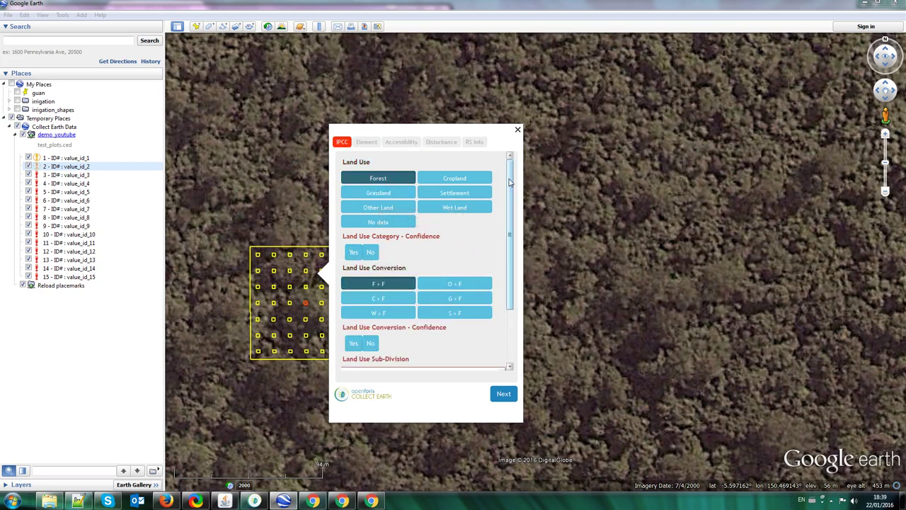
pyautogui.scroll(-3, 514, 251)
pyautogui.click(502, 297)
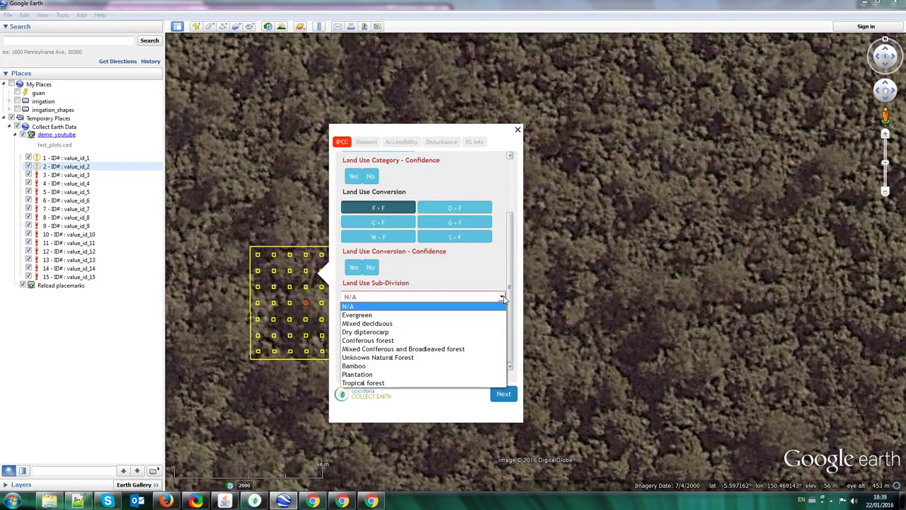
pyautogui.click(436, 383)
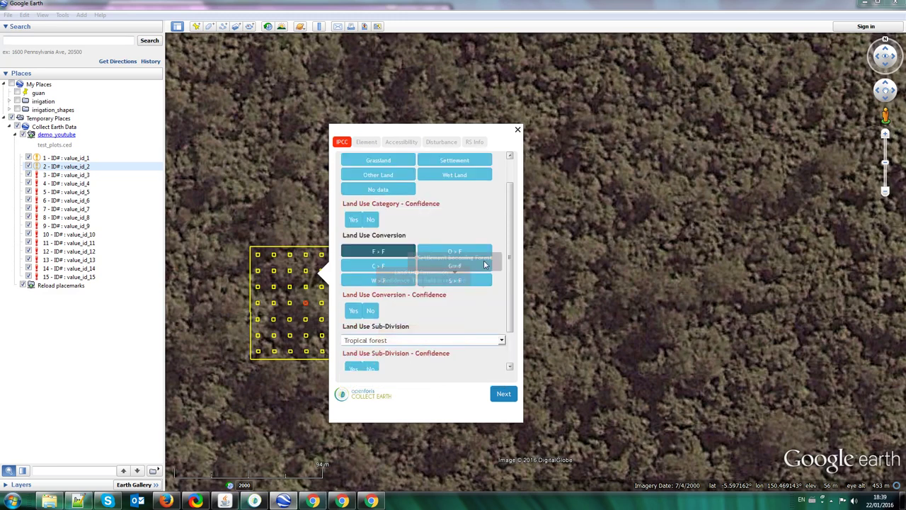
pyautogui.scroll(-1, 509, 224)
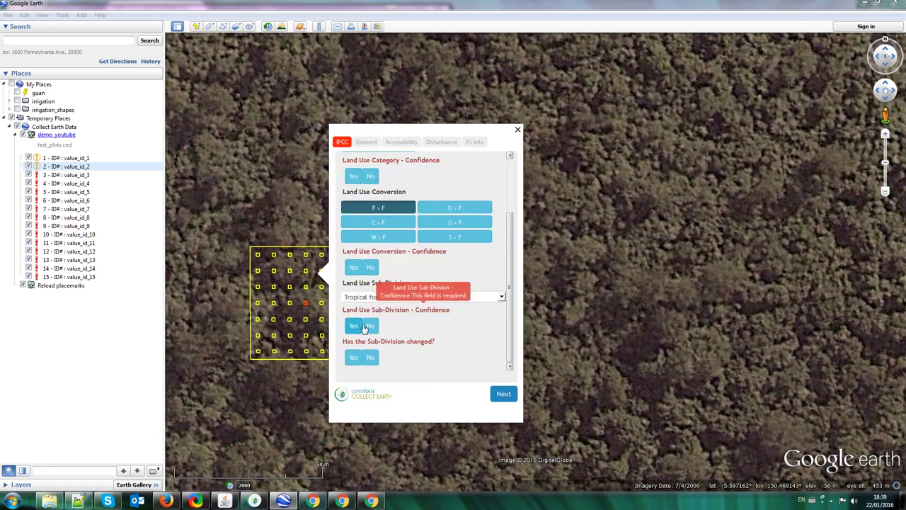
pyautogui.click(353, 273)
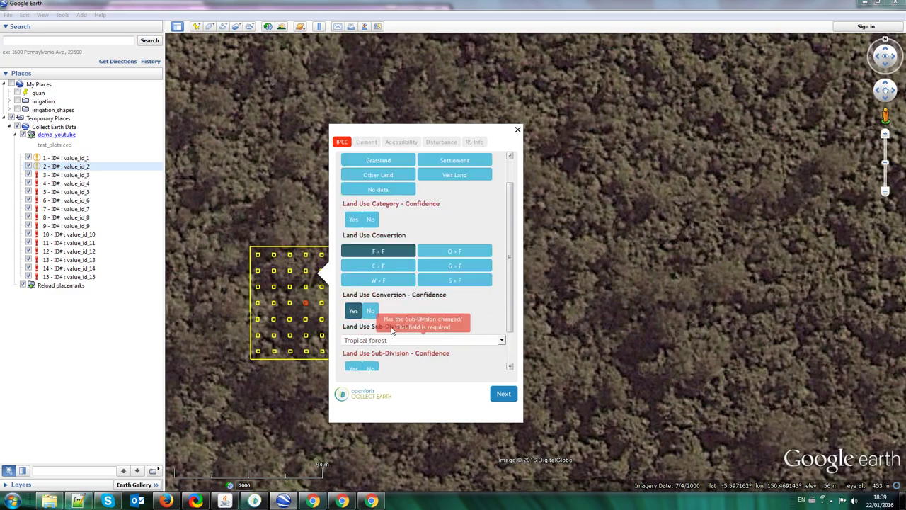
pyautogui.click(353, 327)
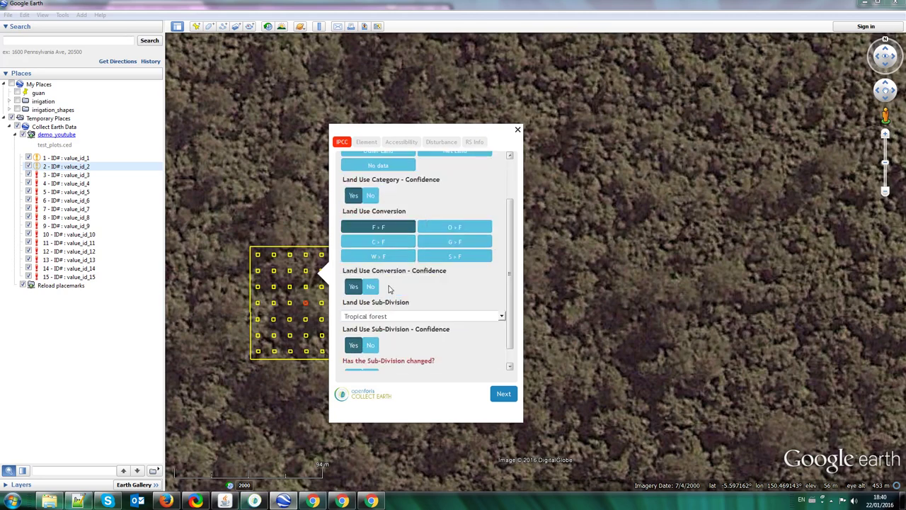
# Mark the sub-division as changed: now Plantation, previously Coniferous forest, then continue to Element.
pyautogui.scroll(-1, 388, 289)
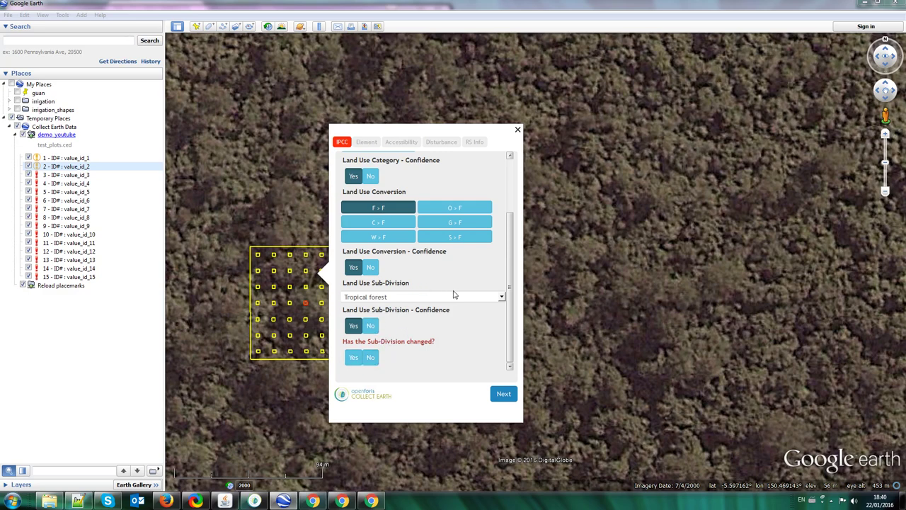
pyautogui.scroll(3, 455, 295)
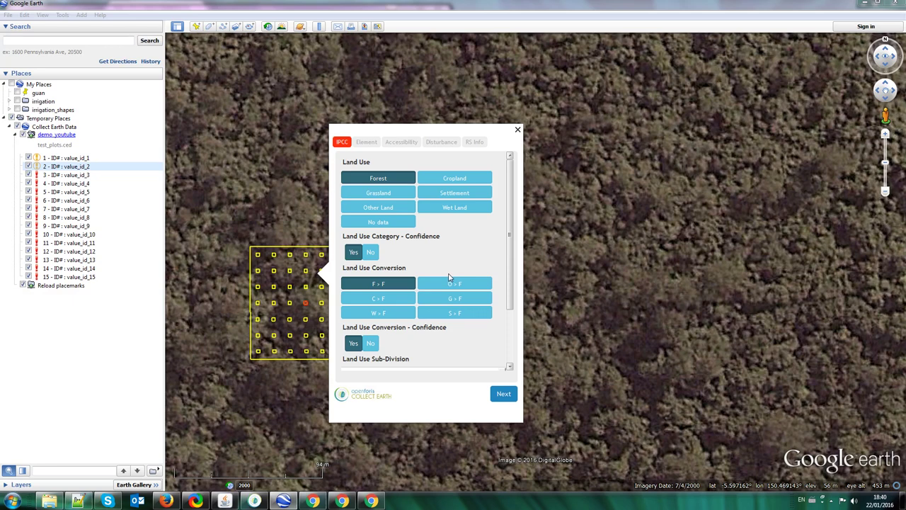
pyautogui.scroll(-3, 412, 283)
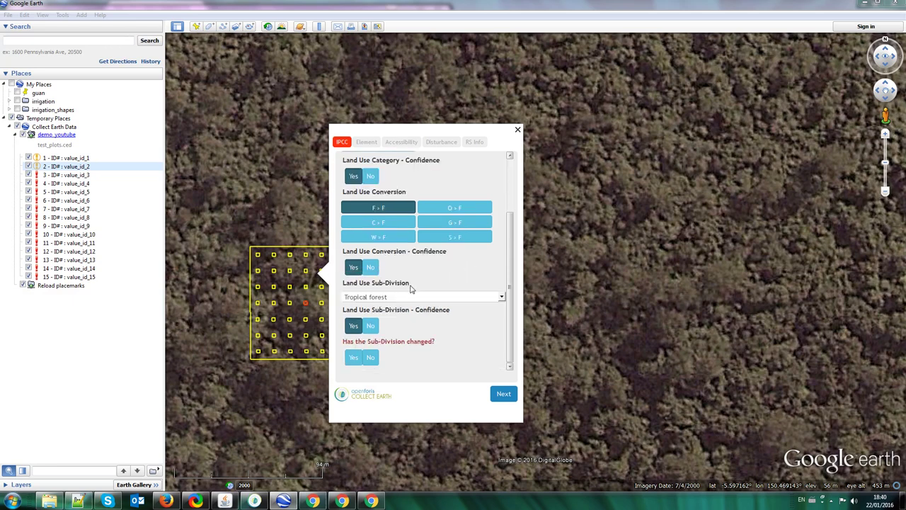
pyautogui.click(352, 361)
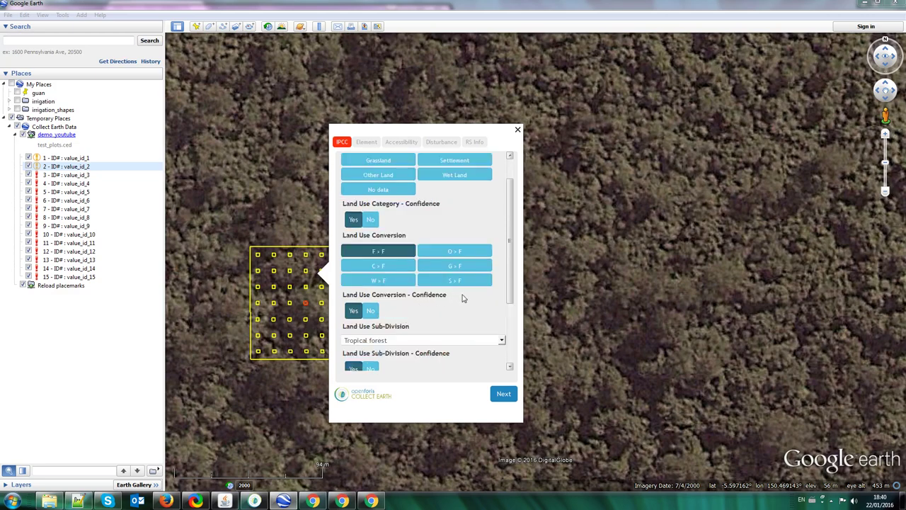
pyautogui.scroll(-3, 471, 297)
pyautogui.click(427, 283)
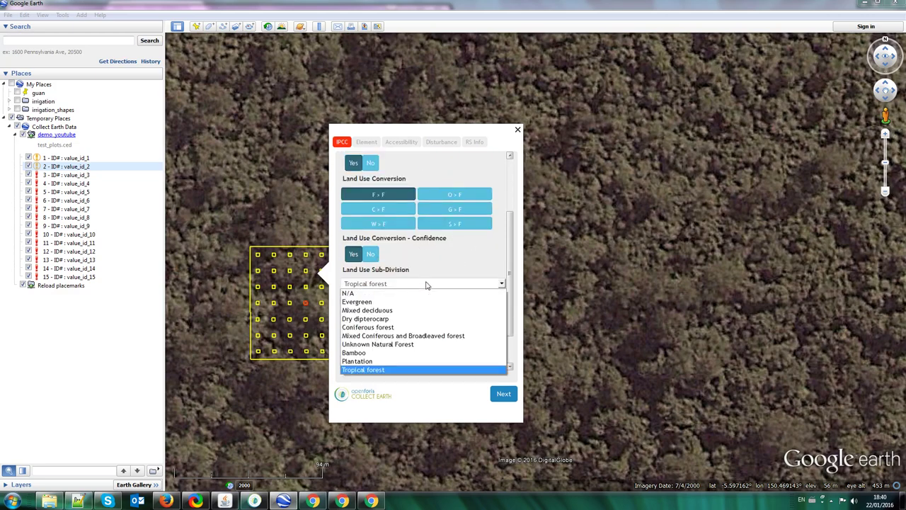
pyautogui.click(389, 361)
pyautogui.scroll(-2, 445, 301)
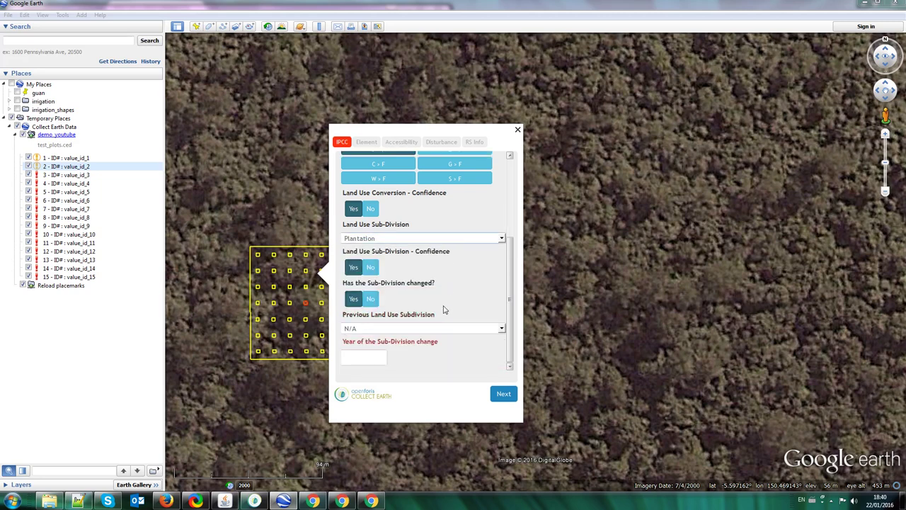
pyautogui.click(454, 330)
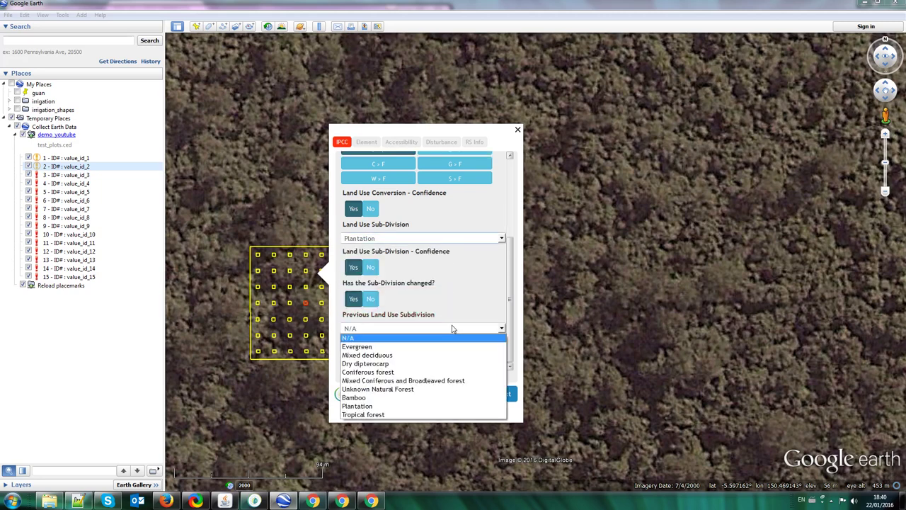
pyautogui.click(402, 371)
pyautogui.scroll(2, 337, 355)
pyautogui.scroll(-2, 401, 339)
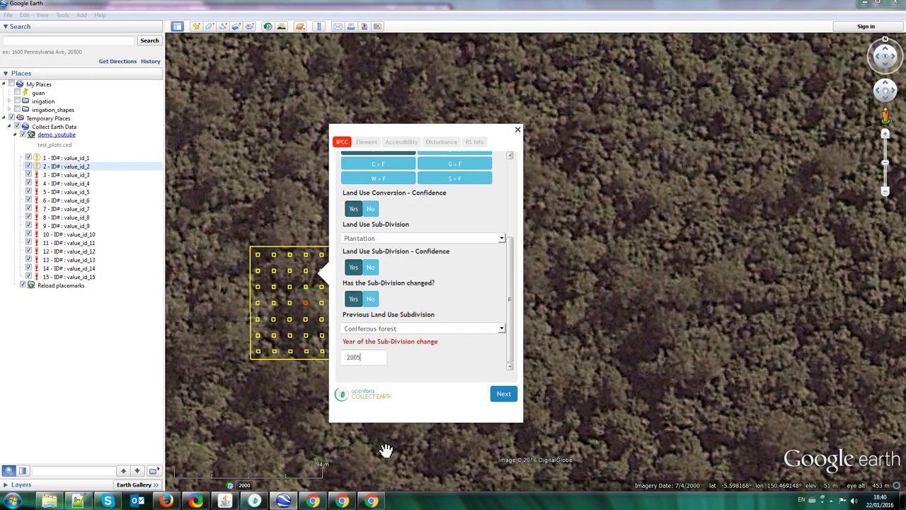
pyautogui.click(511, 393)
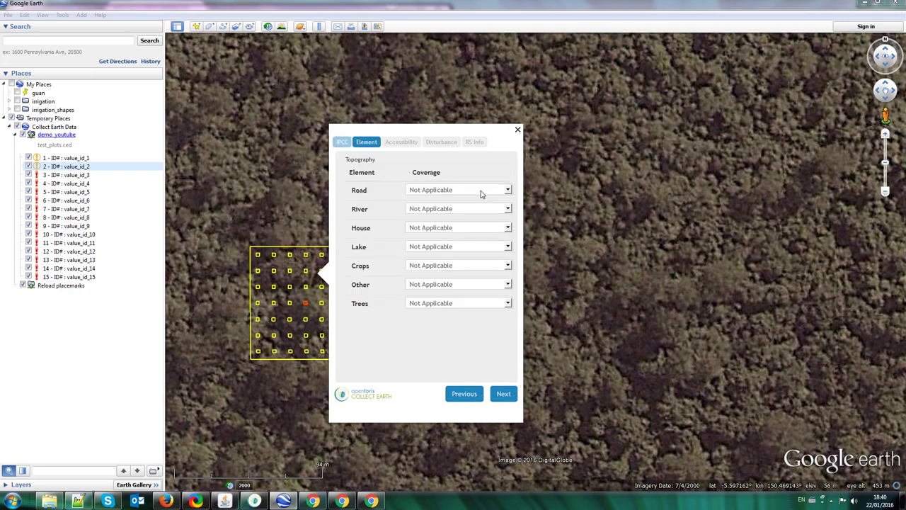
# Maximize the Earth Engine Explorer window, then bring the Google sign-in window forward.
pyautogui.click(371, 500)
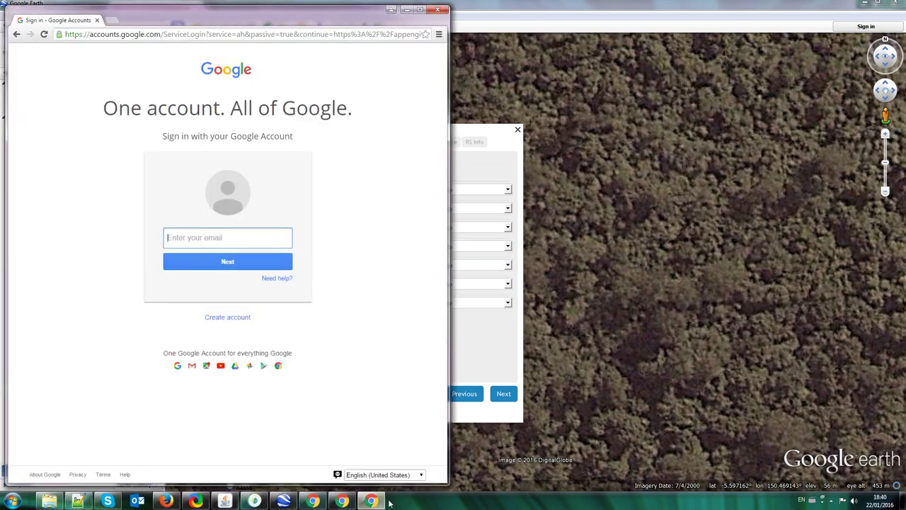
pyautogui.click(315, 501)
pyautogui.click(342, 501)
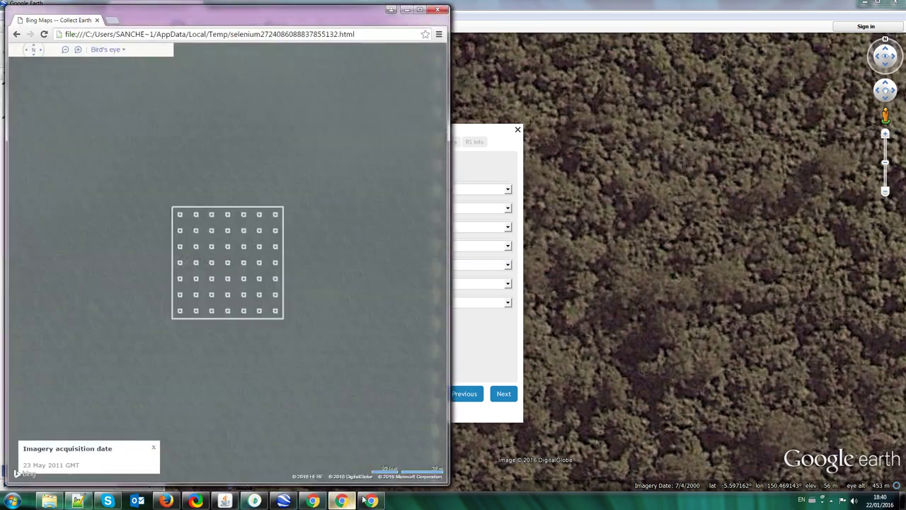
pyautogui.click(312, 500)
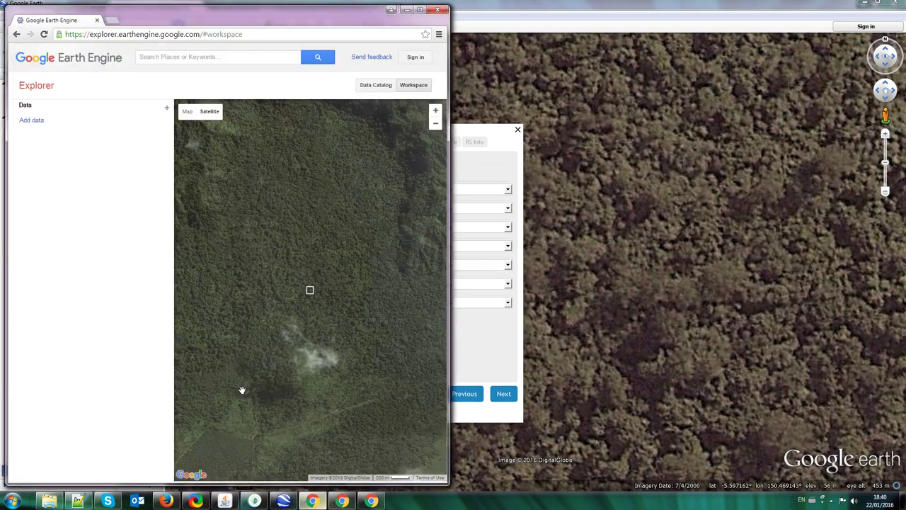
pyautogui.click(421, 9)
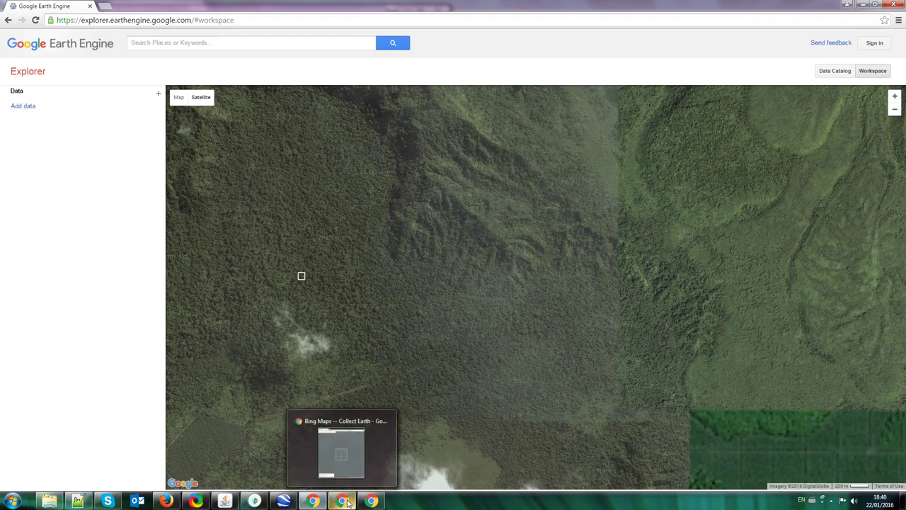
pyautogui.click(371, 500)
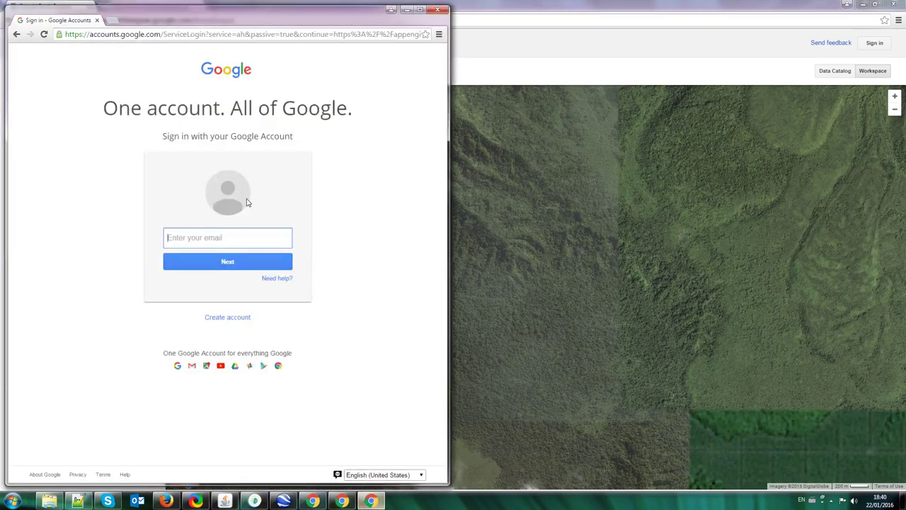
# Maximize the sign-in page and enter the account e-mail and password.
pyautogui.click(420, 10)
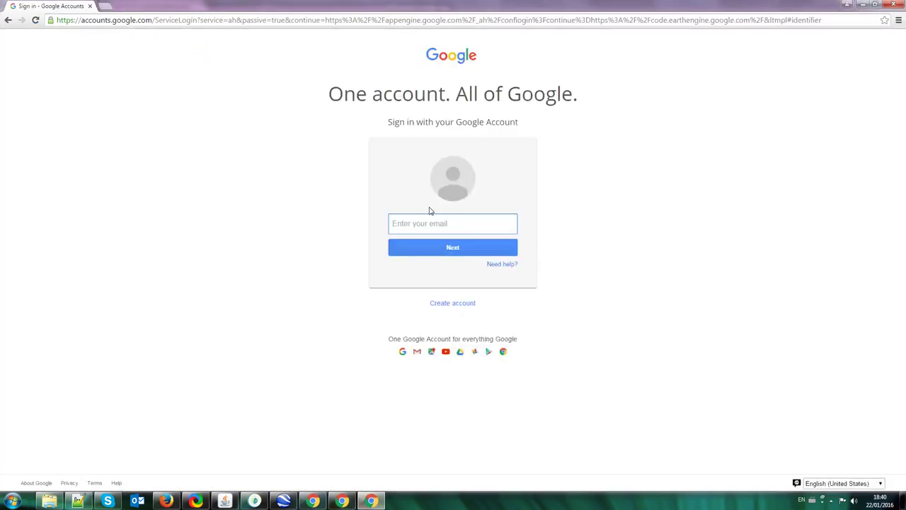
pyautogui.write('san')
pyautogui.press('Return')
pyautogui.write('*')
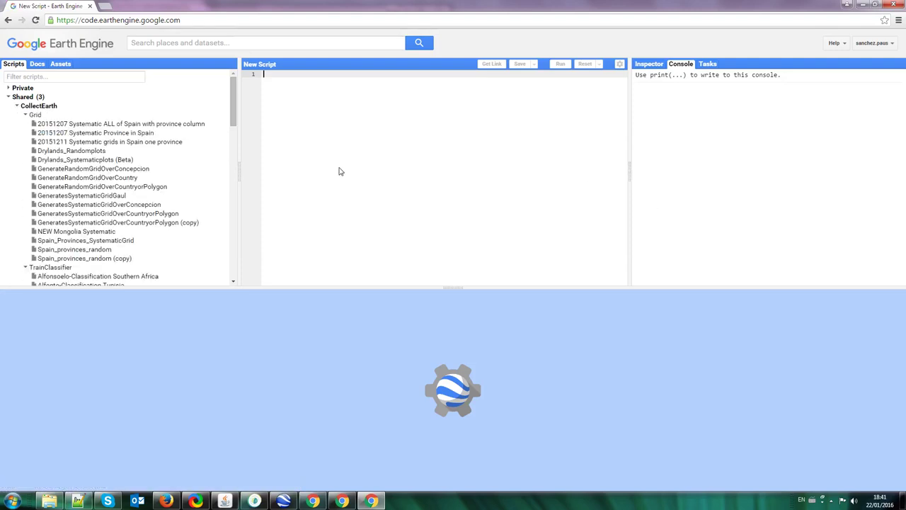
# Widen the code editor and paste the generated Collect Earth script.
pyautogui.moveTo(241, 167); pyautogui.dragTo(125, 170)
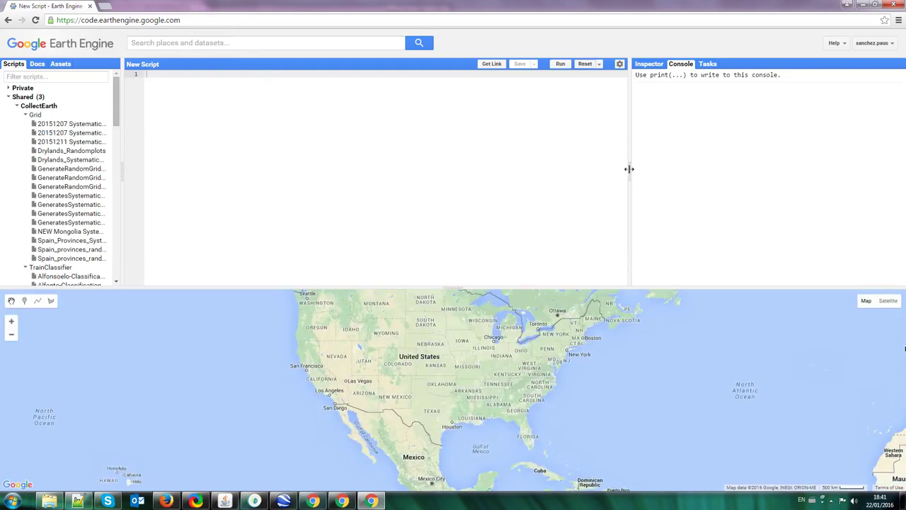
pyautogui.moveTo(628, 168); pyautogui.dragTo(437, 184)
pyautogui.hotkey('ctrl', 'v')
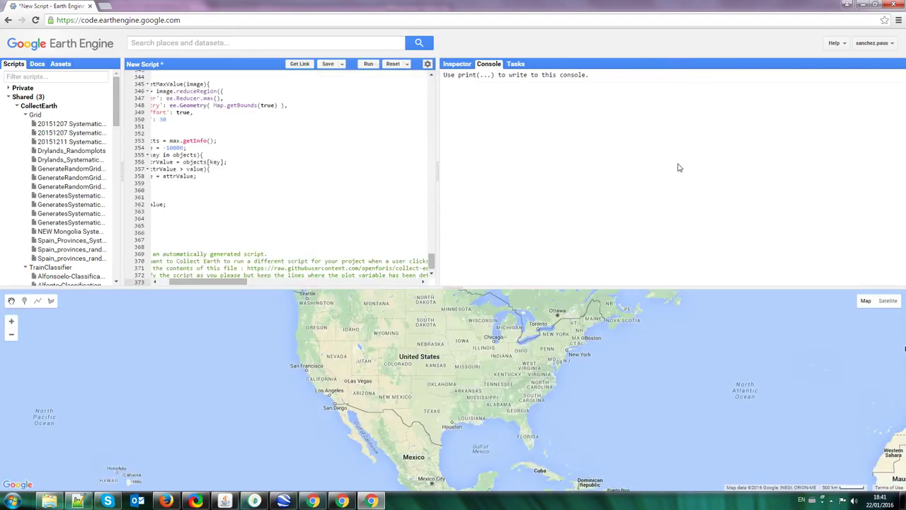
# Search Explorer for 'landsat 8 greenest' and add the Annual Greenest-Pixel TOA composite layer.
pyautogui.click(865, 8)
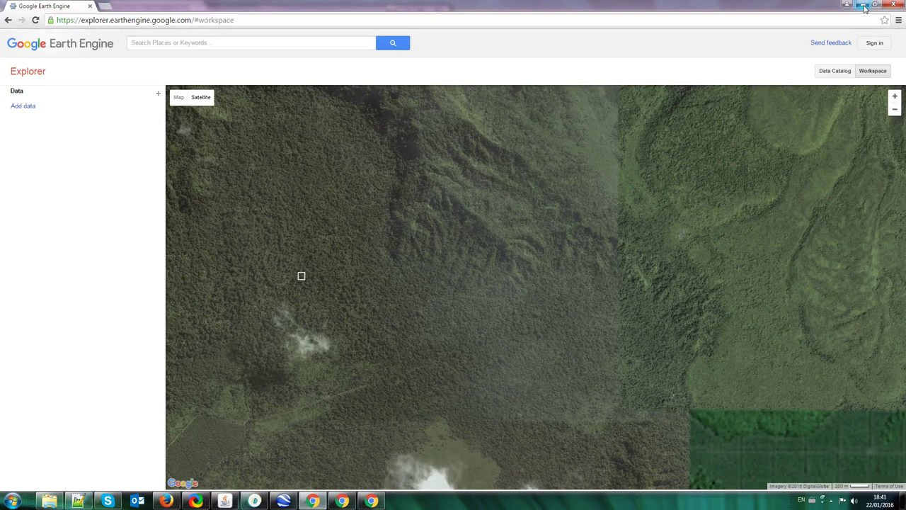
pyautogui.click(205, 43)
pyautogui.write('landsat 7')
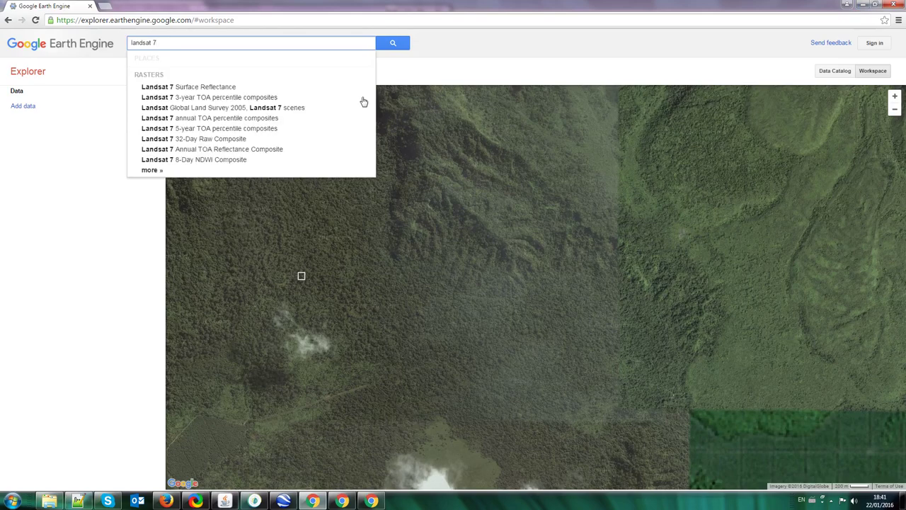
pyautogui.press('BackSpace')
pyautogui.write('8 ')
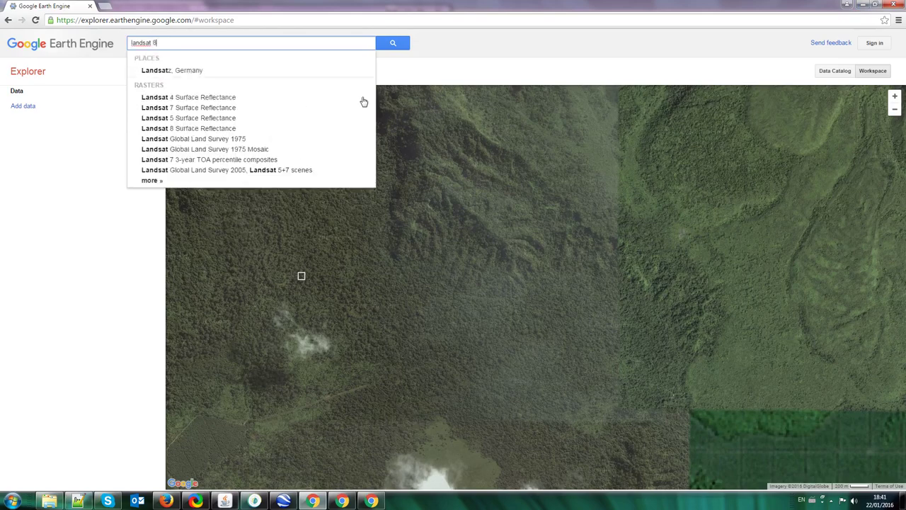
pyautogui.write('greenest')
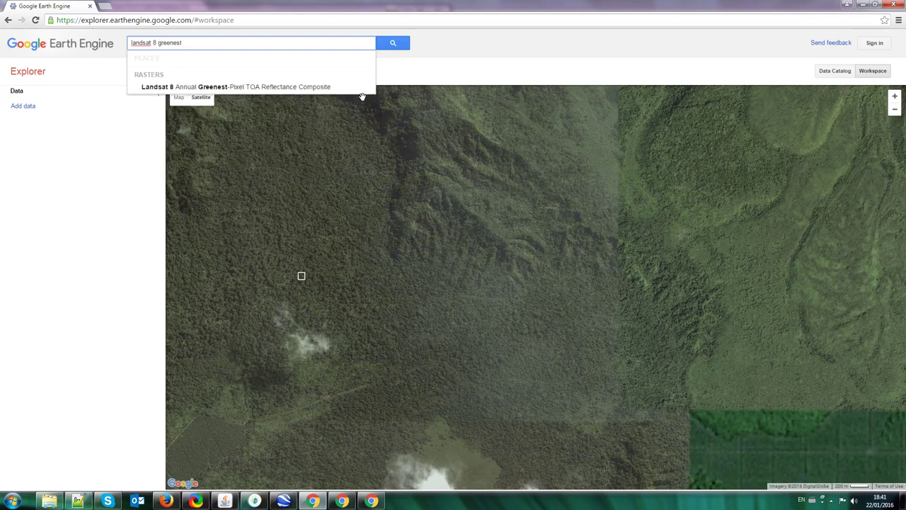
pyautogui.click(263, 88)
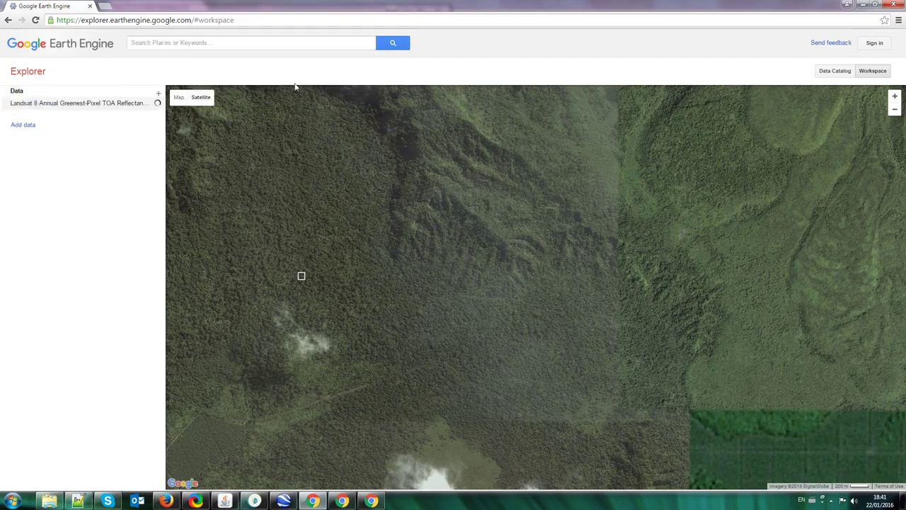
# Display the layer with bands B5, B6, B4 and pan the map over it.
pyautogui.click(99, 104)
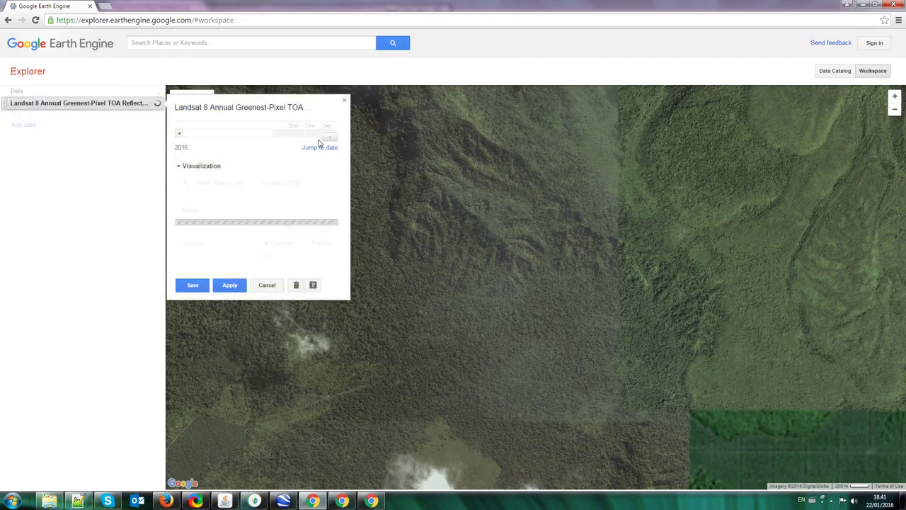
pyautogui.click(221, 198)
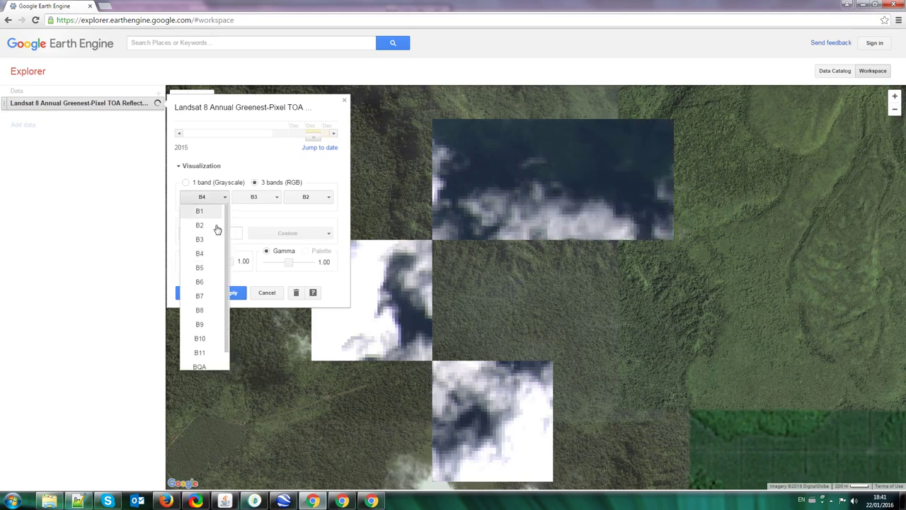
pyautogui.click(211, 265)
pyautogui.click(269, 201)
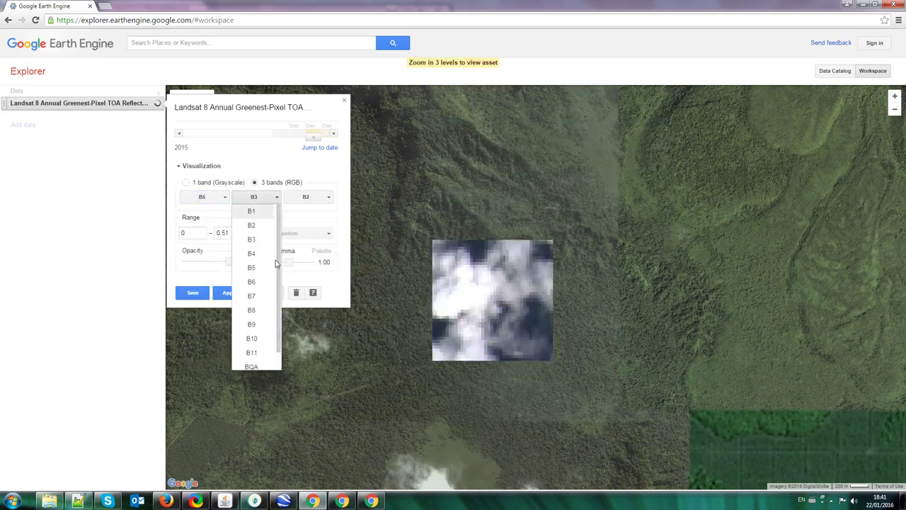
pyautogui.click(263, 276)
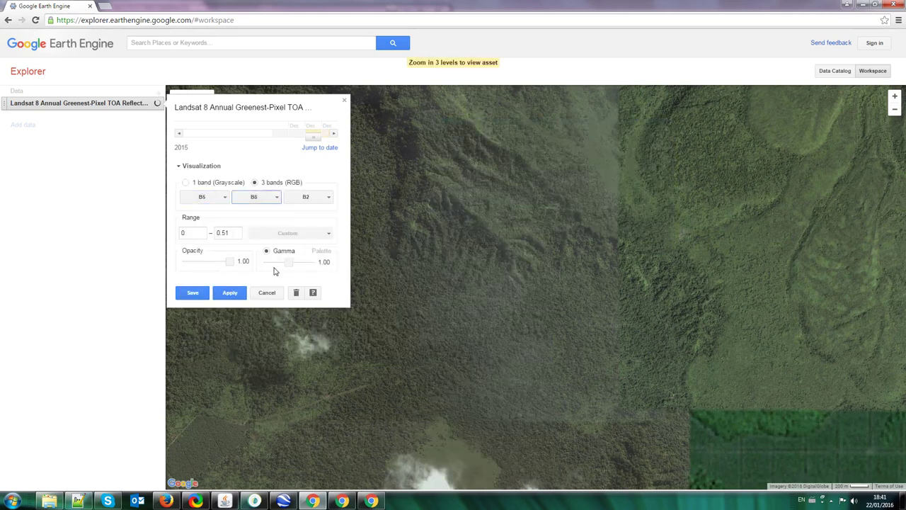
pyautogui.click(320, 201)
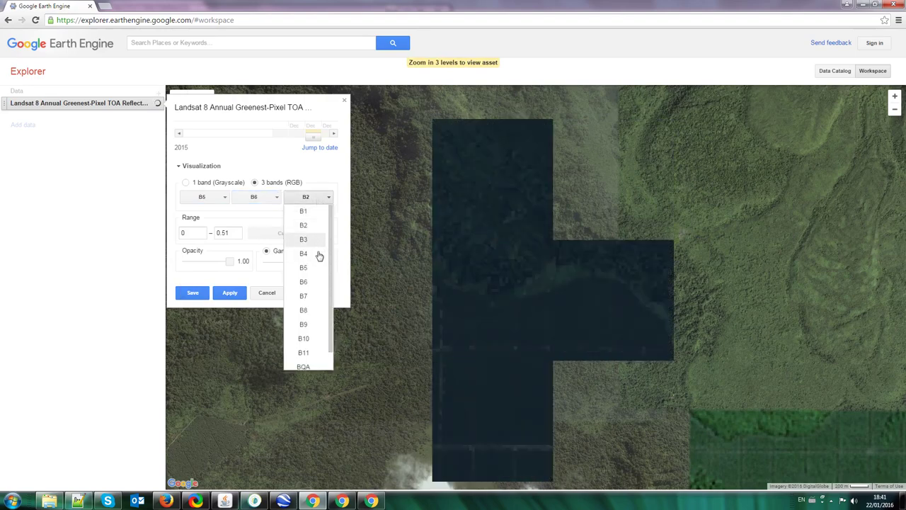
pyautogui.click(318, 255)
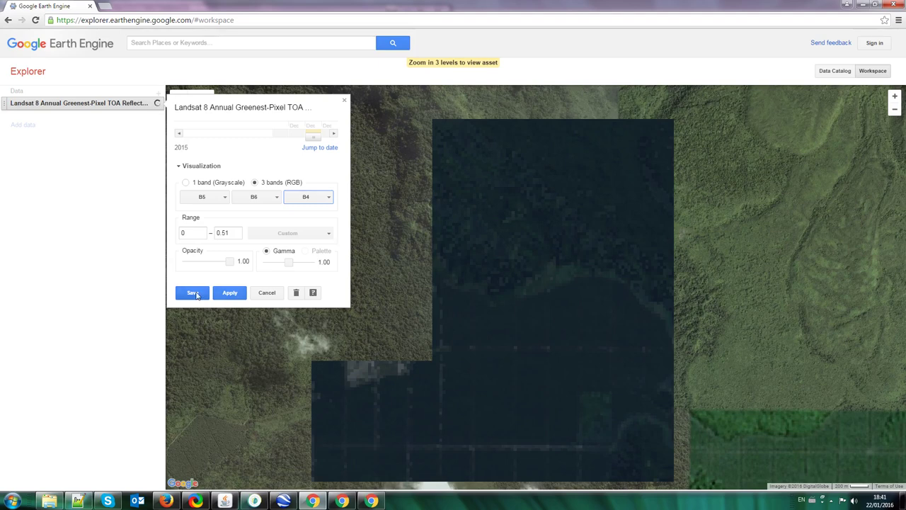
pyautogui.click(205, 291)
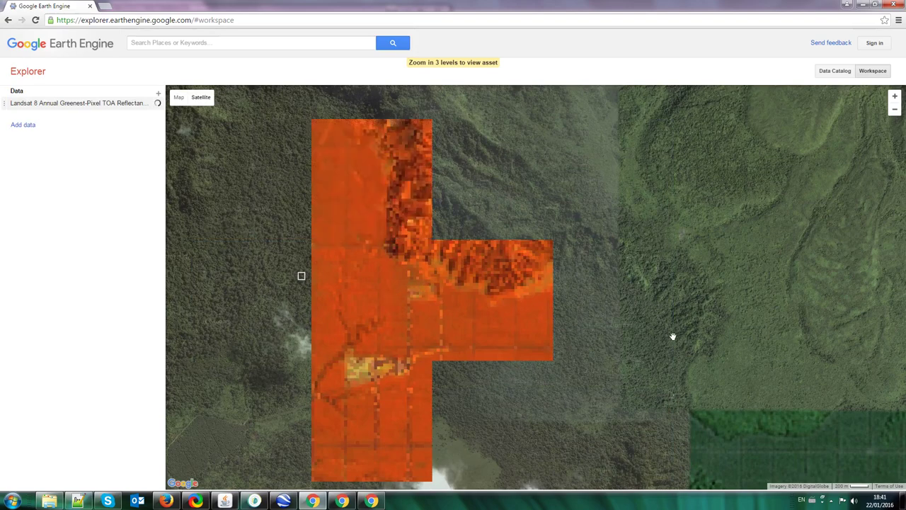
pyautogui.moveTo(540, 378); pyautogui.dragTo(653, 333)
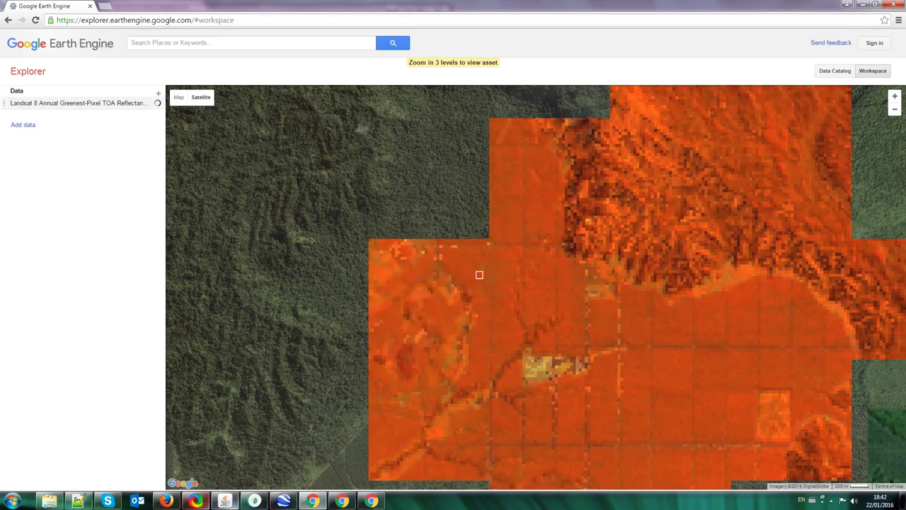
# On the IPCC page, classify the plot as Cropland converted from Forest (F>C).
pyautogui.click(283, 500)
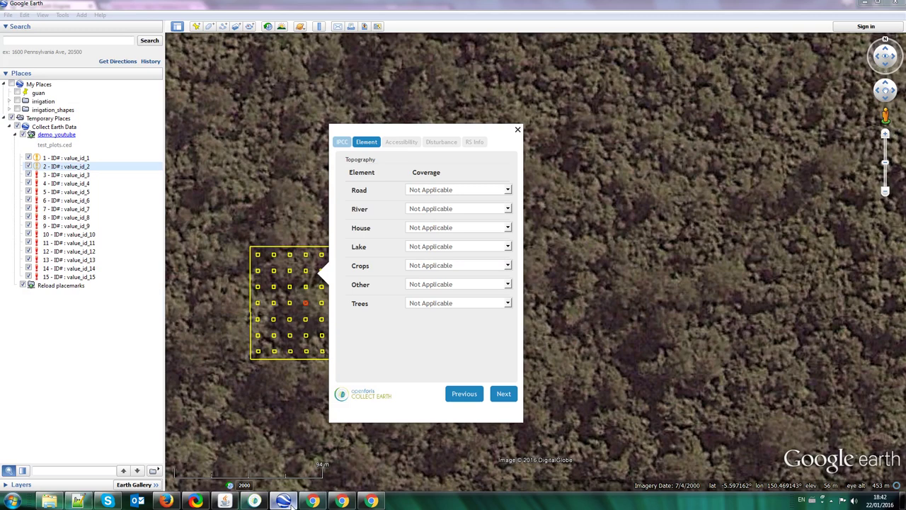
pyautogui.click(338, 143)
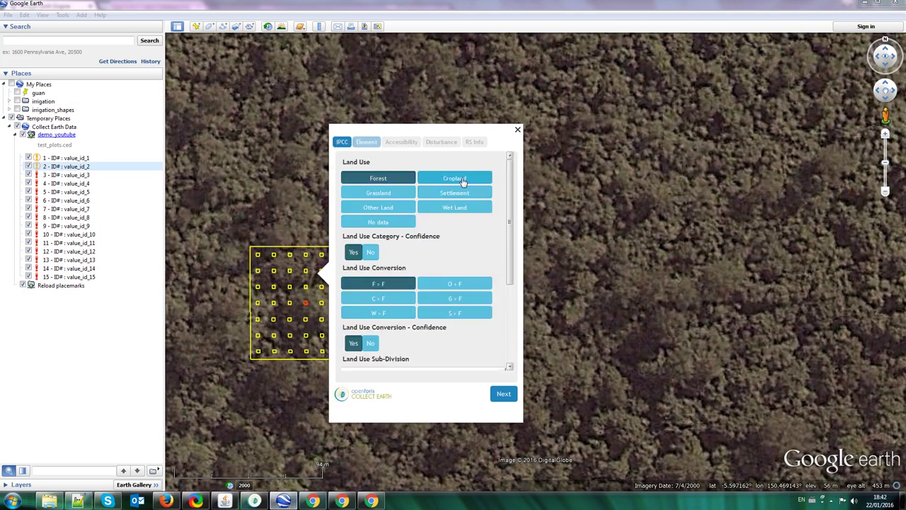
pyautogui.click(464, 179)
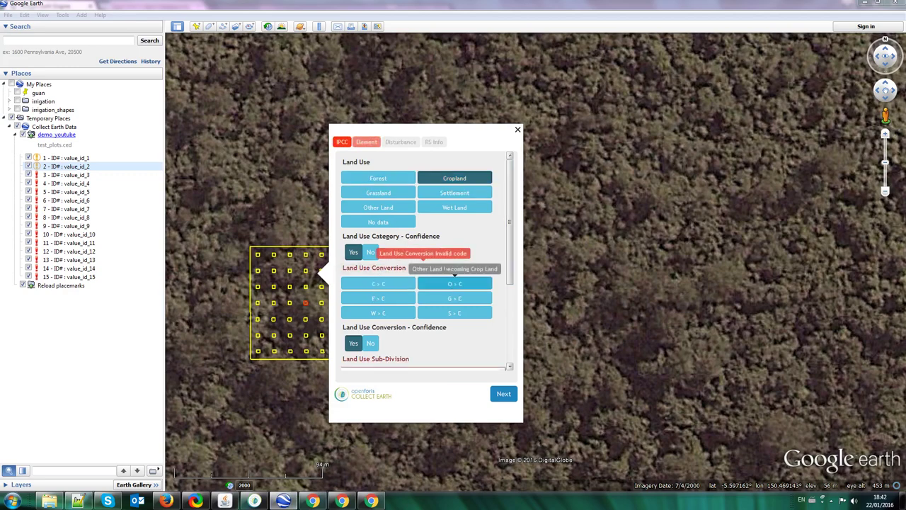
pyautogui.scroll(-1, 496, 253)
pyautogui.click(458, 257)
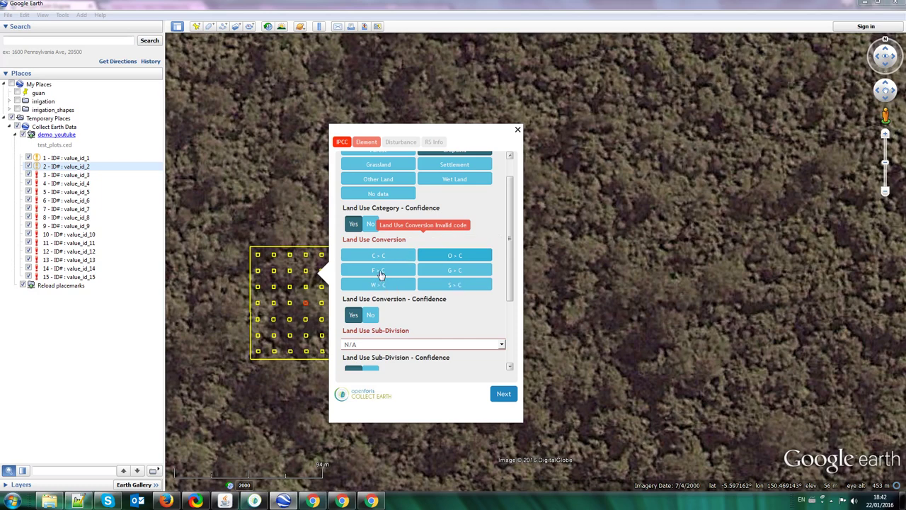
pyautogui.click(380, 275)
pyautogui.scroll(1, 430, 260)
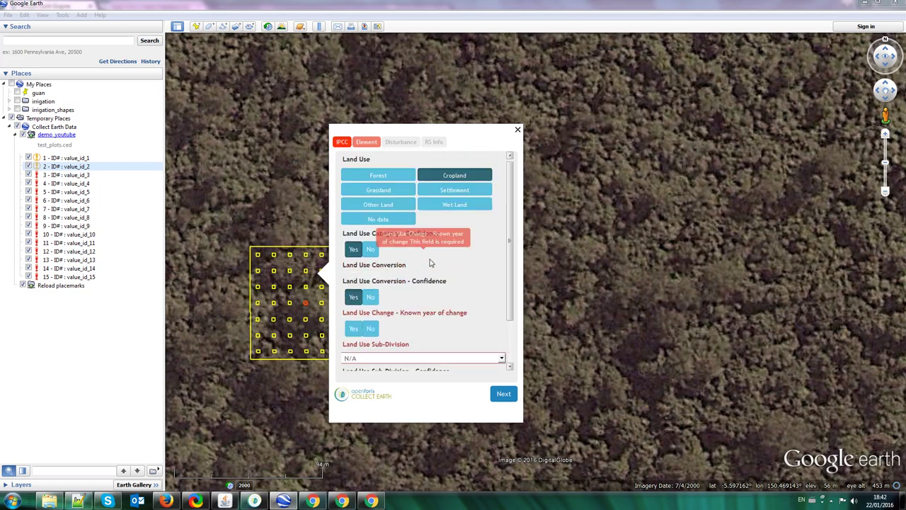
pyautogui.click(453, 196)
pyautogui.click(458, 180)
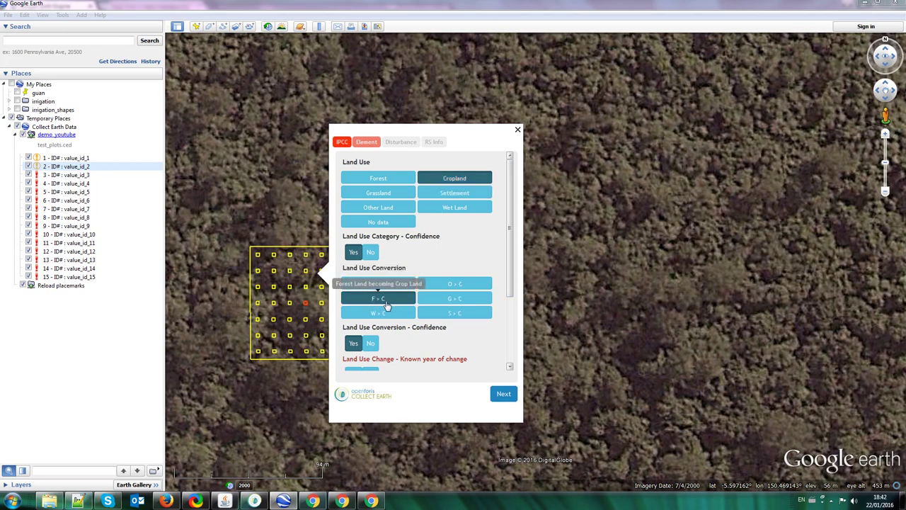
pyautogui.scroll(-2, 475, 336)
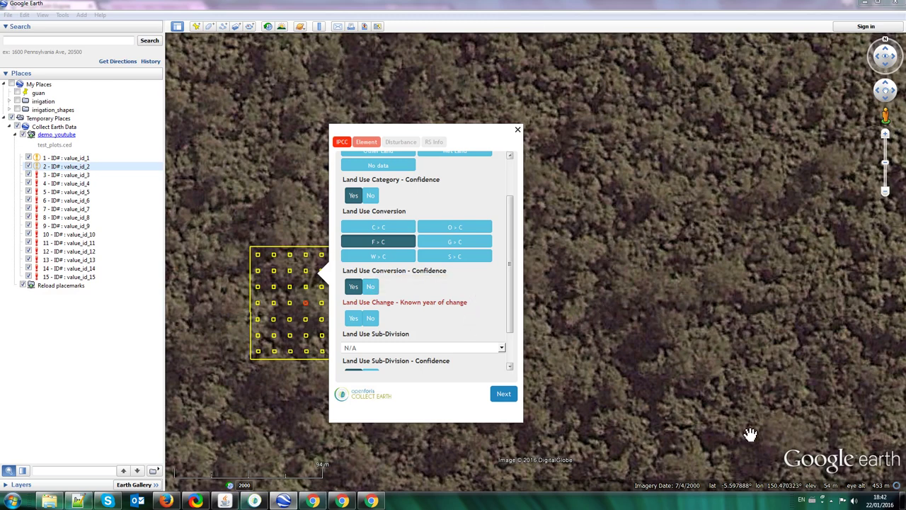
# Compare the plot in Bing Maps, Earth Engine Explorer and the Code Editor charts.
pyautogui.click(344, 502)
pyautogui.click(371, 501)
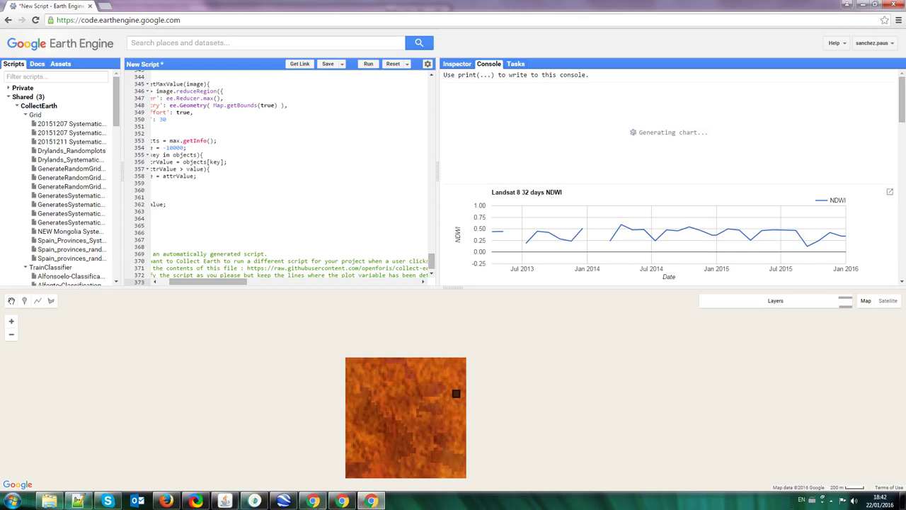
pyautogui.click(312, 501)
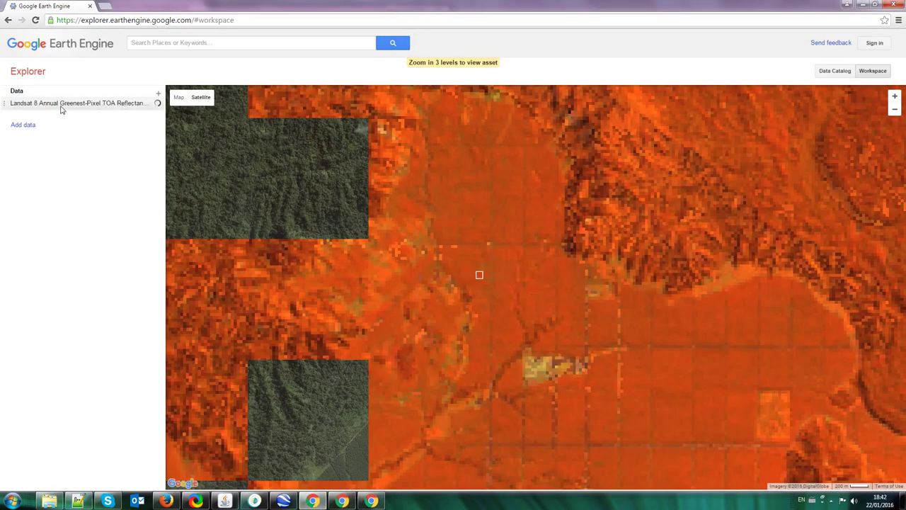
pyautogui.moveTo(177, 97)
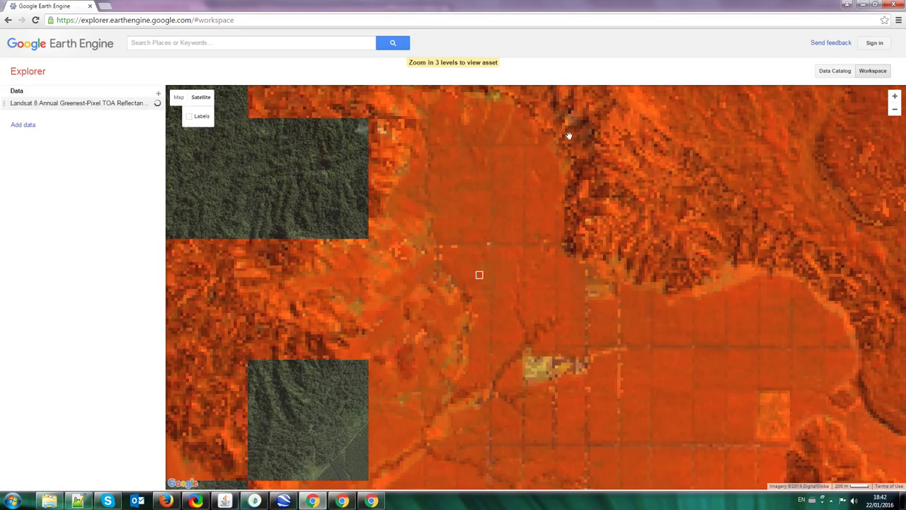
pyautogui.click(861, 6)
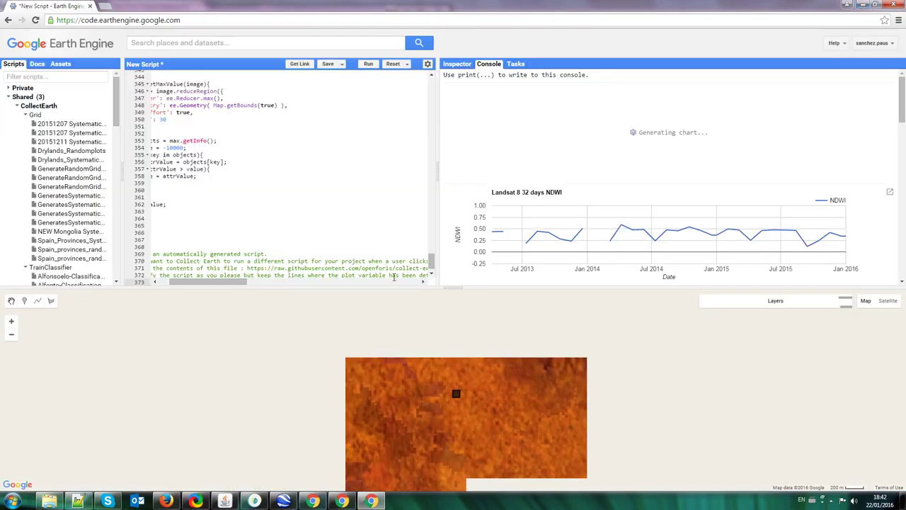
pyautogui.click(861, 5)
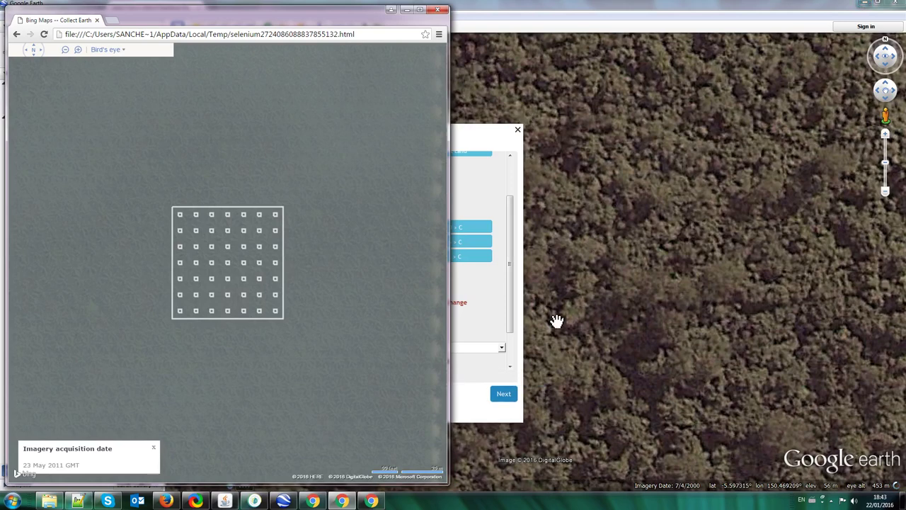
# Answer Yes to Known year of change in the plot form.
pyautogui.click(485, 294)
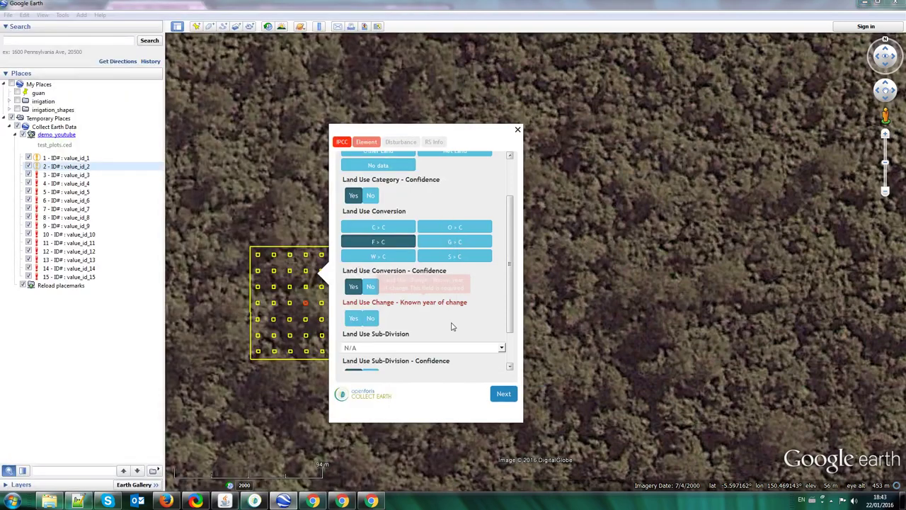
pyautogui.click(355, 320)
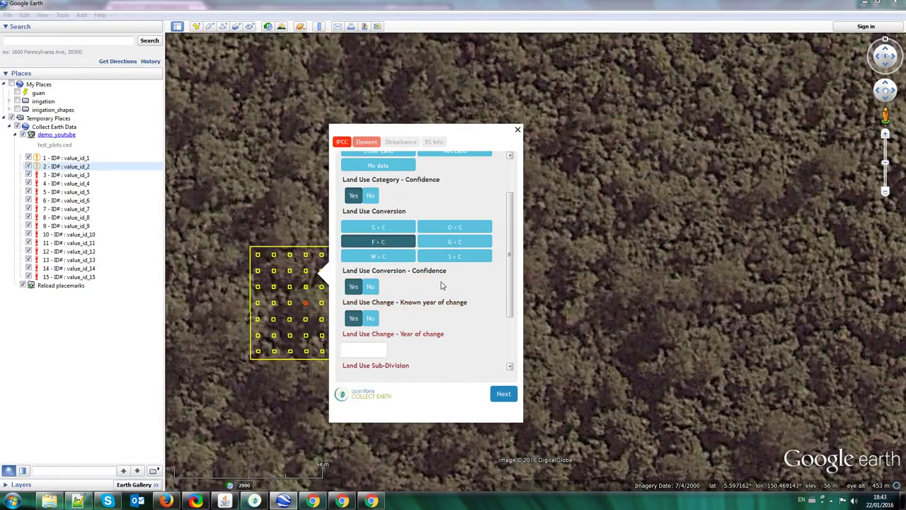
pyautogui.scroll(-2, 441, 286)
# Widen the Code Editor console and scroll through the enlarged NDVI and EVI charts.
pyautogui.click(369, 502)
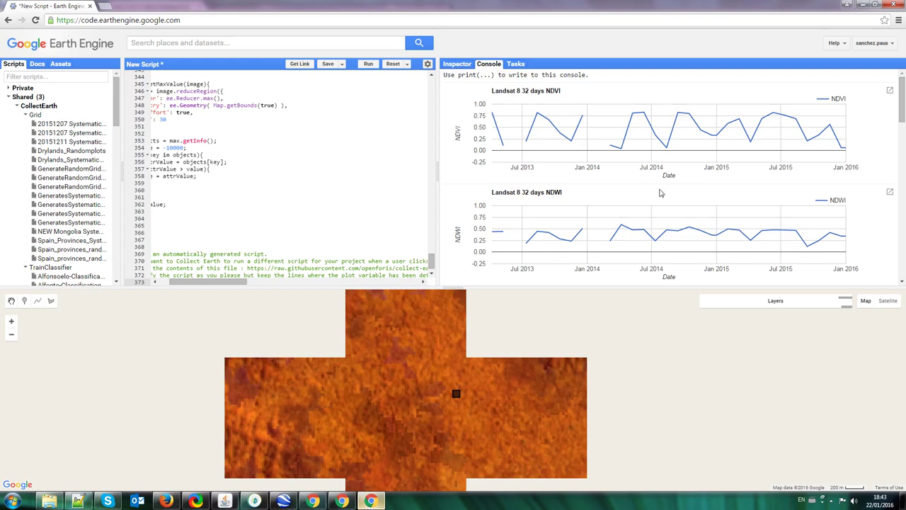
pyautogui.moveTo(903, 100)
pyautogui.mouseDown()
pyautogui.moveTo(903, 252)
pyautogui.moveTo(902, 85)
pyautogui.mouseUp()
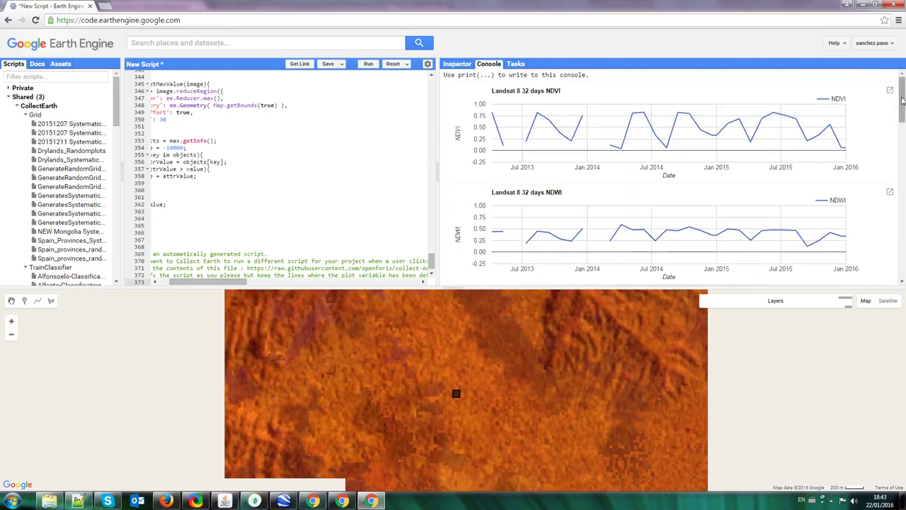
pyautogui.moveTo(904, 105); pyautogui.dragTo(904, 136)
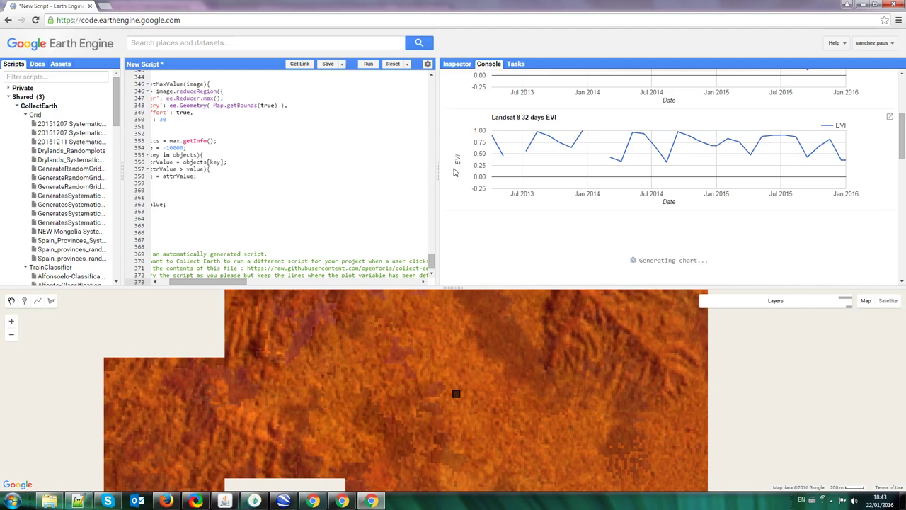
pyautogui.moveTo(439, 169); pyautogui.dragTo(330, 172)
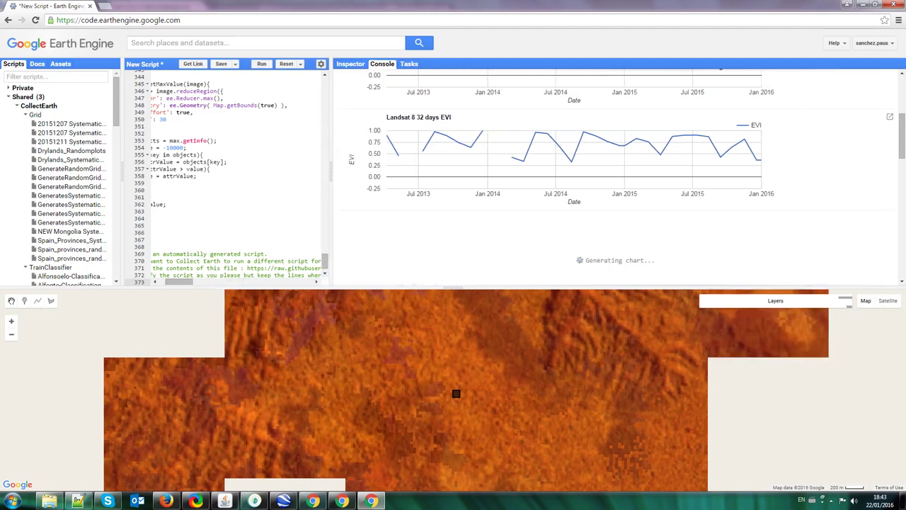
pyautogui.scroll(-3, 900, 119)
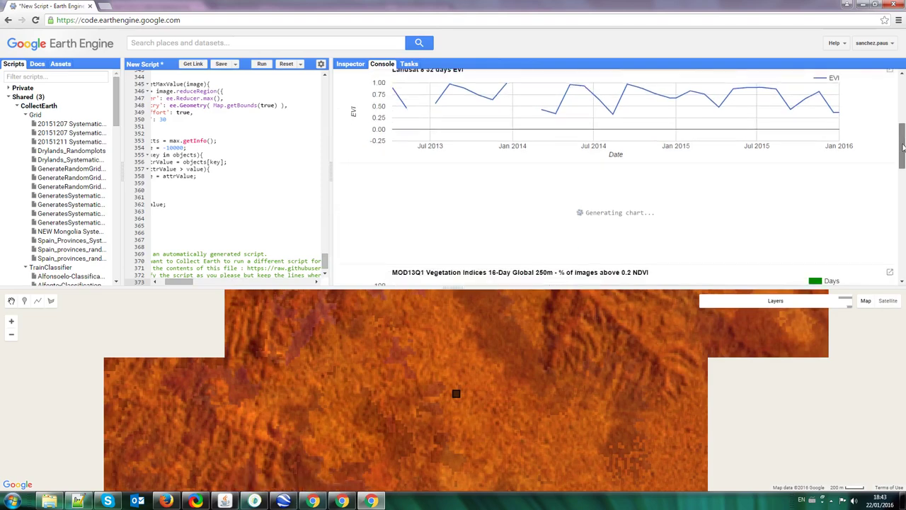
pyautogui.scroll(-5, 623, 177)
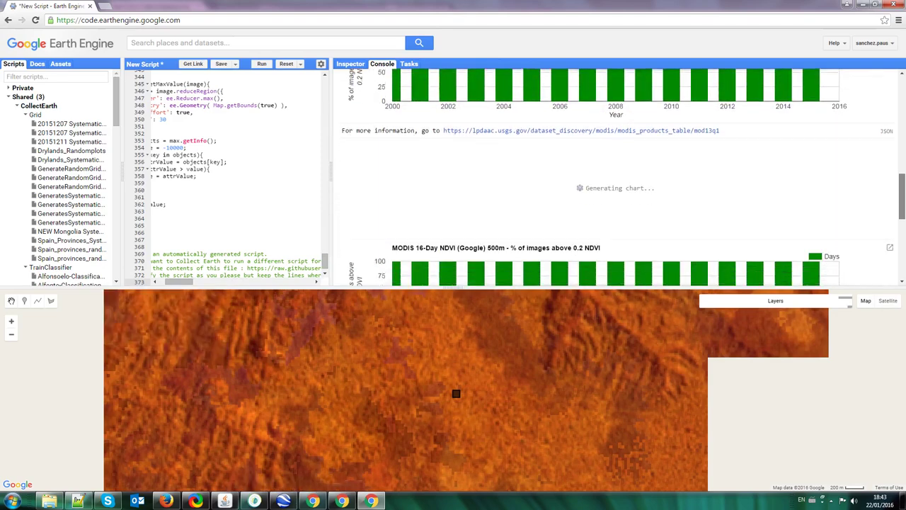
pyautogui.scroll(4, 616, 170)
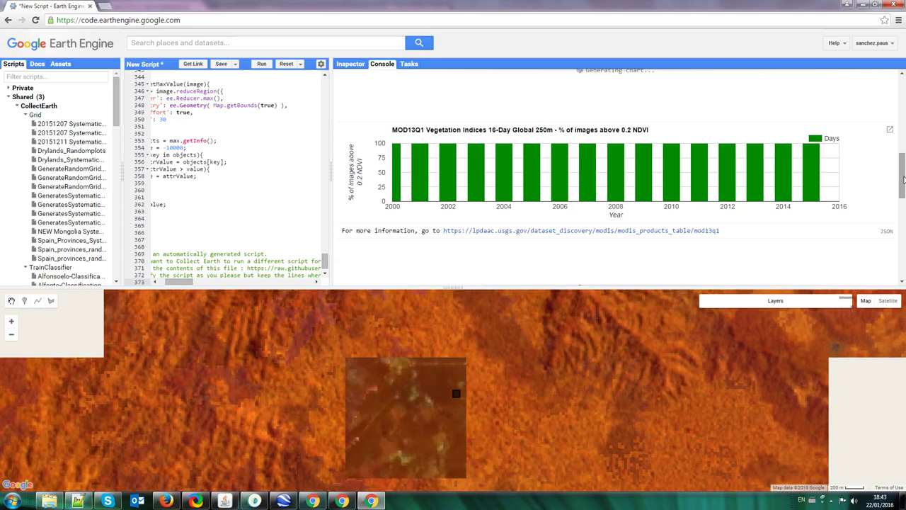
# Replace the Recent (6 months) Landsat-8 layer with the 2004 Landsat-7 pan-sharpened layer.
pyautogui.moveTo(830, 306)
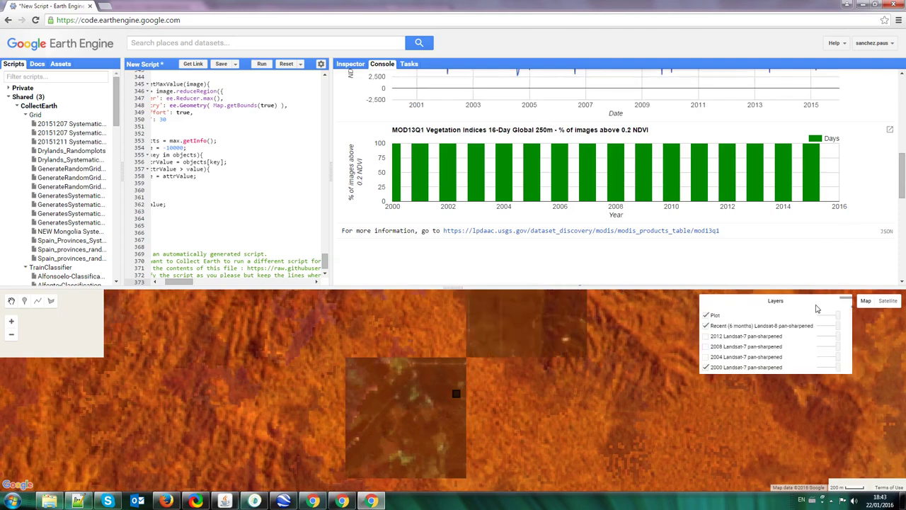
pyautogui.click(707, 326)
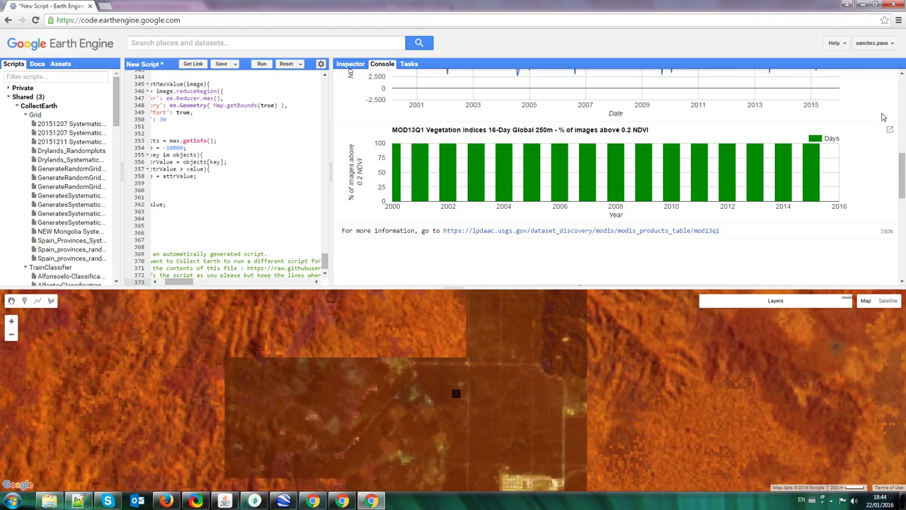
pyautogui.scroll(-1, 903, 176)
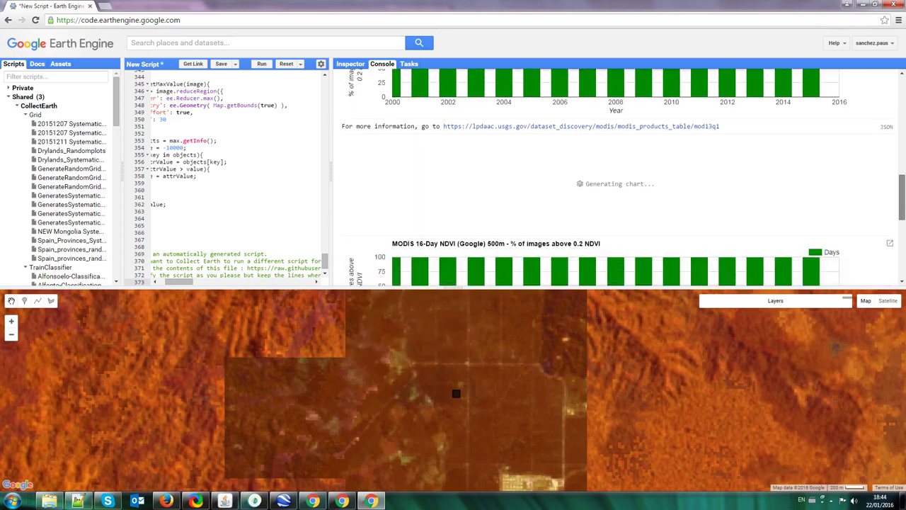
pyautogui.scroll(2, 903, 175)
pyautogui.scroll(2, 515, 184)
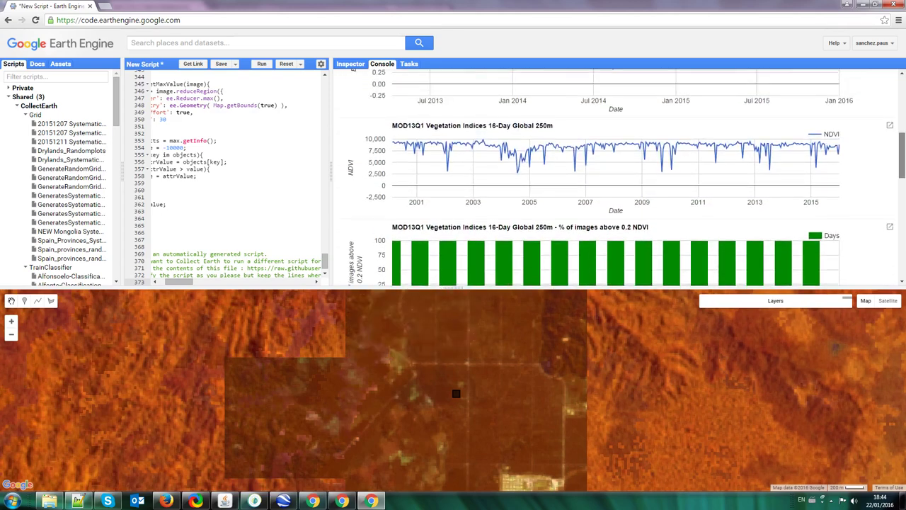
pyautogui.moveTo(468, 164)
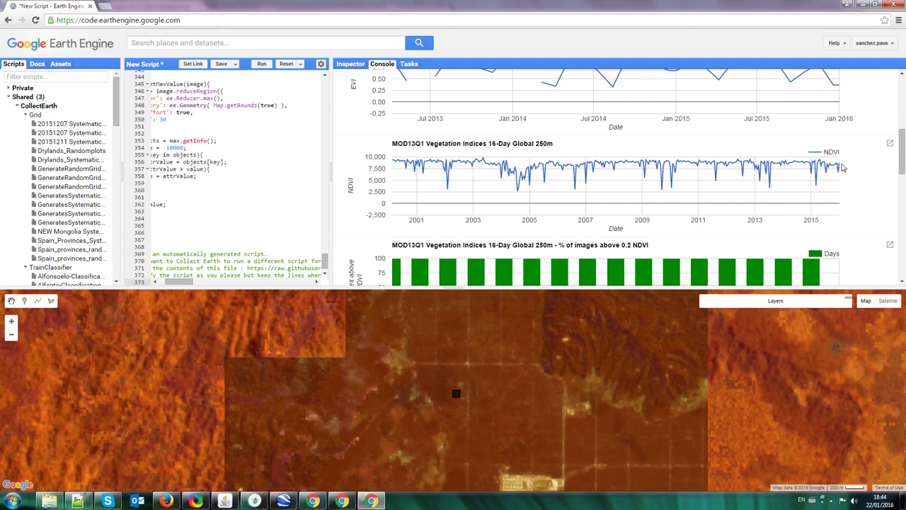
pyautogui.moveTo(840, 166)
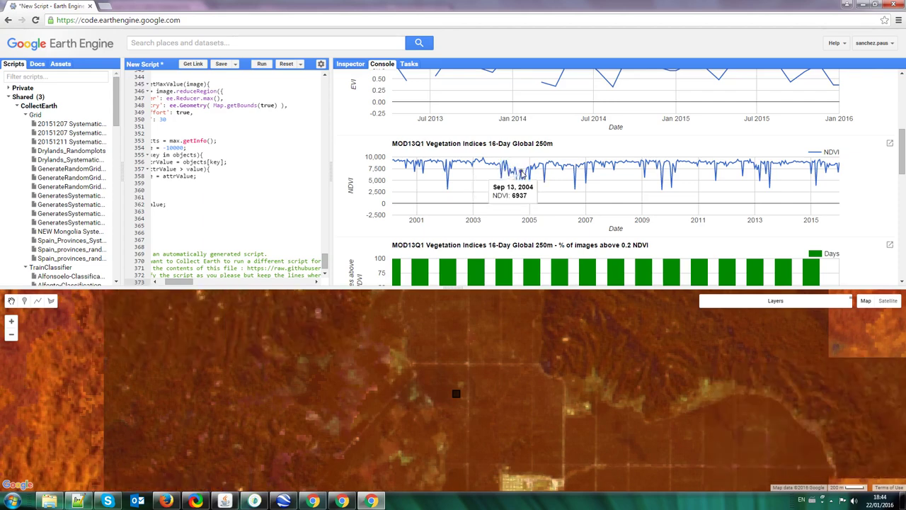
pyautogui.moveTo(803, 319)
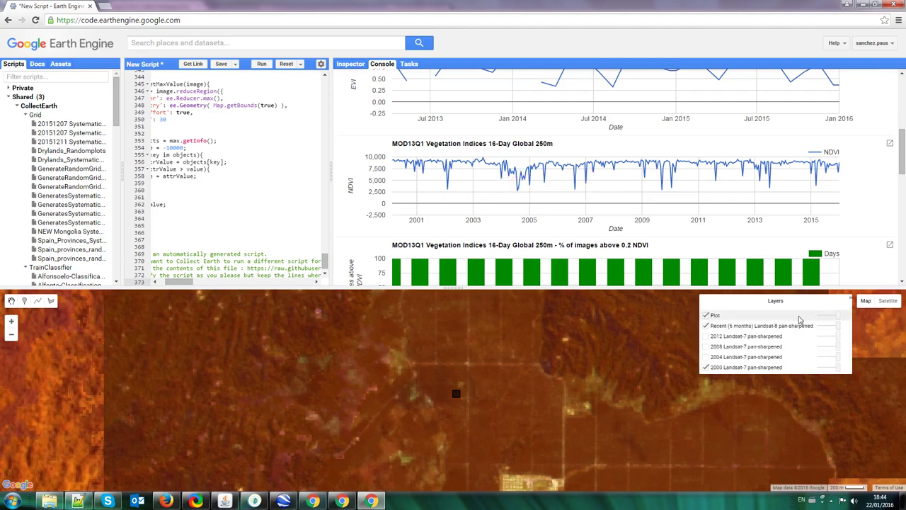
pyautogui.click(706, 325)
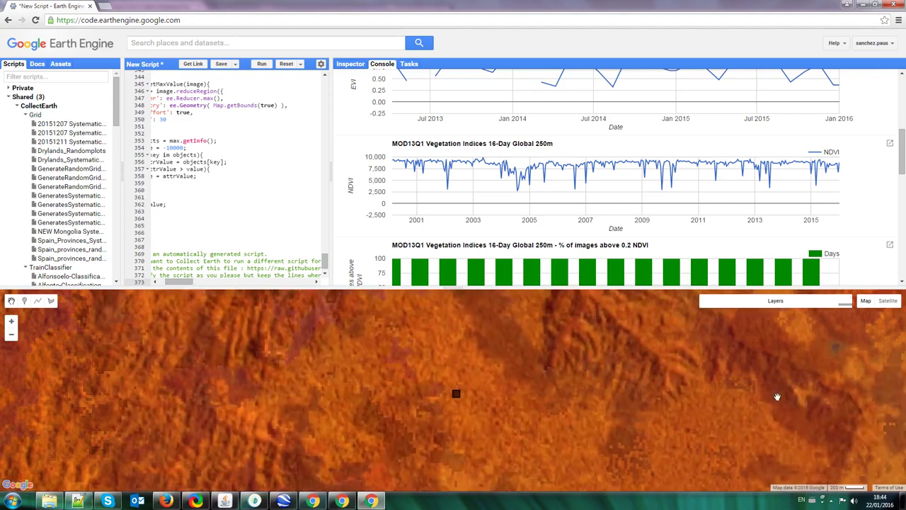
pyautogui.moveTo(712, 309)
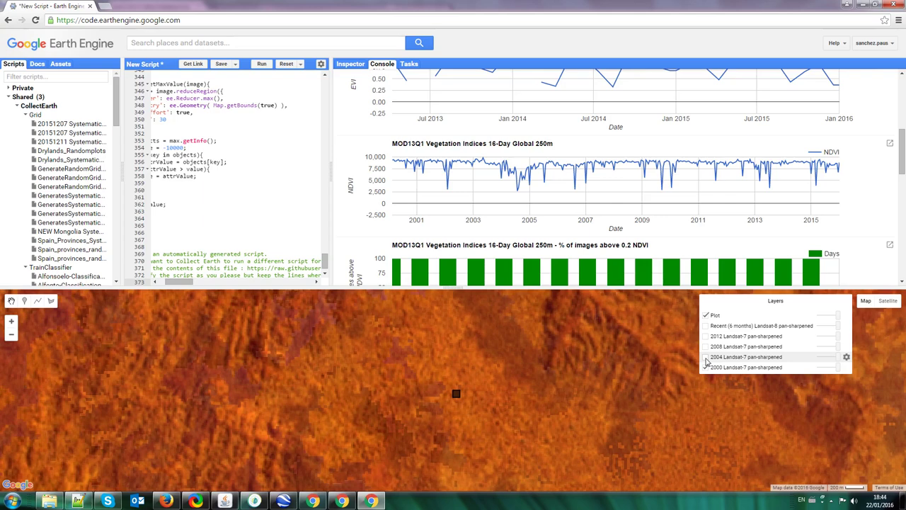
pyautogui.click(706, 357)
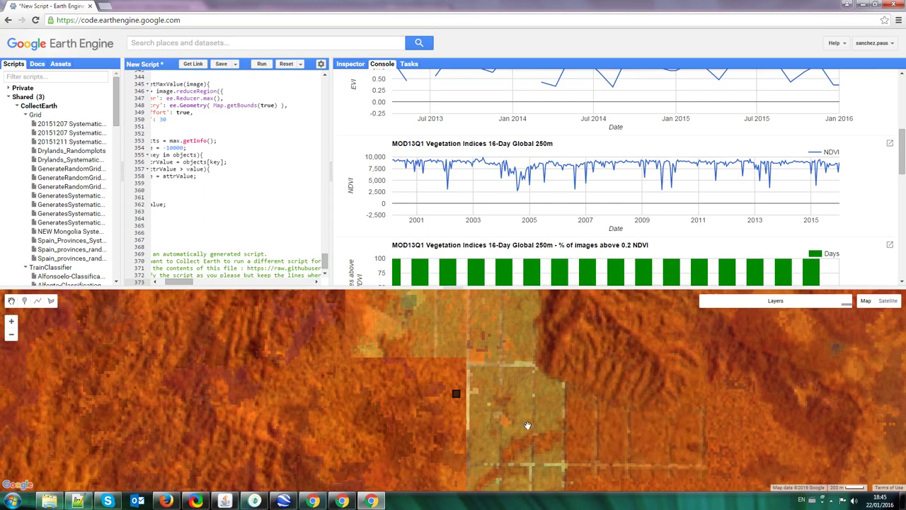
# In Earth Engine Explorer, search 'landsat 7 greene' and add the Greenest-Pixel composite.
pyautogui.click(314, 501)
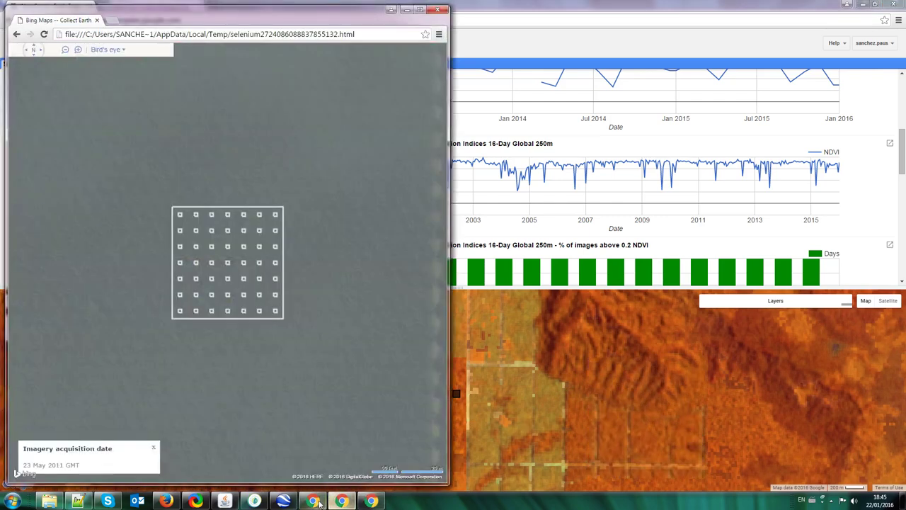
pyautogui.click(314, 501)
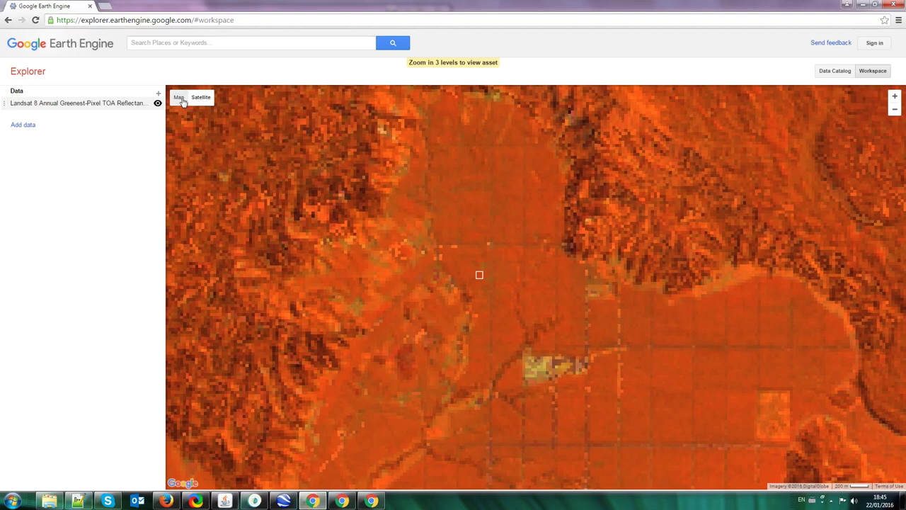
pyautogui.click(208, 44)
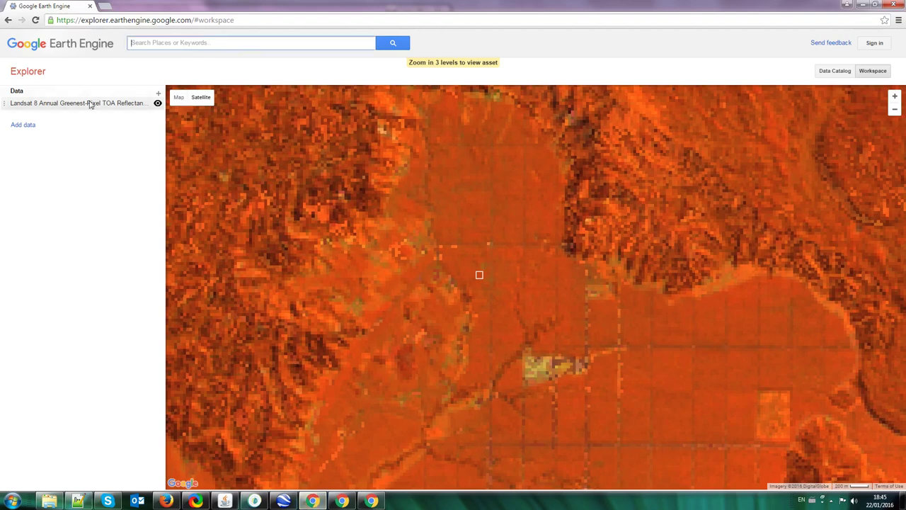
pyautogui.write('landsa')
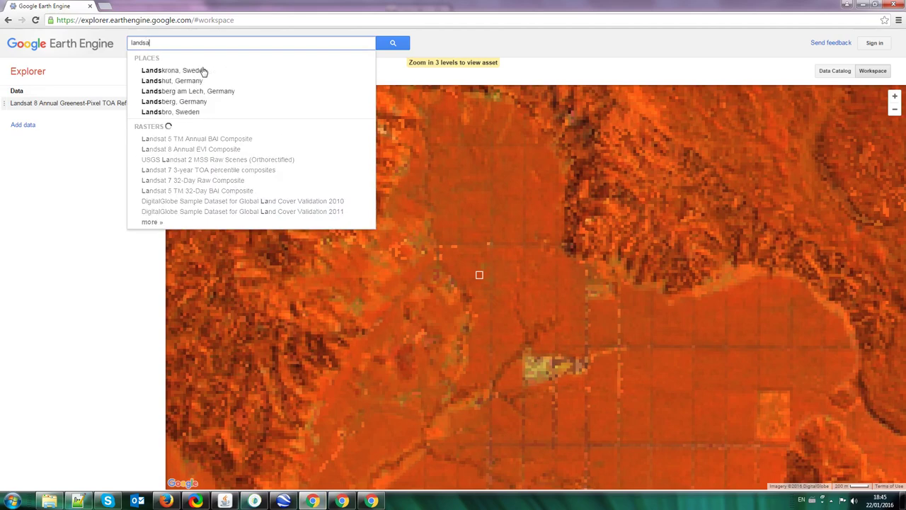
pyautogui.write('t 7 g')
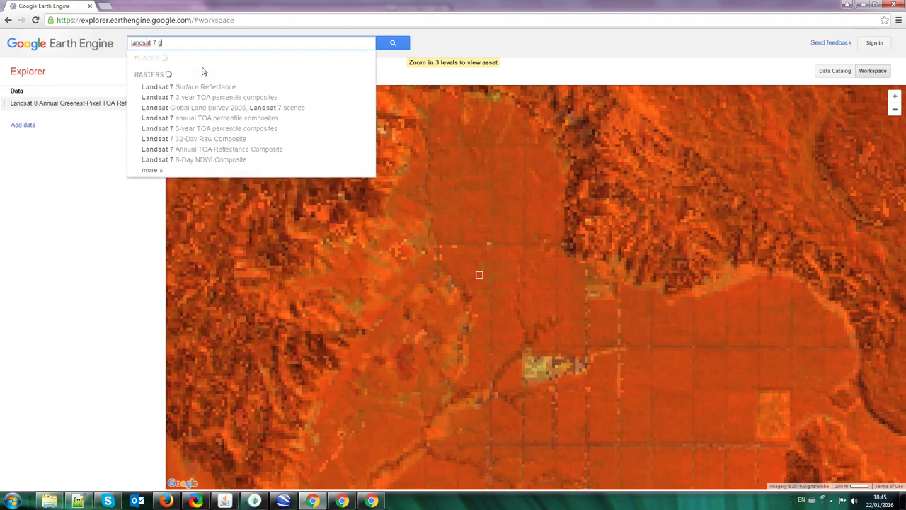
pyautogui.write('reene')
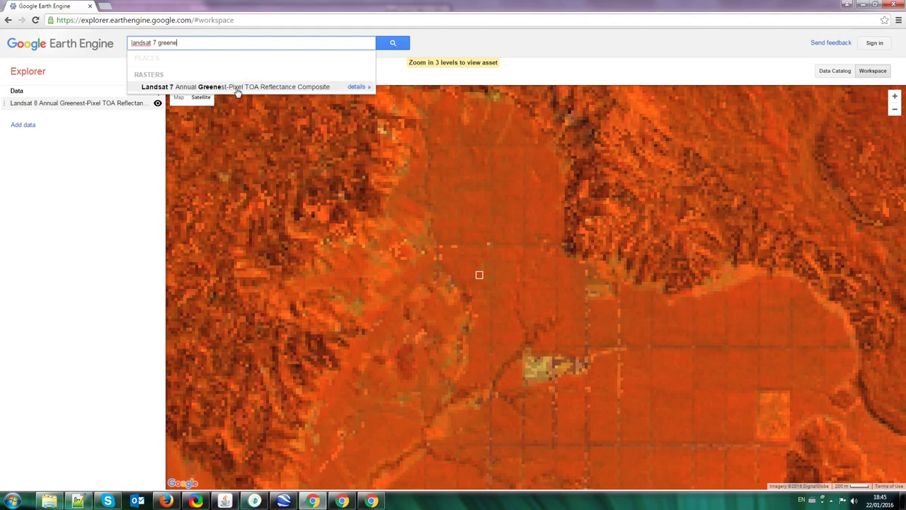
pyautogui.click(238, 88)
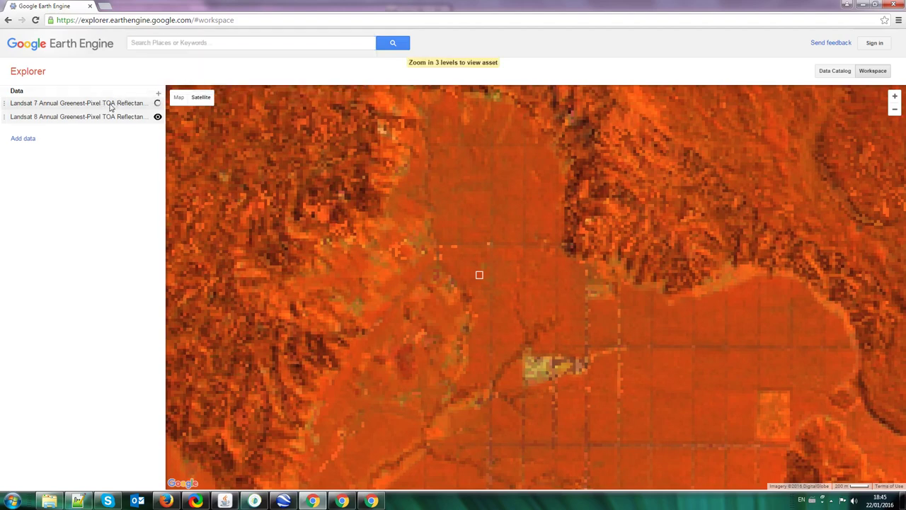
# Set the composite to year 2003 with bands B4, B5, B3 and save.
pyautogui.click(113, 106)
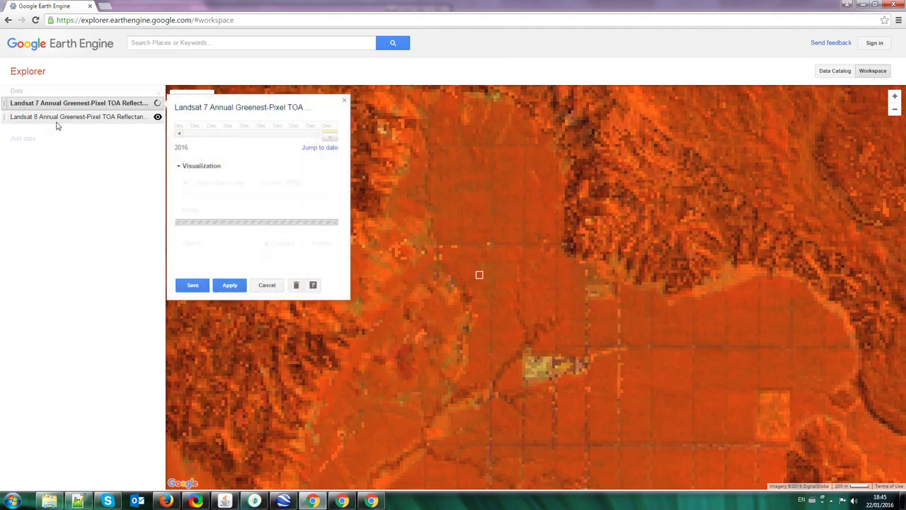
pyautogui.moveTo(328, 135); pyautogui.dragTo(172, 143)
pyautogui.click(178, 135)
pyautogui.click(178, 135)
pyautogui.click(178, 135)
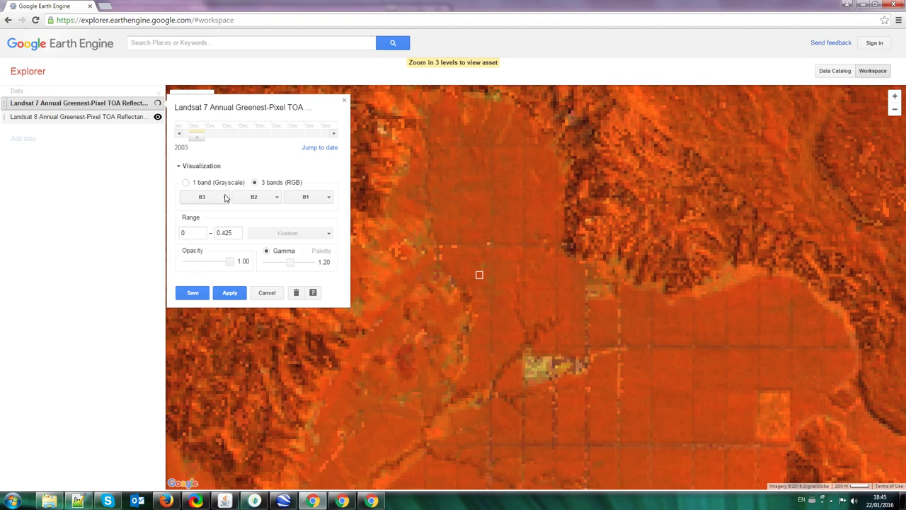
pyautogui.click(225, 197)
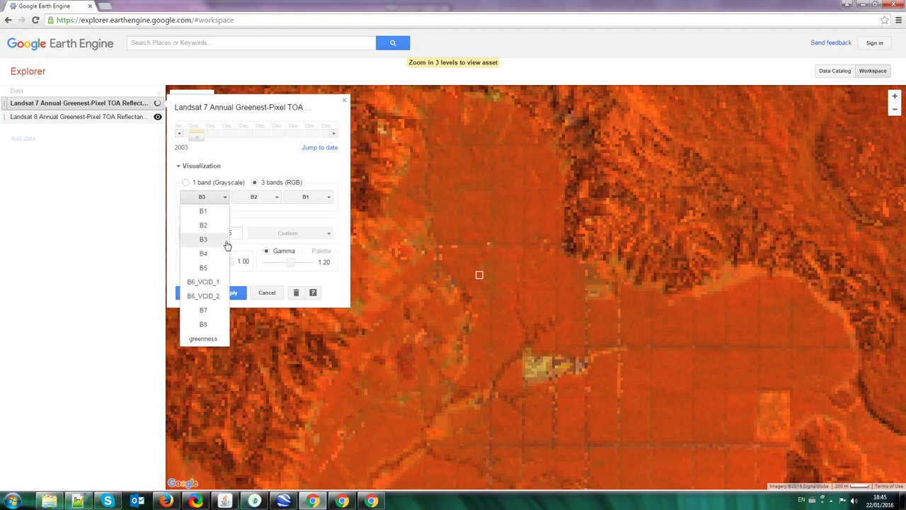
pyautogui.click(227, 249)
pyautogui.click(256, 198)
pyautogui.click(255, 267)
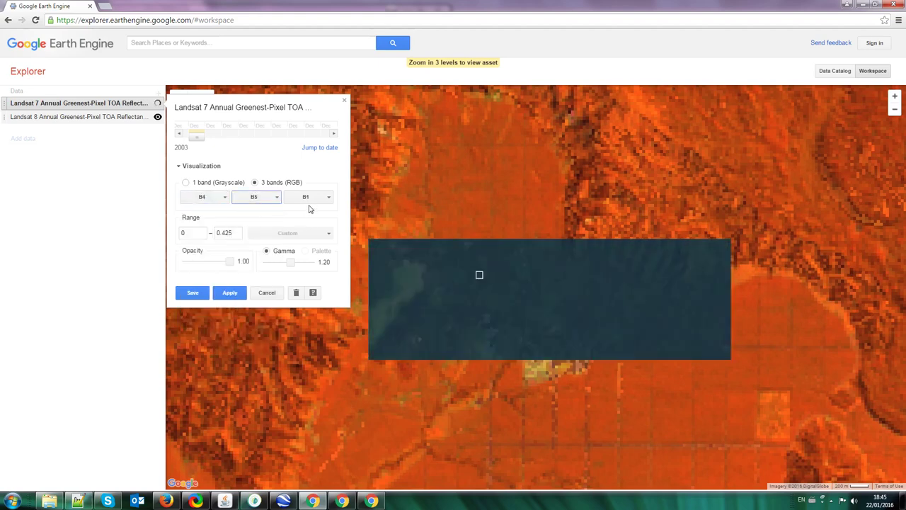
pyautogui.click(311, 198)
pyautogui.click(323, 240)
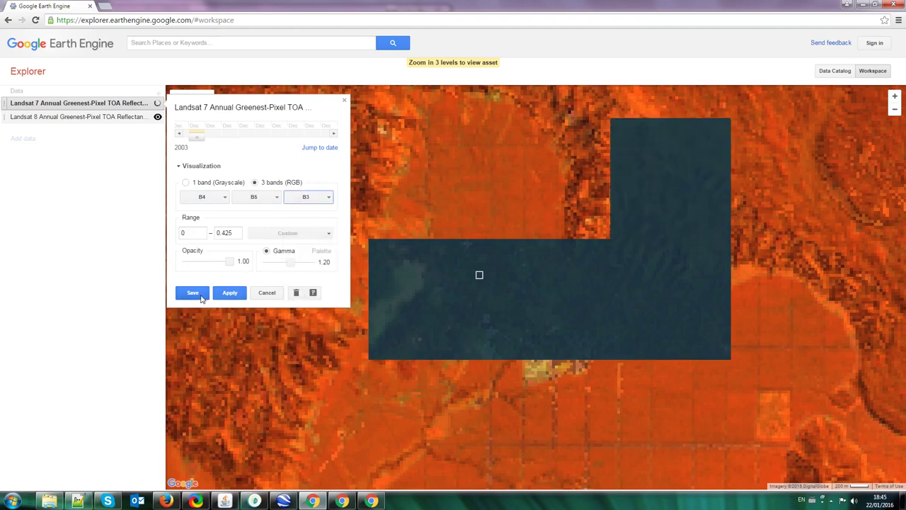
pyautogui.click(192, 292)
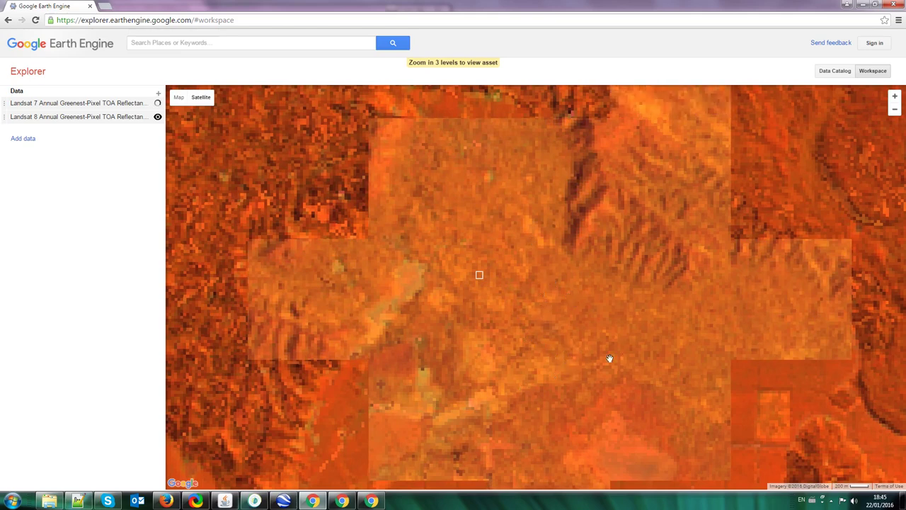
# Advance the Landsat 7 composite from 2003 to 2004 and apply it.
pyautogui.click(75, 104)
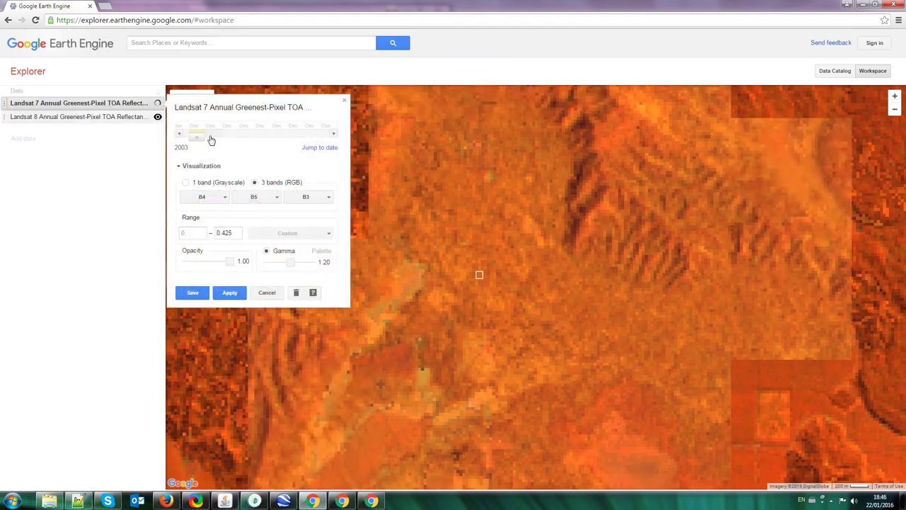
pyautogui.click(211, 136)
pyautogui.click(223, 293)
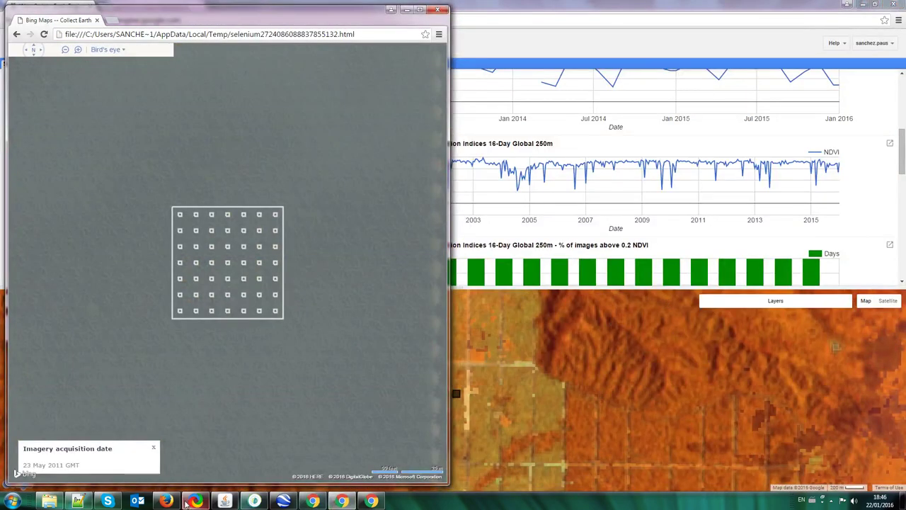
# Check the Tomcat server console, then return to the Collect Earth plot form.
pyautogui.click(255, 501)
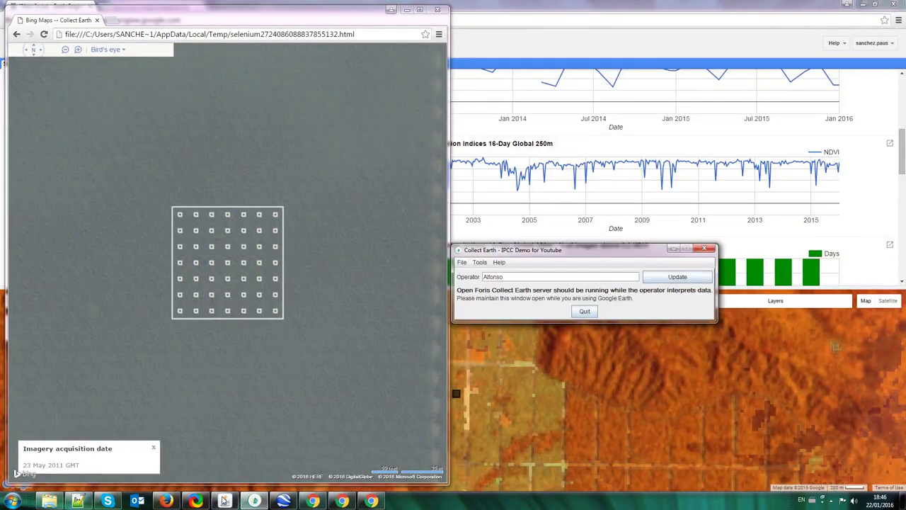
pyautogui.click(224, 501)
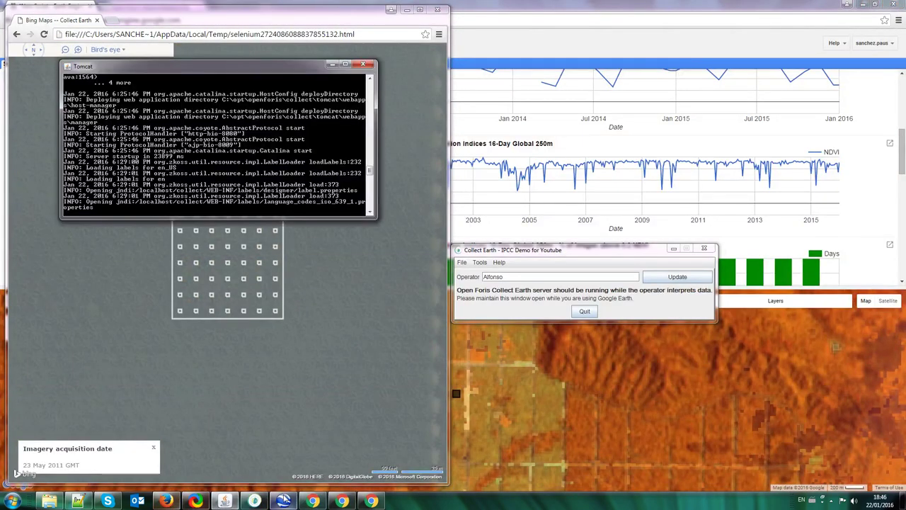
pyautogui.click(283, 501)
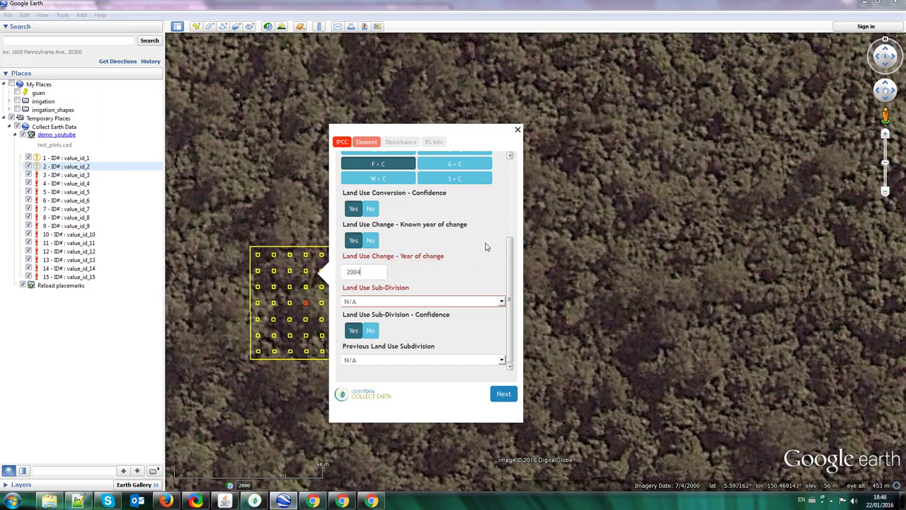
pyautogui.scroll(1, 489, 244)
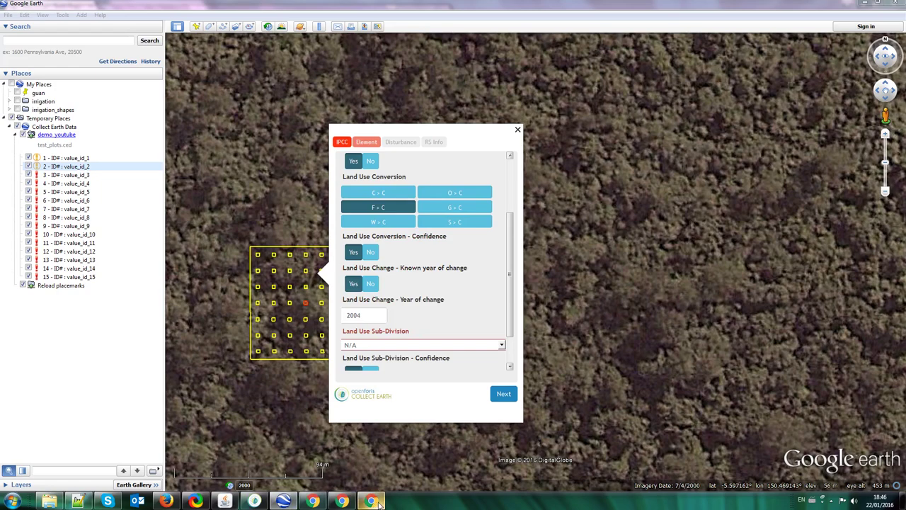
# Show the plot's Bing Maps imagery full-screen, centred on the plot grid and zoomed out.
pyautogui.click(340, 501)
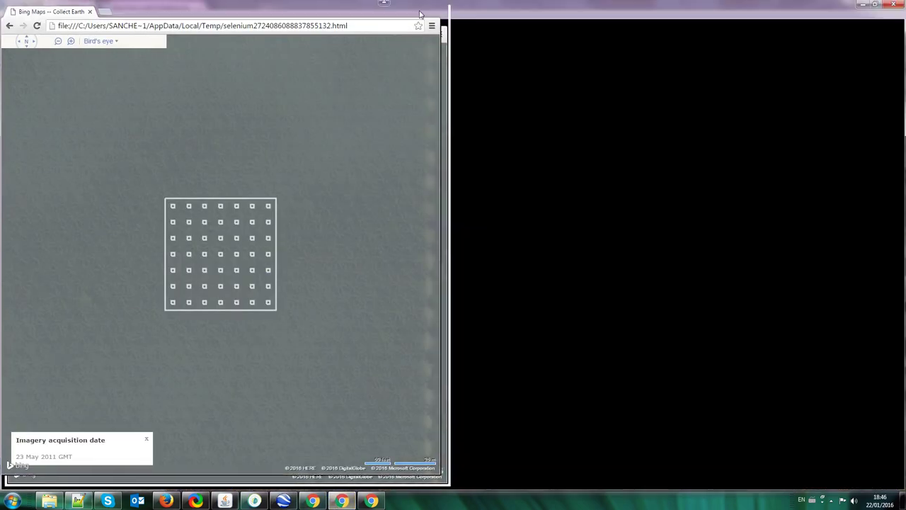
pyautogui.doubleClick(419, 14)
pyautogui.moveTo(571, 307); pyautogui.dragTo(599, 273)
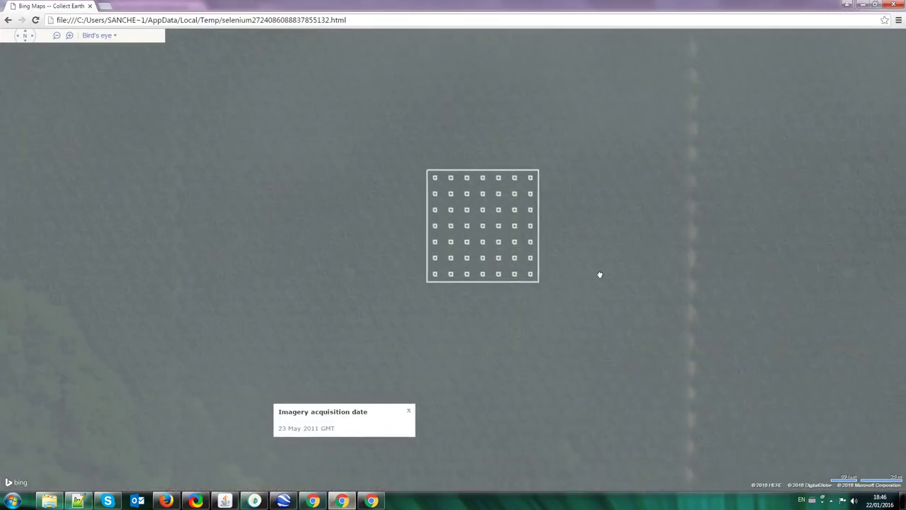
pyautogui.scroll(-1, 513, 243)
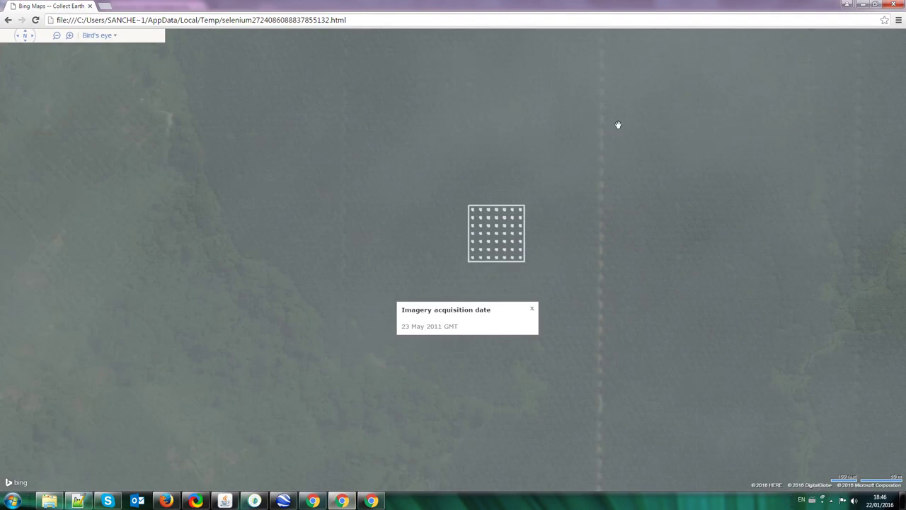
# Choose Other agriculture as Land Use Sub-Division, keeping Previous Land Use Subdivision at N/A.
pyautogui.click(865, 5)
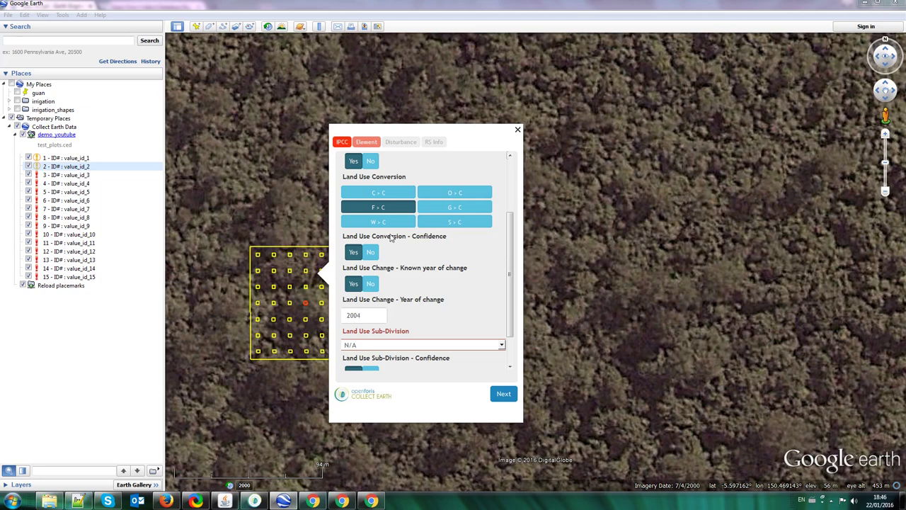
pyautogui.scroll(1, 425, 257)
pyautogui.scroll(-1, 434, 304)
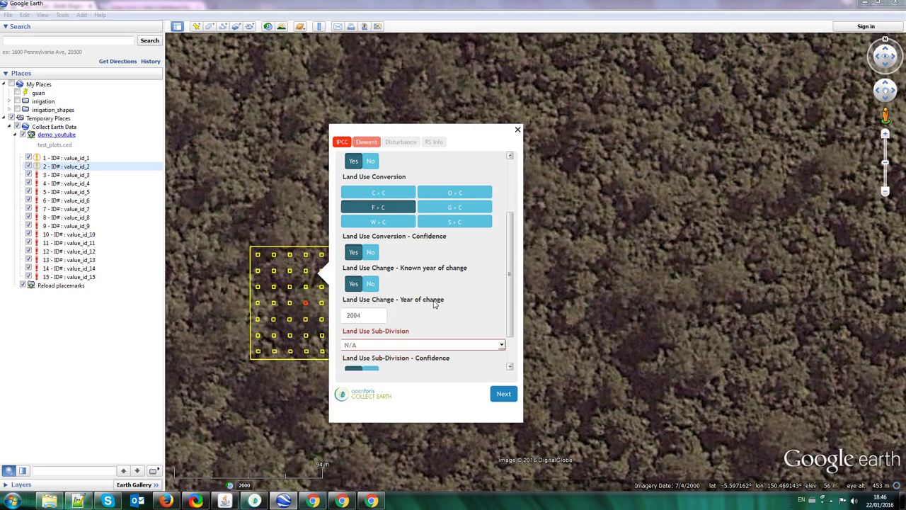
pyautogui.click(427, 346)
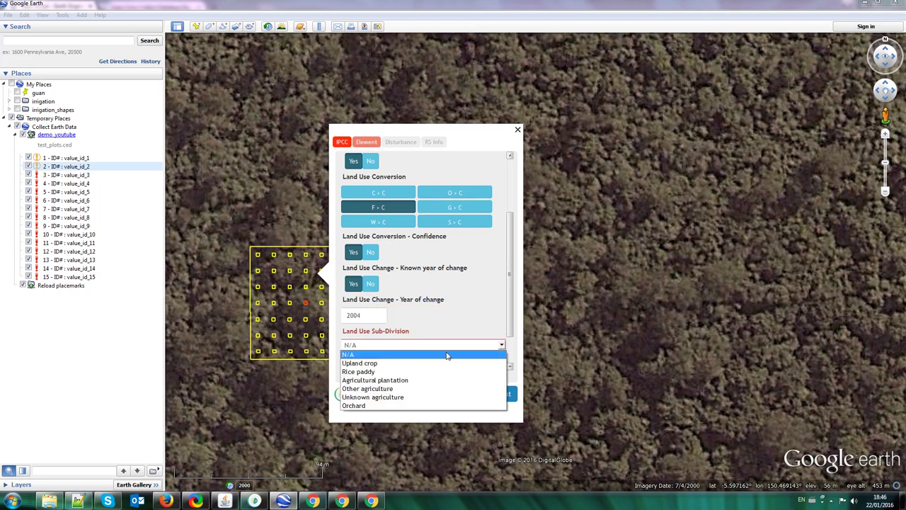
pyautogui.click(378, 388)
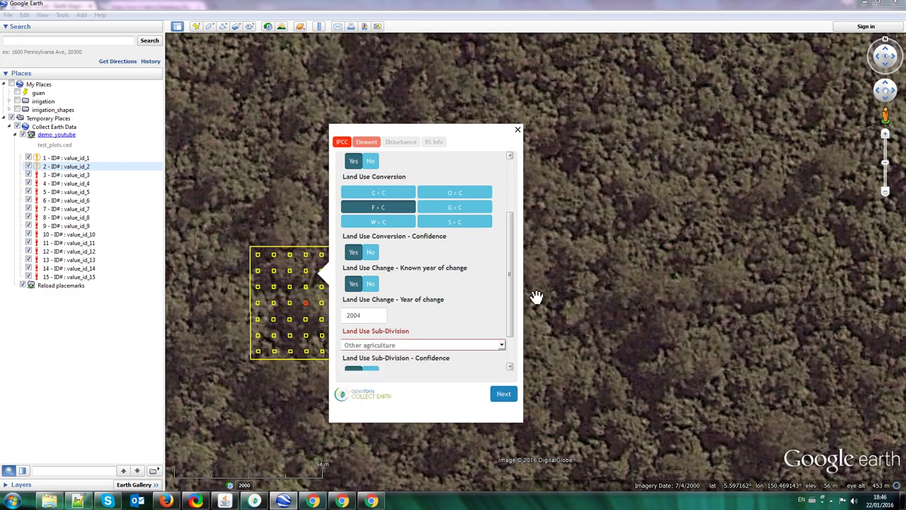
pyautogui.scroll(-1, 492, 287)
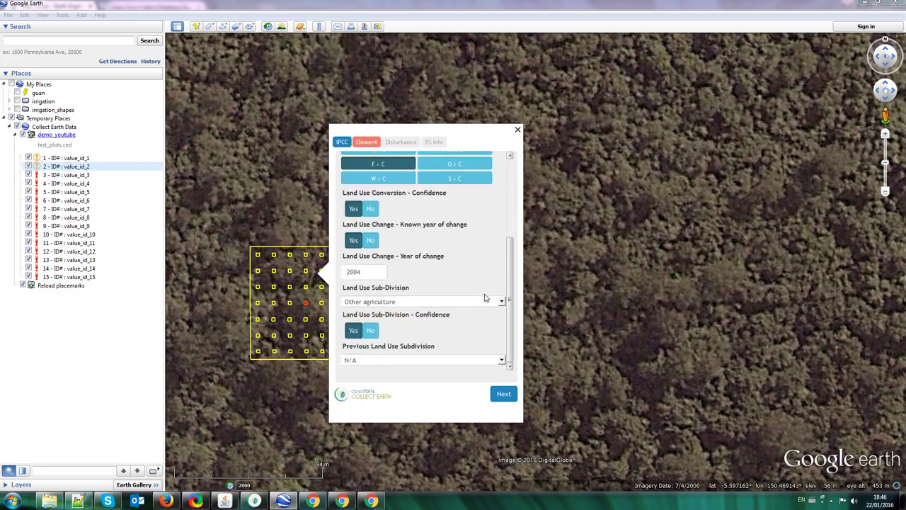
pyautogui.click(414, 361)
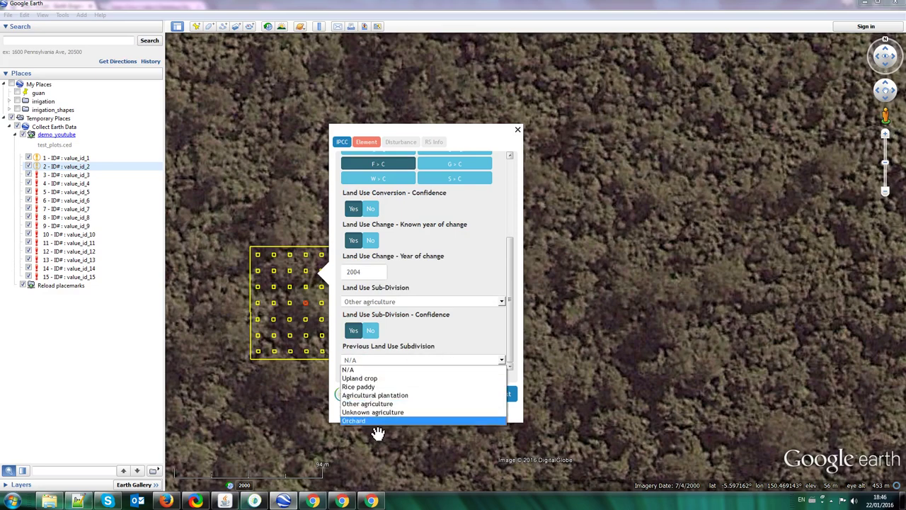
pyautogui.click(459, 359)
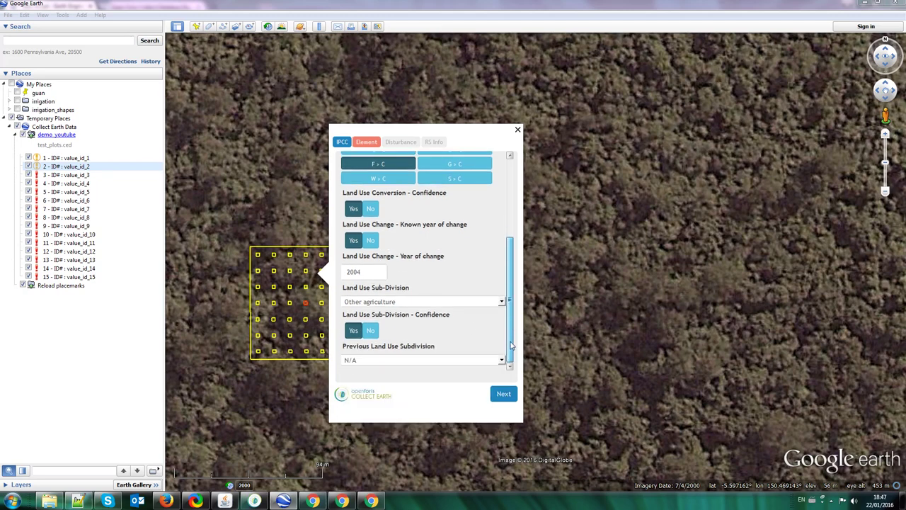
pyautogui.scroll(3, 516, 249)
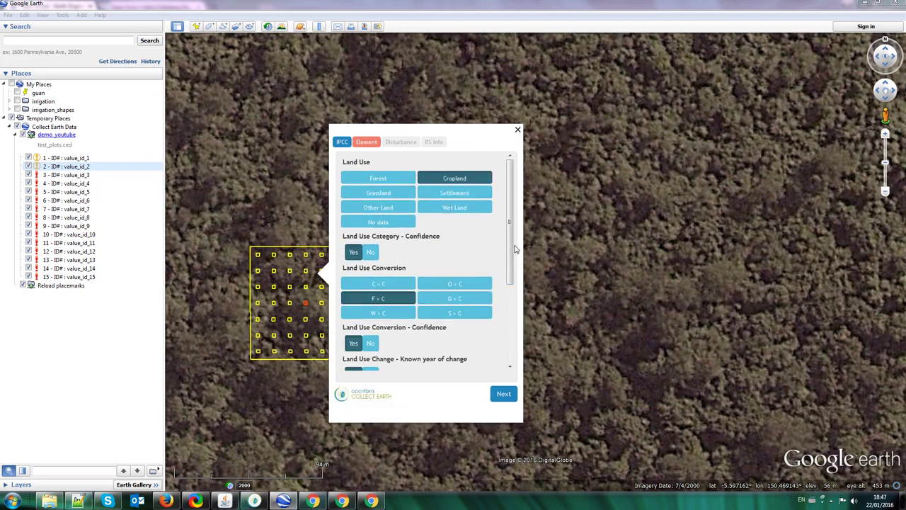
# On the Element page, set Crops to 90 - 100%, answer No to over thirty trees, enter tree count.
pyautogui.click(367, 142)
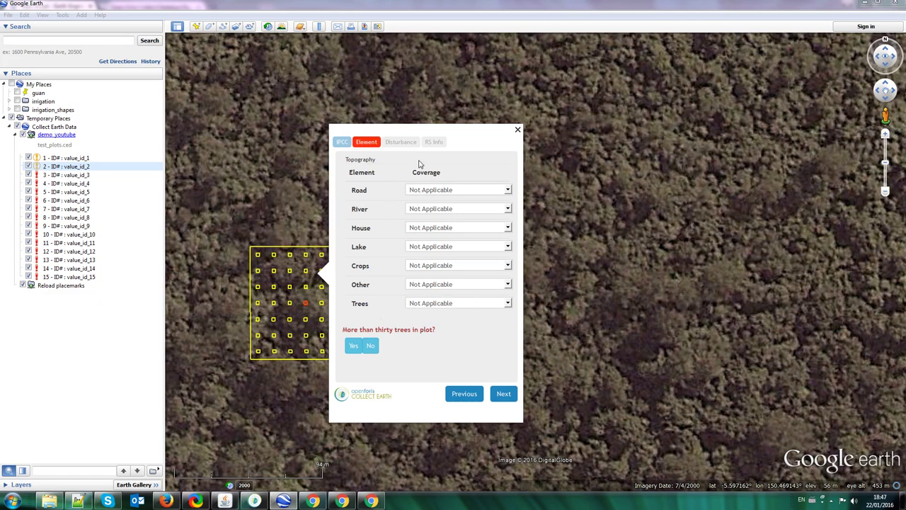
pyautogui.click(365, 502)
pyautogui.click(342, 501)
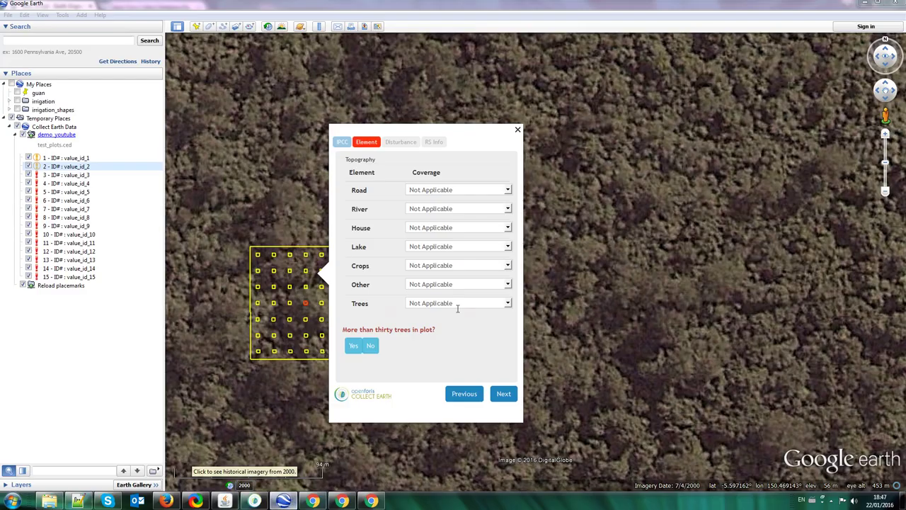
pyautogui.click(427, 265)
pyautogui.click(456, 363)
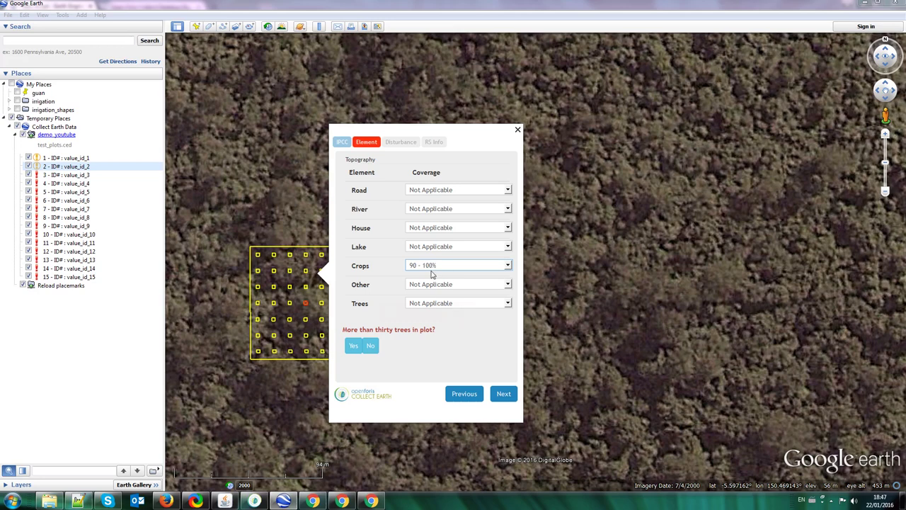
pyautogui.click(370, 345)
pyautogui.scroll(-1, 376, 358)
pyautogui.click(384, 359)
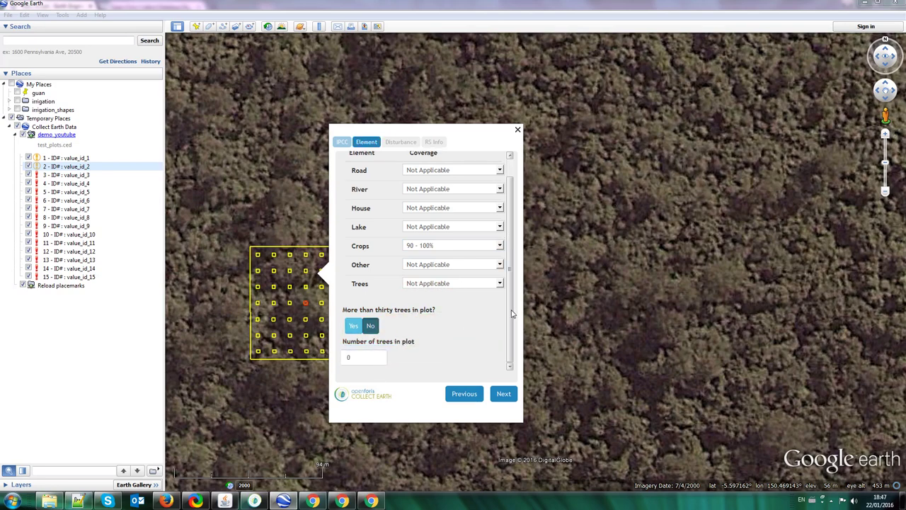
# Select Logging on the Disturbance page, then continue to the RS Info page.
pyautogui.click(503, 393)
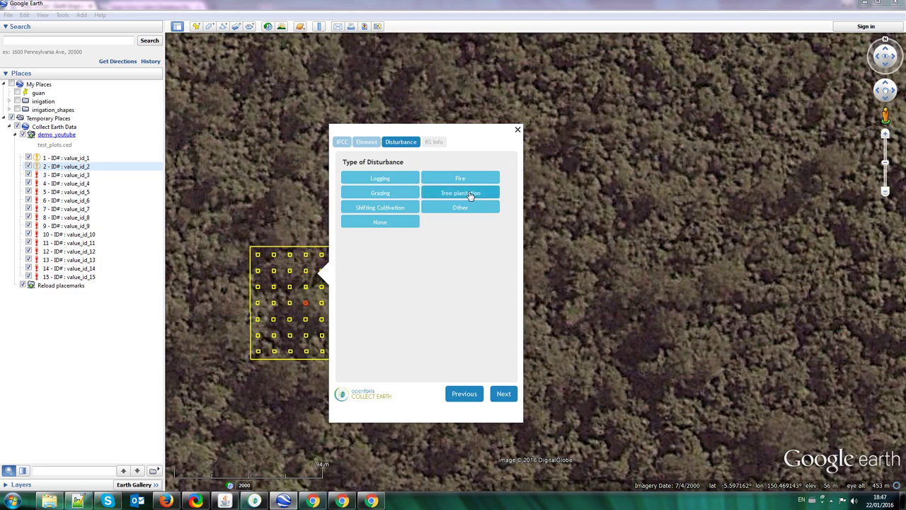
pyautogui.click(379, 180)
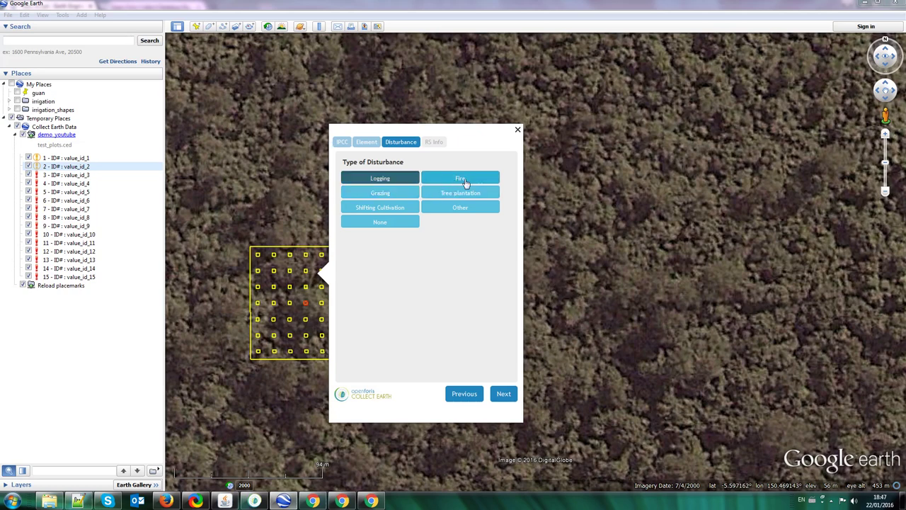
pyautogui.click(403, 183)
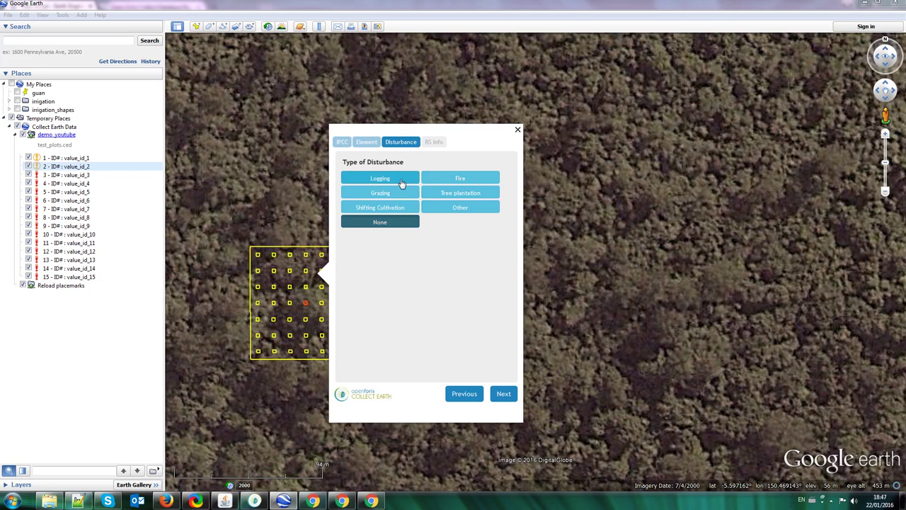
pyautogui.click(388, 183)
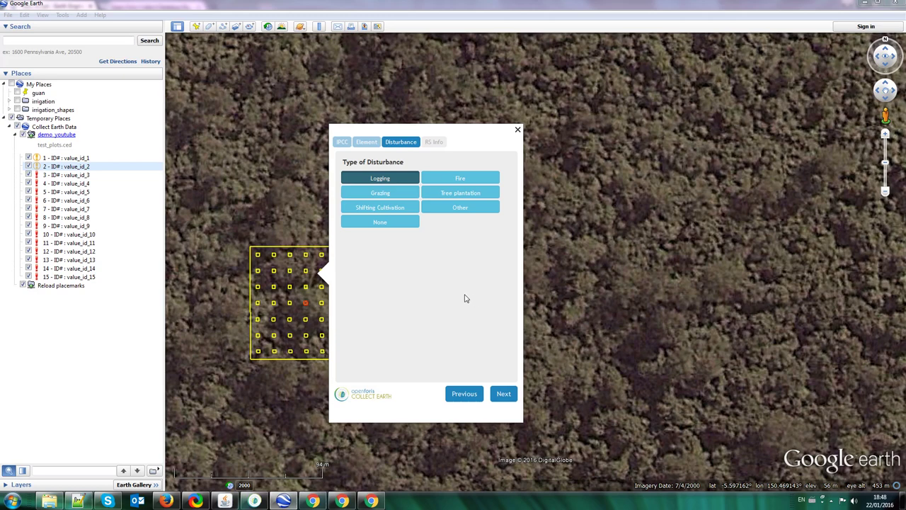
pyautogui.click(503, 396)
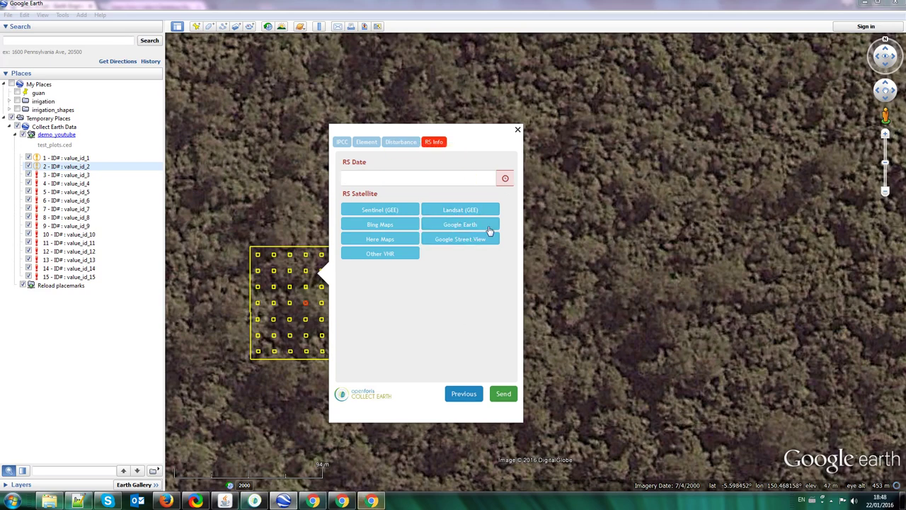
# Set the Landsat 8 composite year to 2016 and save, then hide the Landsat 7 layer.
pyautogui.click(375, 501)
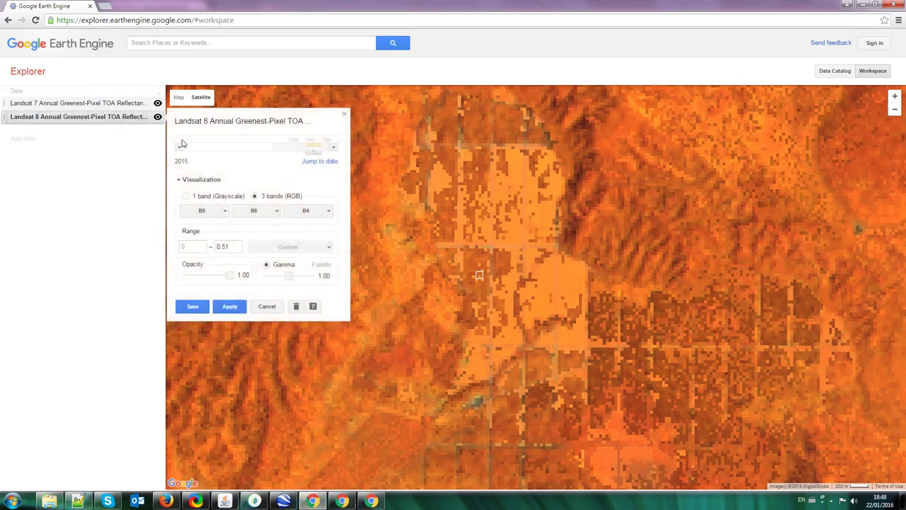
pyautogui.click(333, 146)
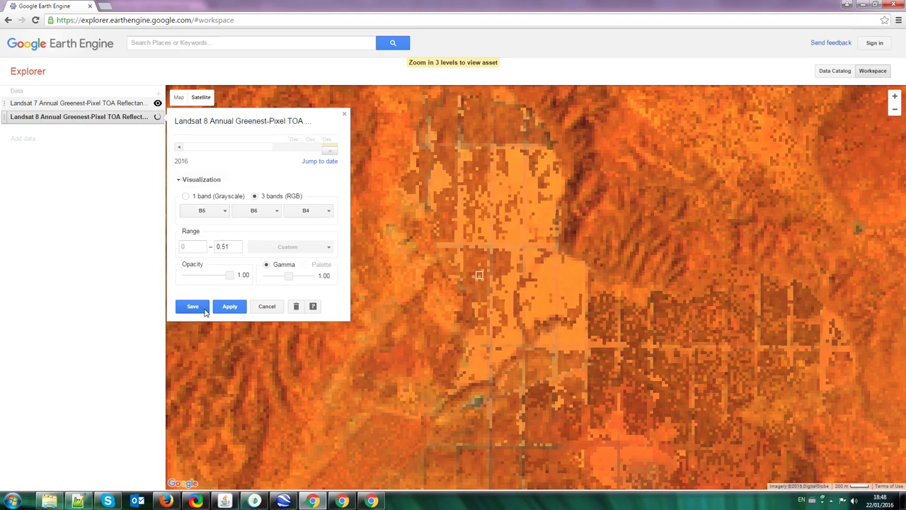
pyautogui.click(203, 306)
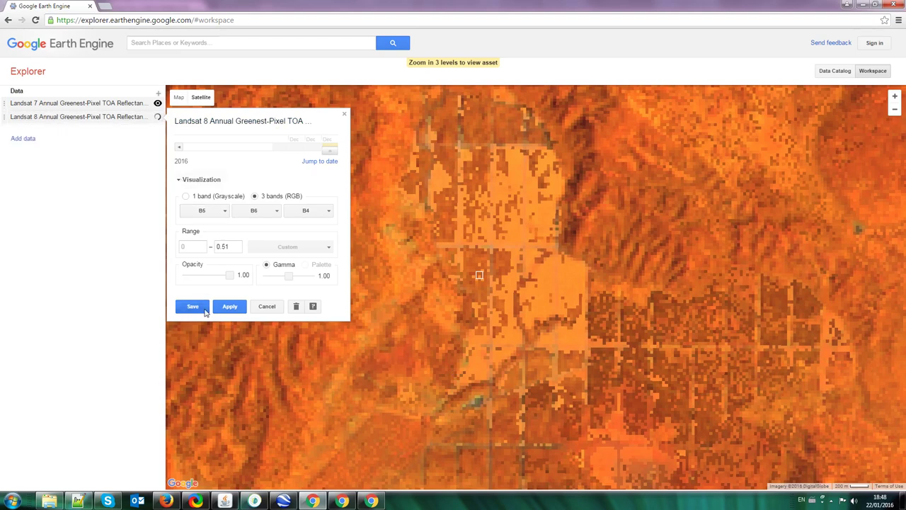
pyautogui.click(157, 104)
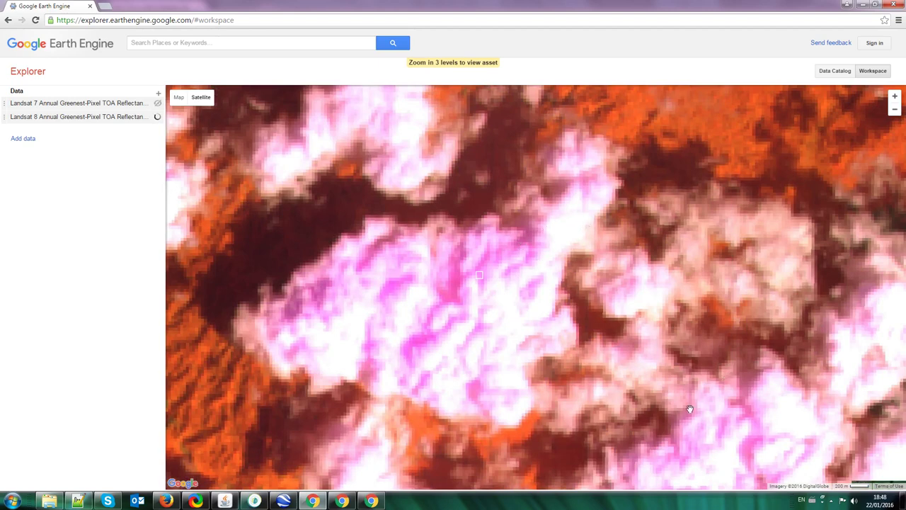
pyautogui.click(129, 119)
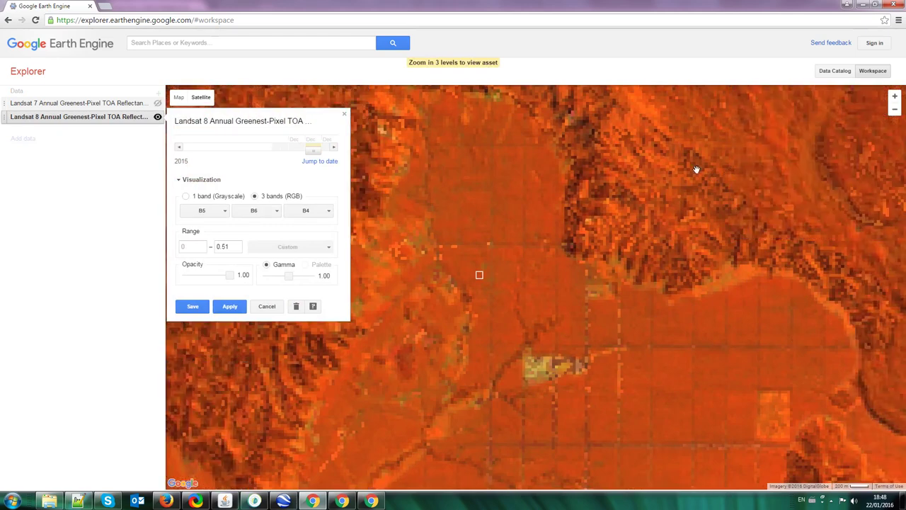
# Save plot 2's form with RS Date 12/31/2015 and Landsat (GEE) imagery, dismissing the saved confirmation.
pyautogui.click(863, 4)
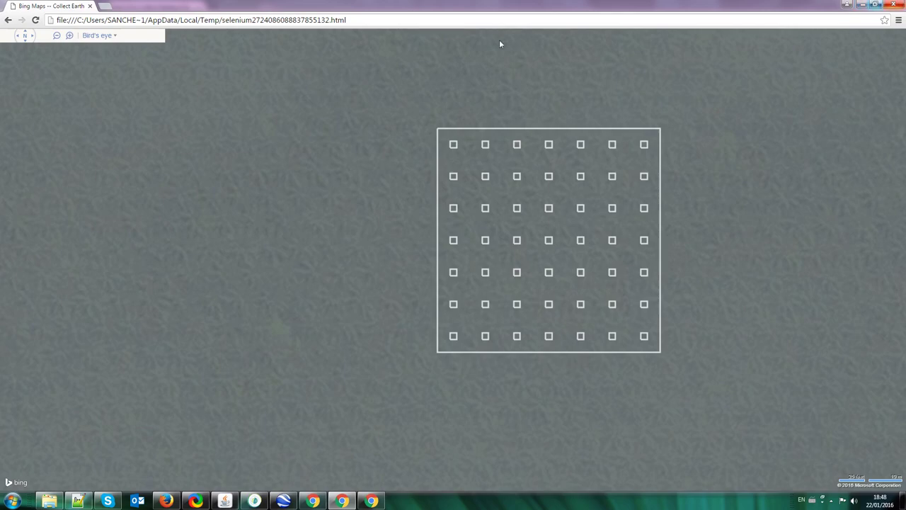
pyautogui.click(287, 501)
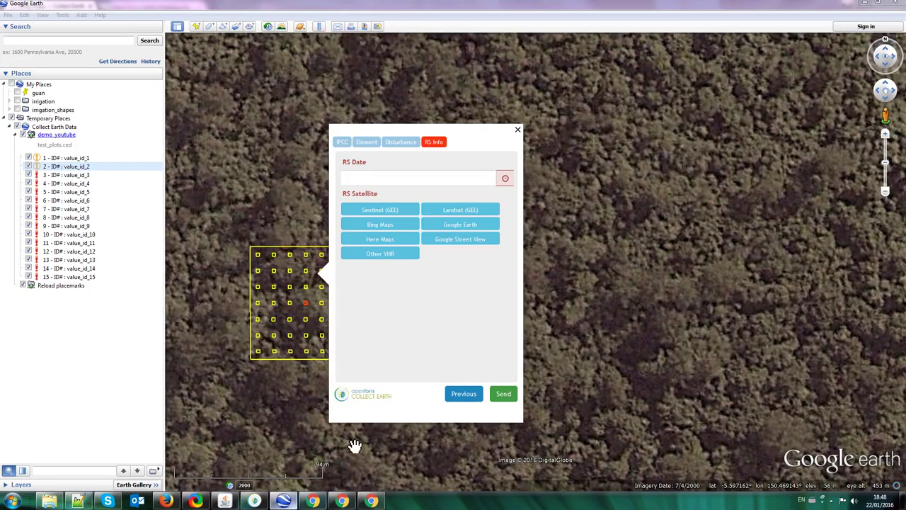
pyautogui.click(409, 178)
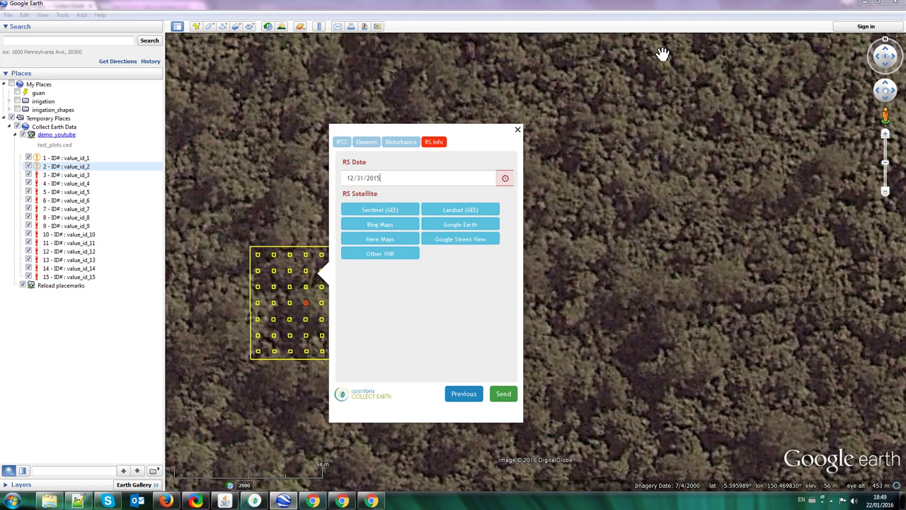
pyautogui.click(487, 211)
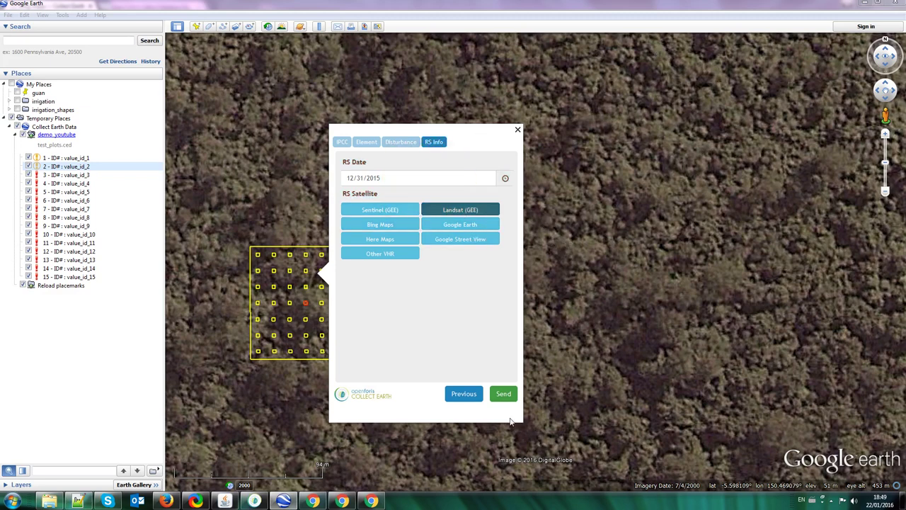
pyautogui.click(504, 396)
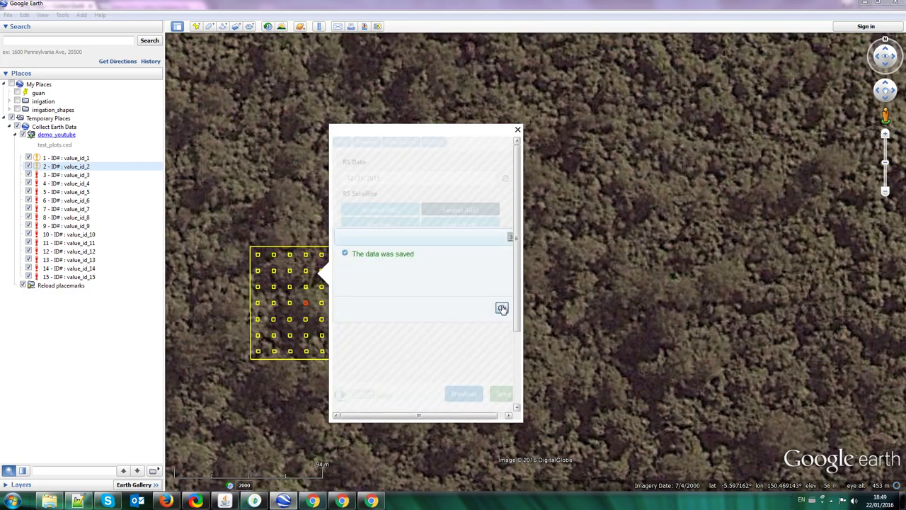
pyautogui.click(502, 308)
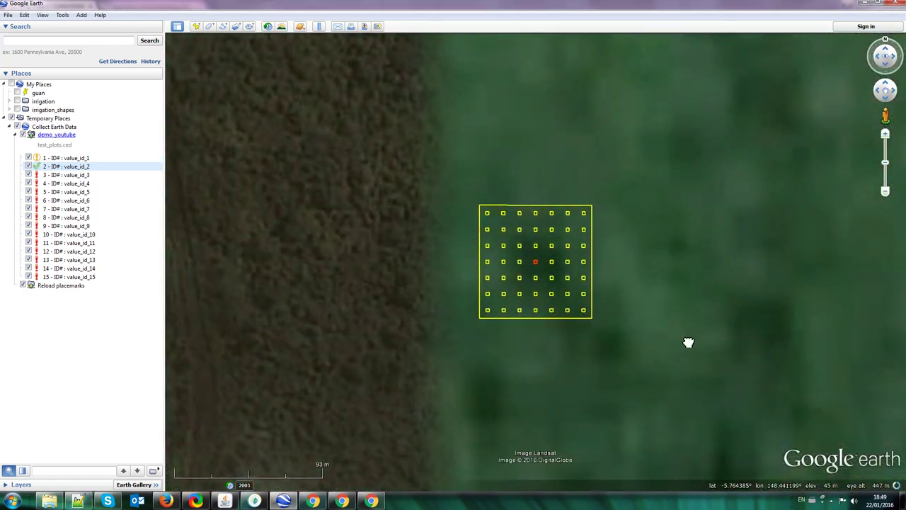
# Compare the plot in the Bing Maps and Earth Engine views, then return to Google Earth.
pyautogui.moveTo(587, 376); pyautogui.dragTo(484, 415)
pyautogui.moveTo(373, 502)
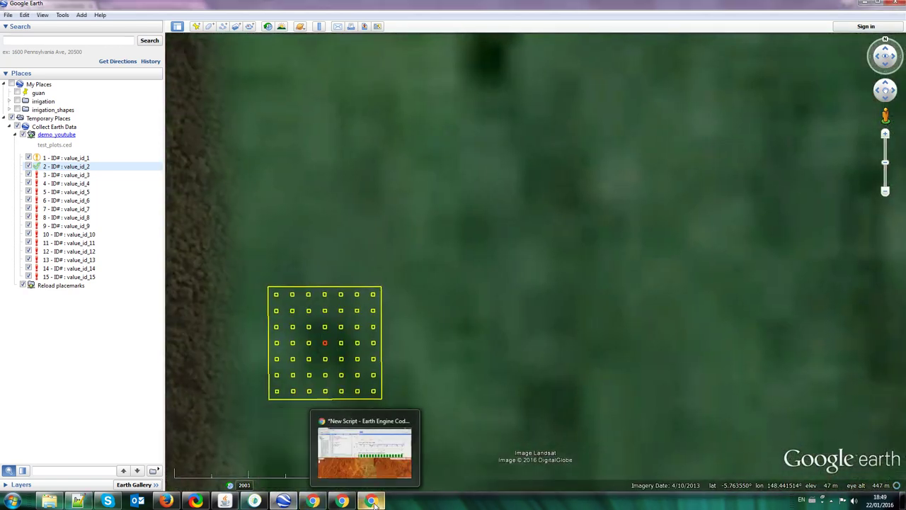
pyautogui.click(342, 501)
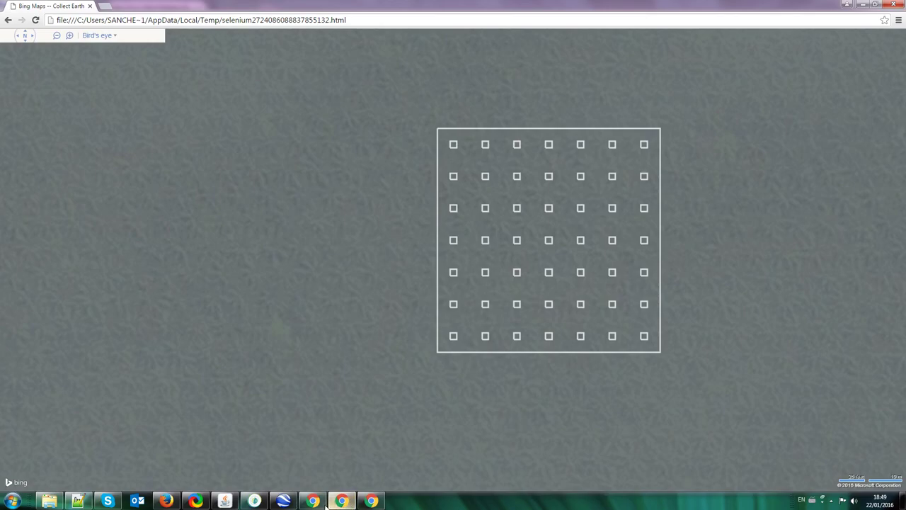
pyautogui.click(313, 501)
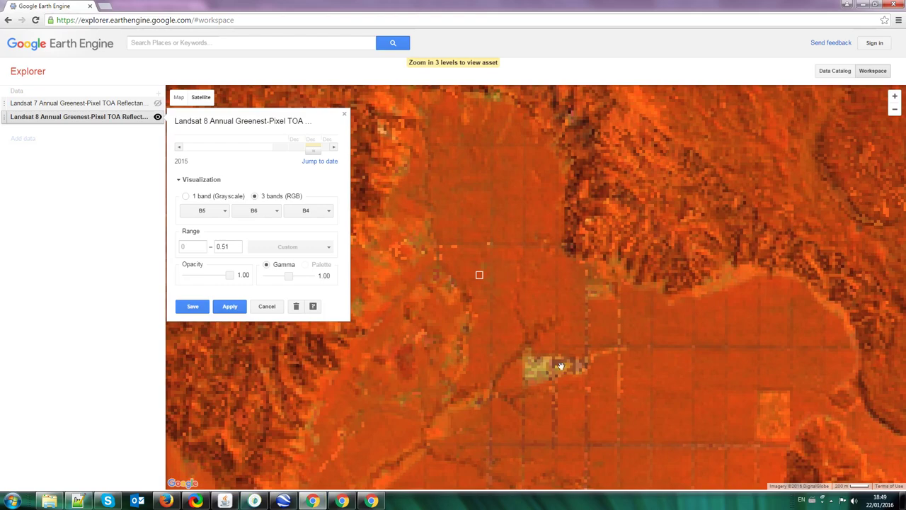
pyautogui.click(342, 501)
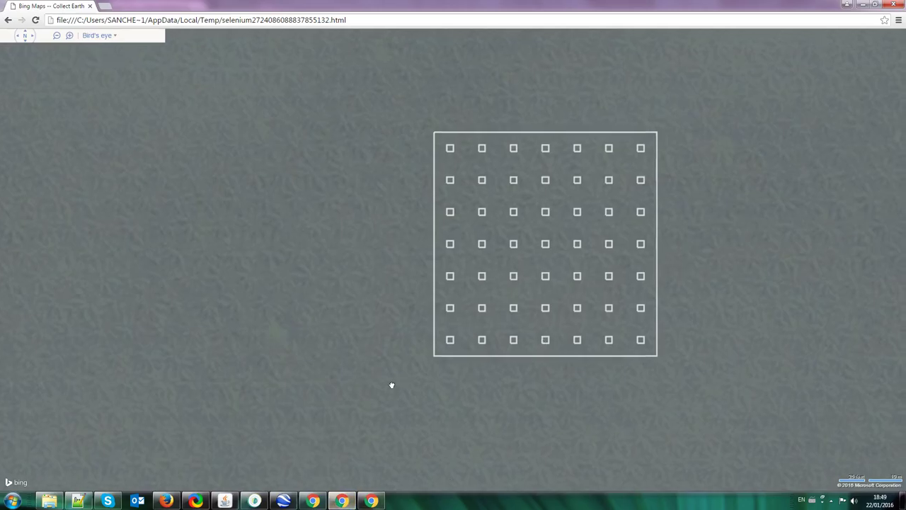
pyautogui.click(283, 501)
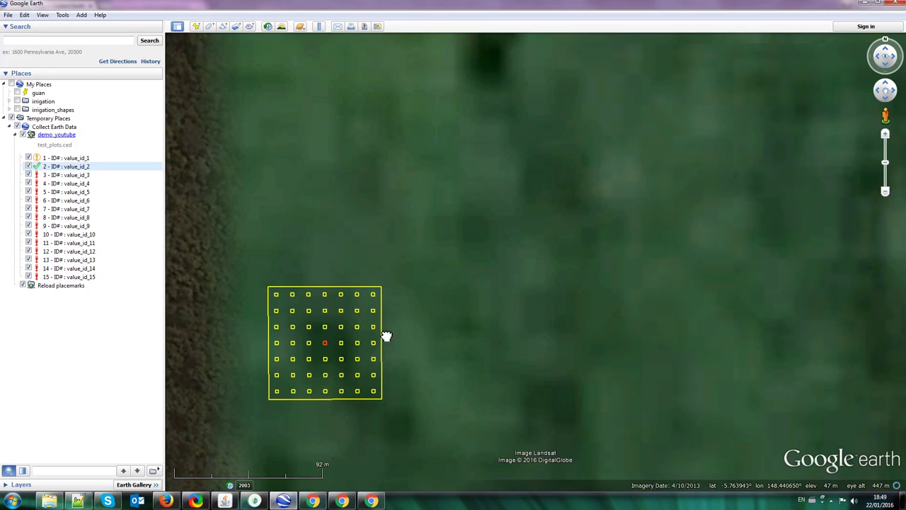
pyautogui.scroll(3, 383, 336)
pyautogui.scroll(-3, 410, 342)
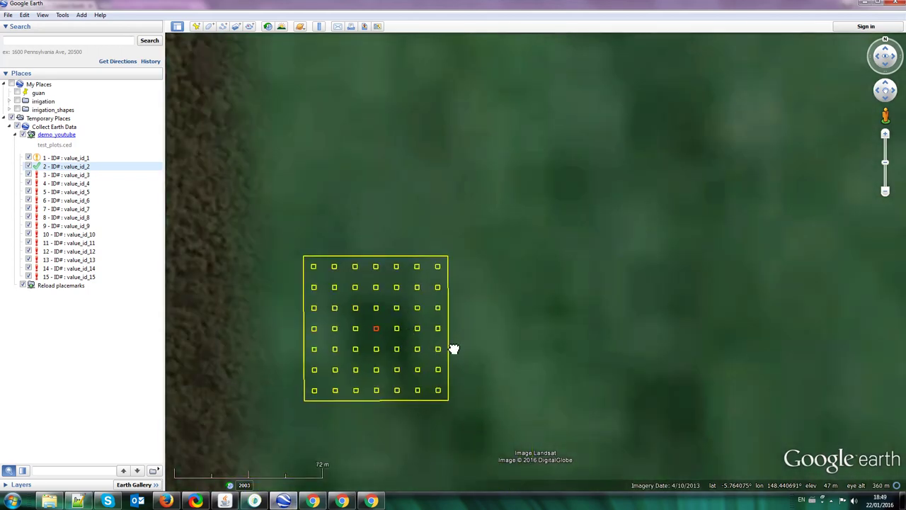
# Fly to plot 2 and reopen its form, which reports the data is already filled, then close it.
pyautogui.doubleClick(83, 167)
pyautogui.moveTo(550, 298); pyautogui.dragTo(401, 350)
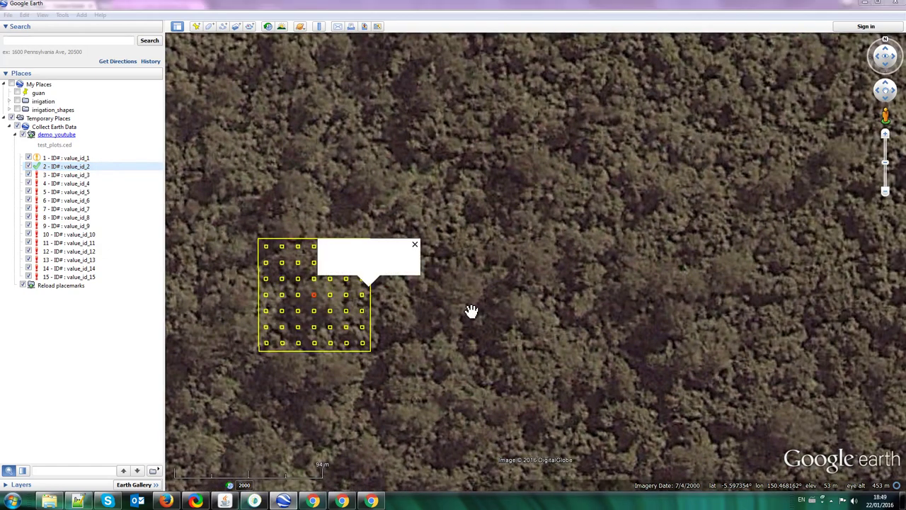
pyautogui.click(377, 303)
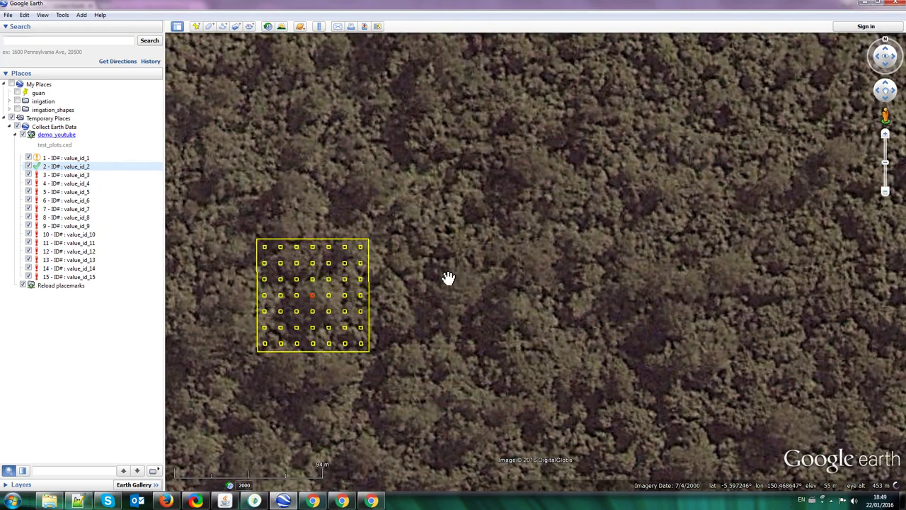
pyautogui.click(365, 289)
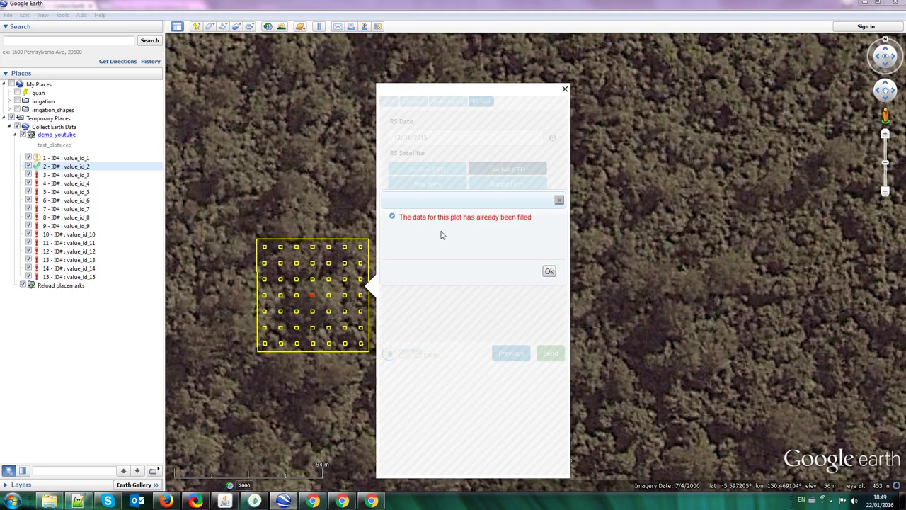
pyautogui.click(549, 271)
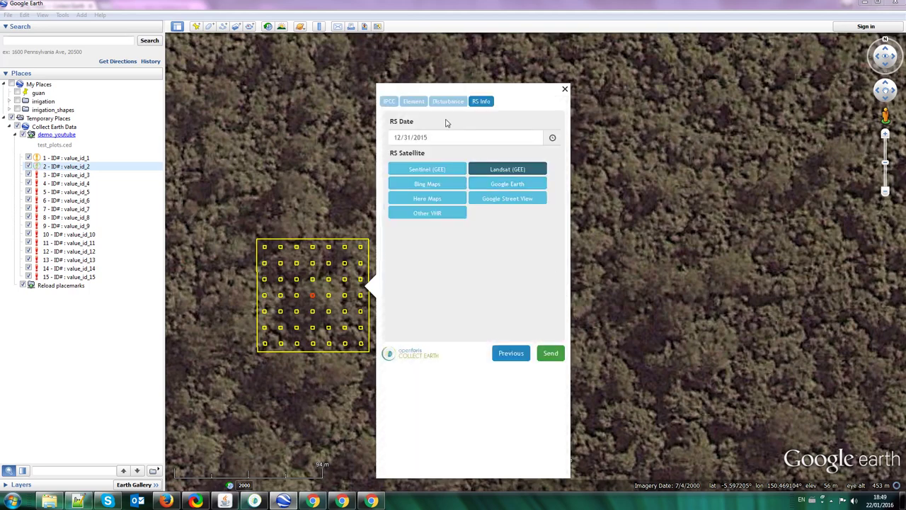
pyautogui.click(375, 106)
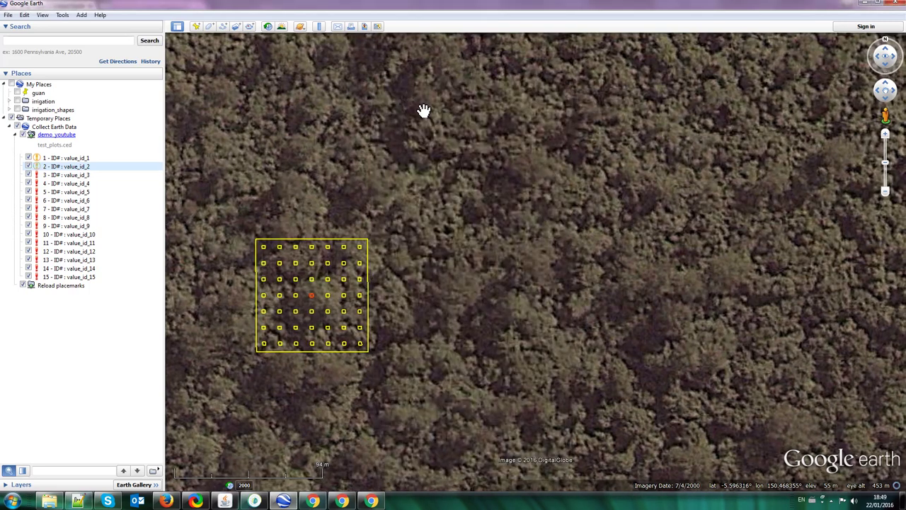
# Open plot 2's IPCC page and expand Previous Land Use Subdivision, which lists only agriculture classes.
pyautogui.click(366, 279)
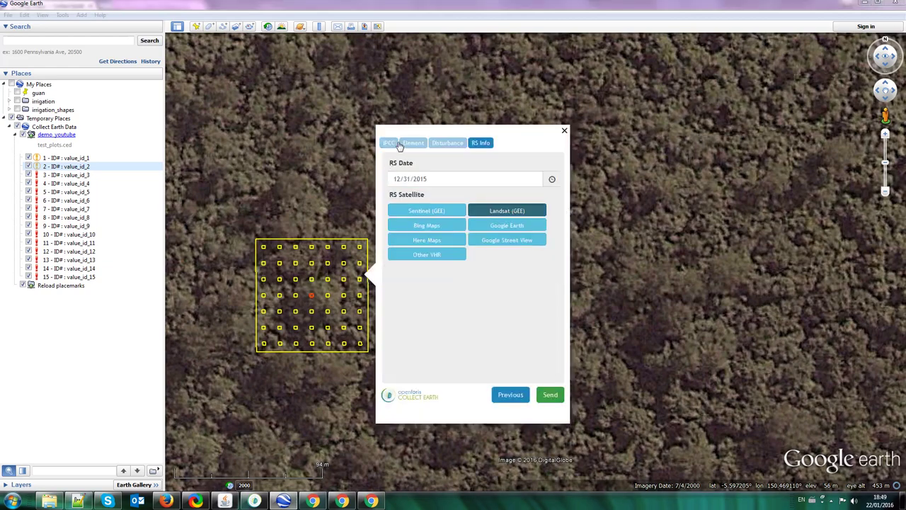
pyautogui.click(394, 143)
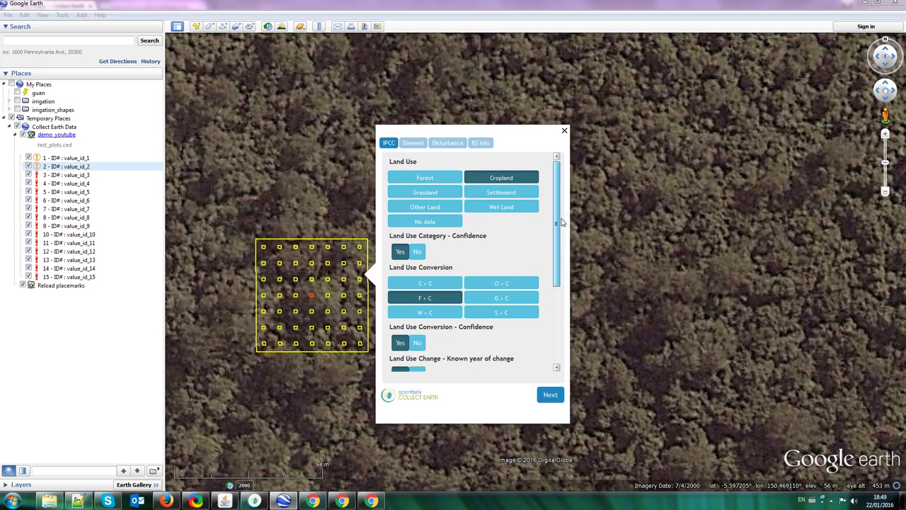
pyautogui.moveTo(561, 223); pyautogui.dragTo(558, 326)
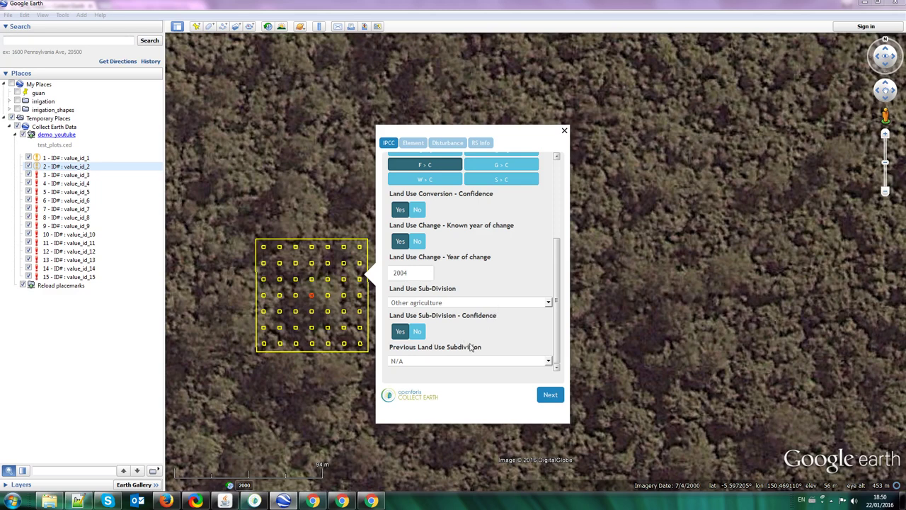
pyautogui.click(477, 365)
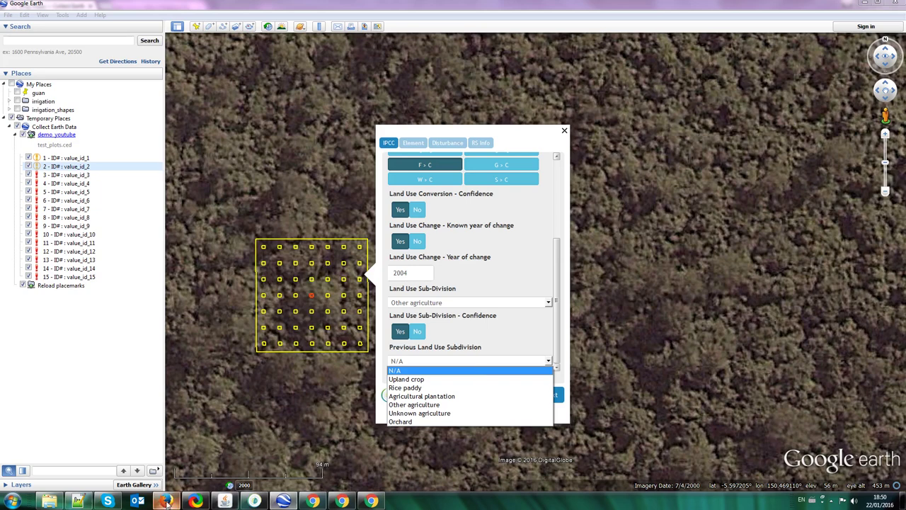
pyautogui.moveTo(165, 502)
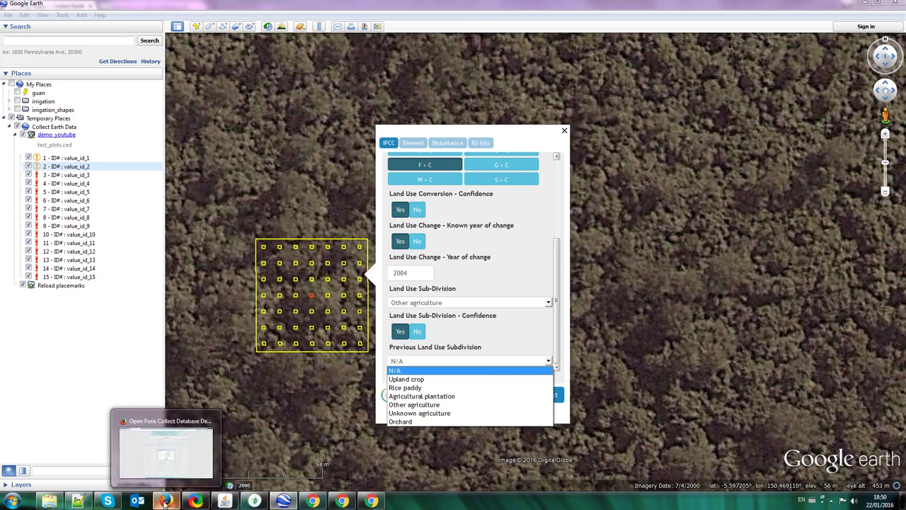
# Open the demo_youtube schema and inspect land_use_initial_subdivision's relevance condition under IPCC.
pyautogui.click(165, 502)
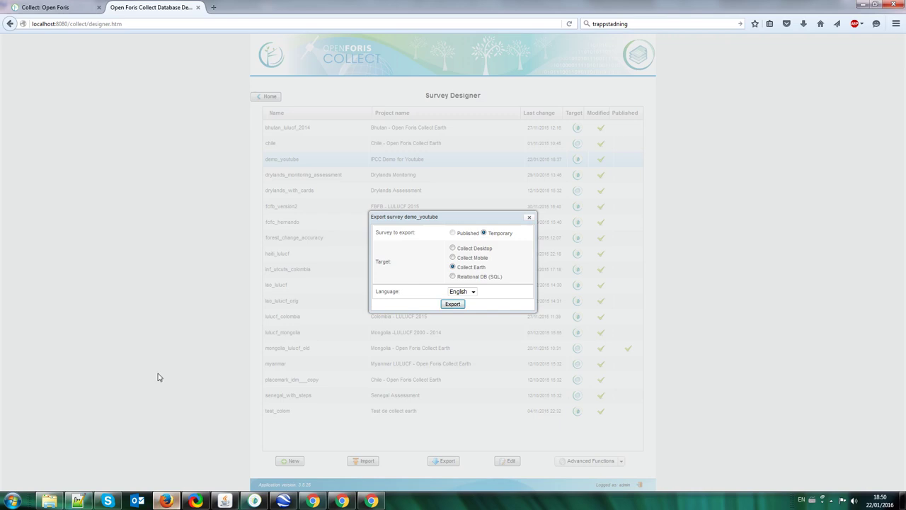
pyautogui.click(528, 217)
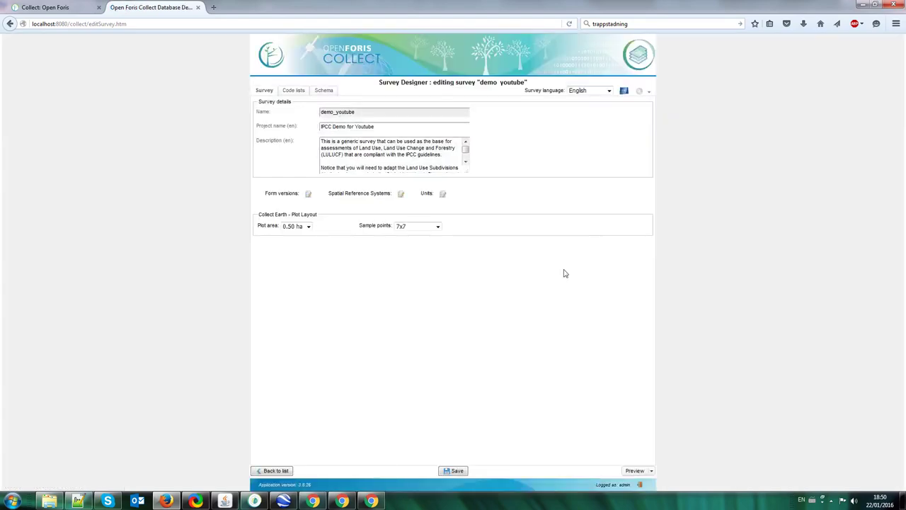
pyautogui.click(330, 90)
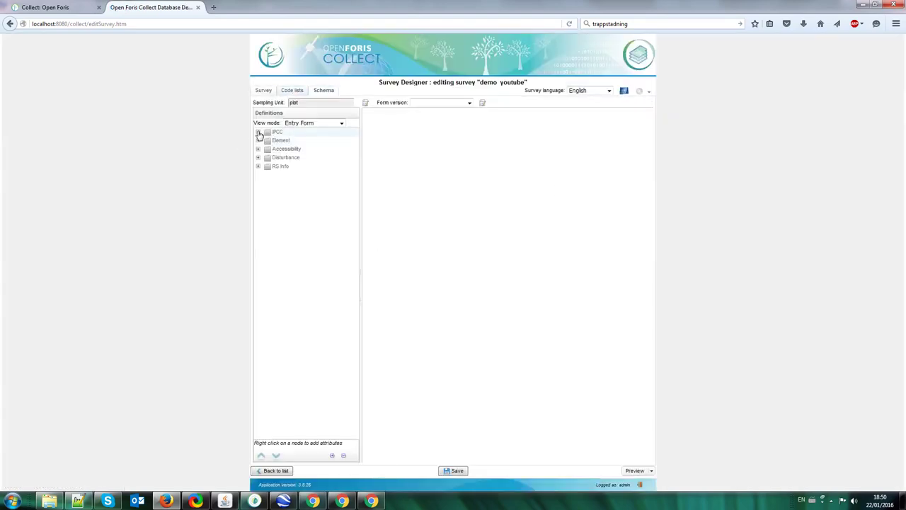
pyautogui.click(259, 132)
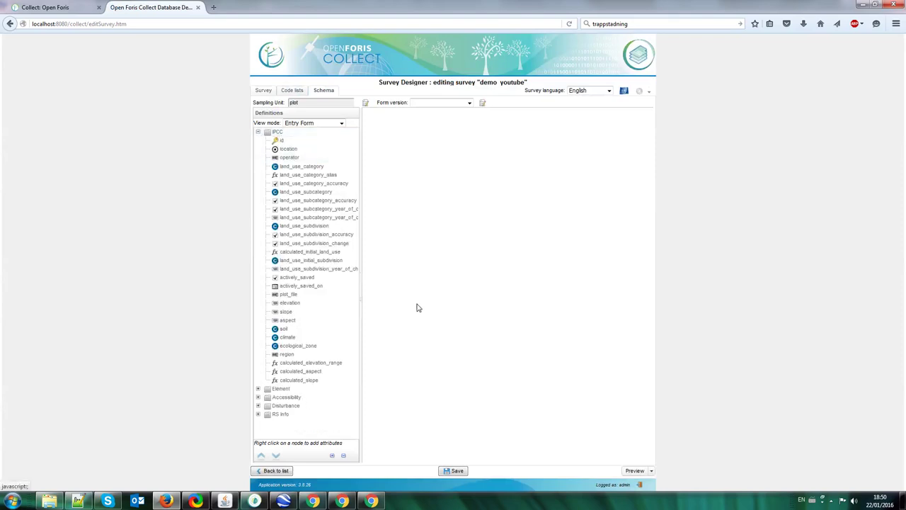
pyautogui.click(315, 261)
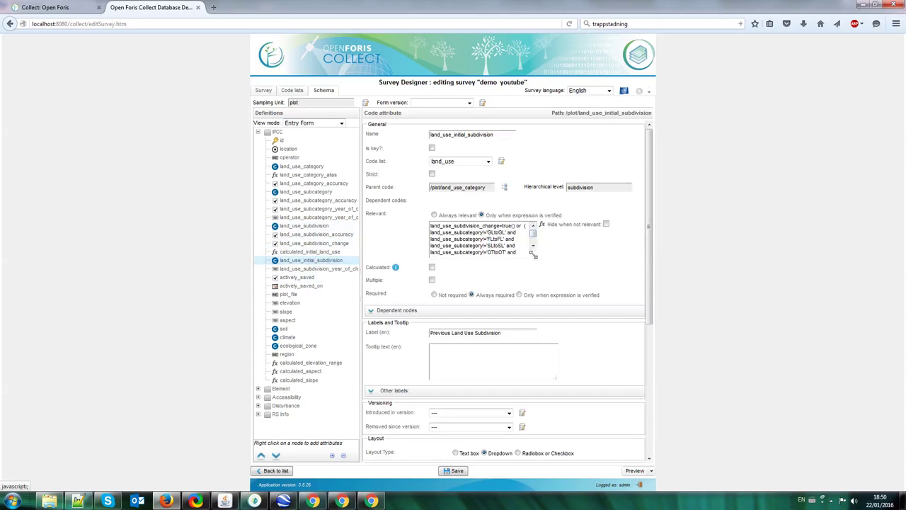
pyautogui.moveTo(576, 280)
pyautogui.mouseDown()
pyautogui.moveTo(597, 299)
pyautogui.moveTo(581, 284)
pyautogui.mouseUp()
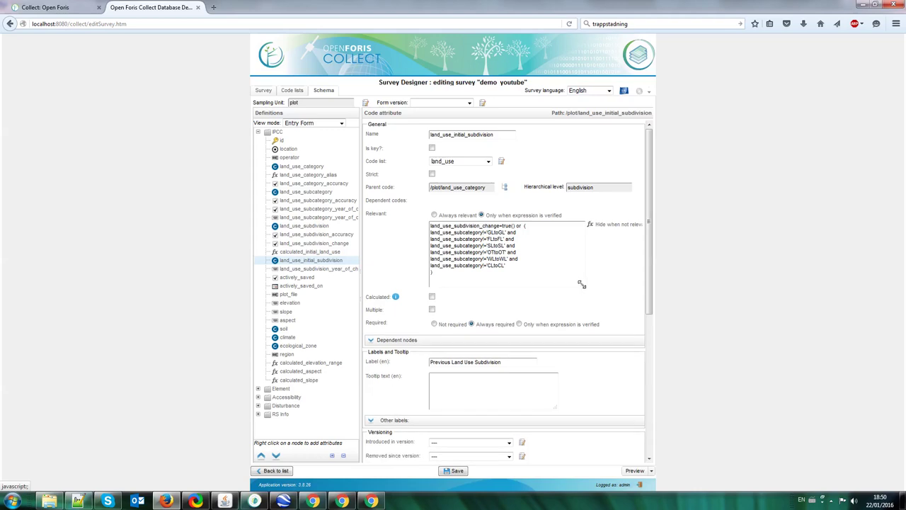
# Review calculated_initial_land_use's expressions deriving forest, cropland, grassland, settlement or otherland.
pyautogui.click(336, 254)
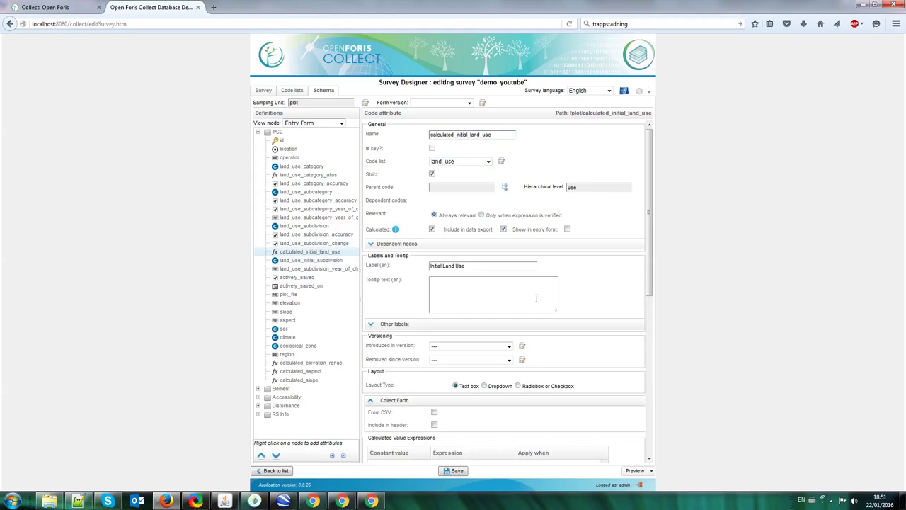
pyautogui.scroll(-3, 590, 293)
pyautogui.scroll(-5, 580, 344)
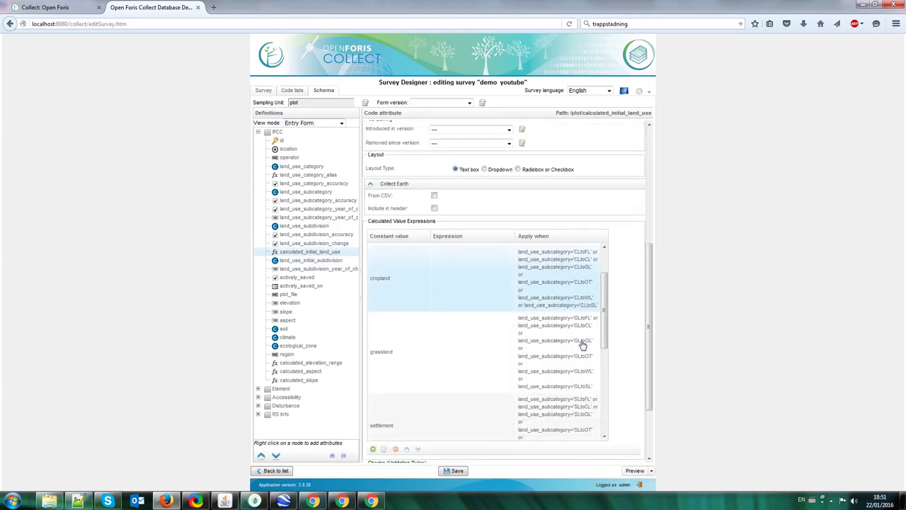
pyautogui.scroll(5, 581, 344)
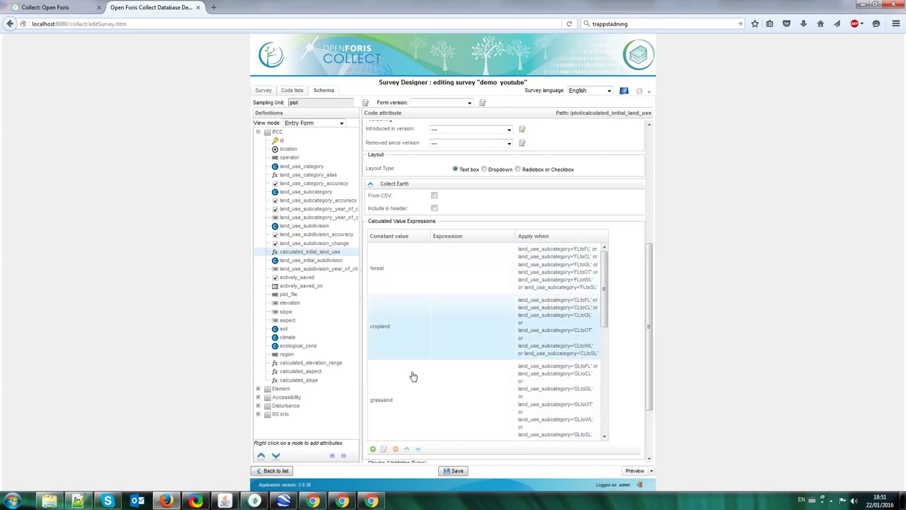
pyautogui.scroll(-2, 414, 382)
pyautogui.scroll(-2, 413, 390)
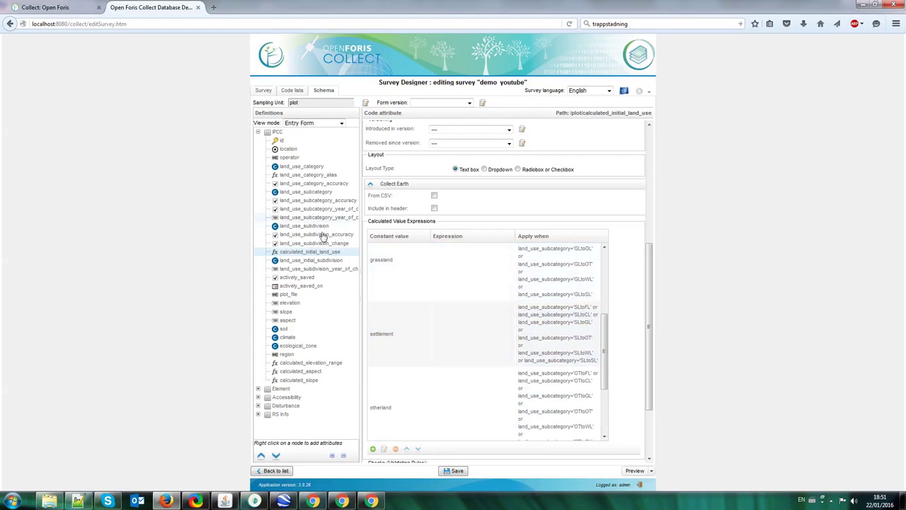
# Set land_use_initial_subdivision's parent code to /plot/calculated_initial_land_use.
pyautogui.click(328, 262)
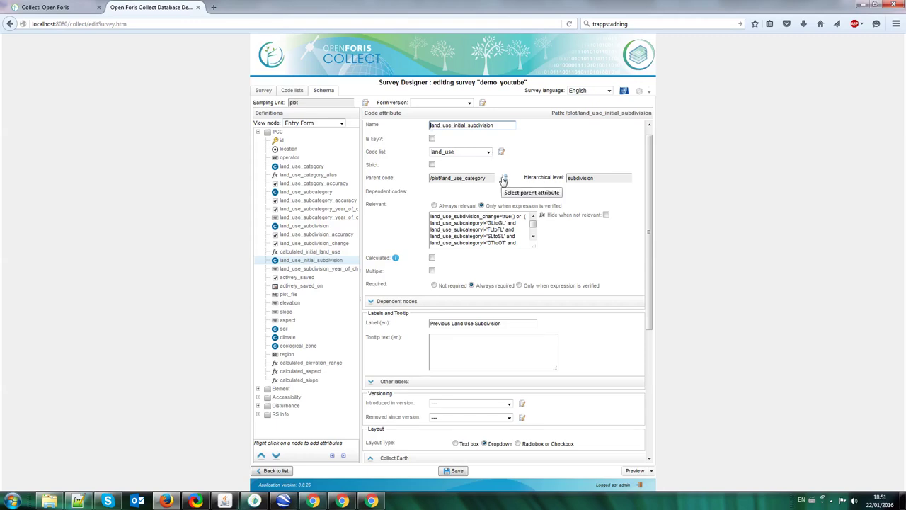
pyautogui.click(503, 180)
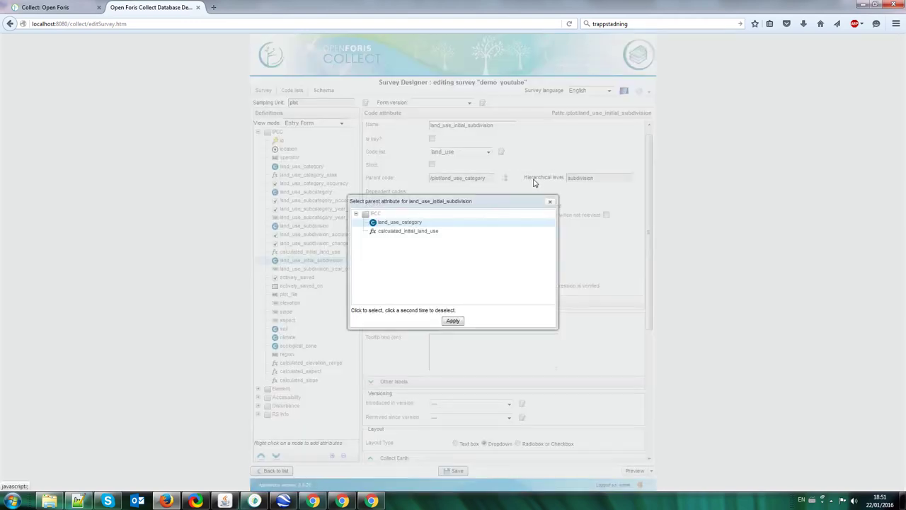
pyautogui.click(412, 234)
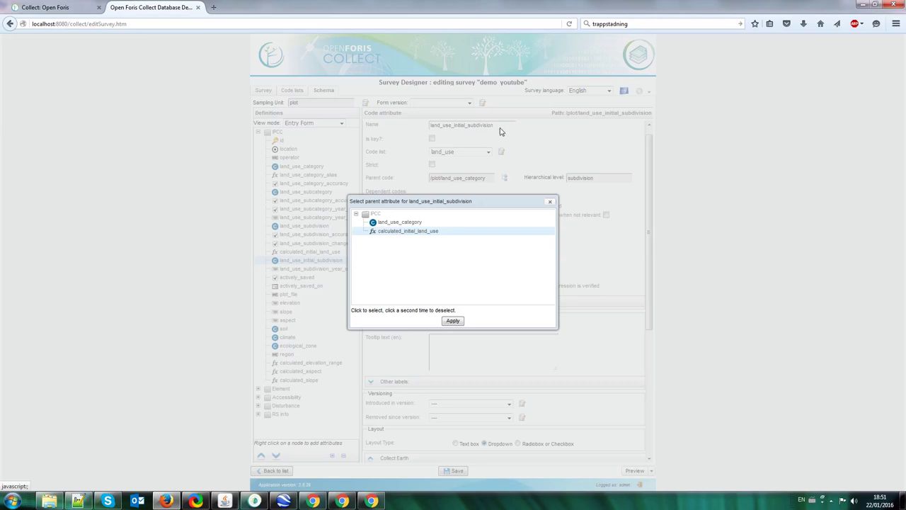
pyautogui.click(454, 322)
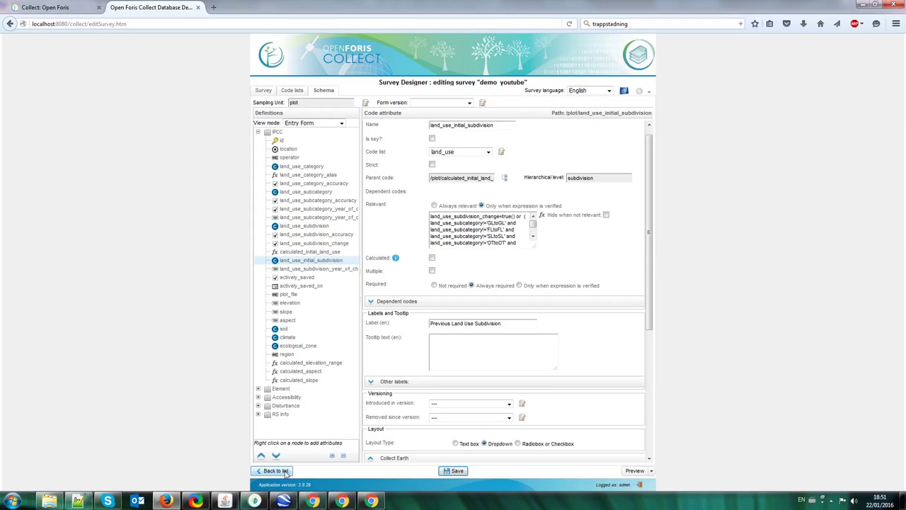
# Export demo_youtube for Collect Earth as a .cep file and open it from downloads.
pyautogui.click(284, 471)
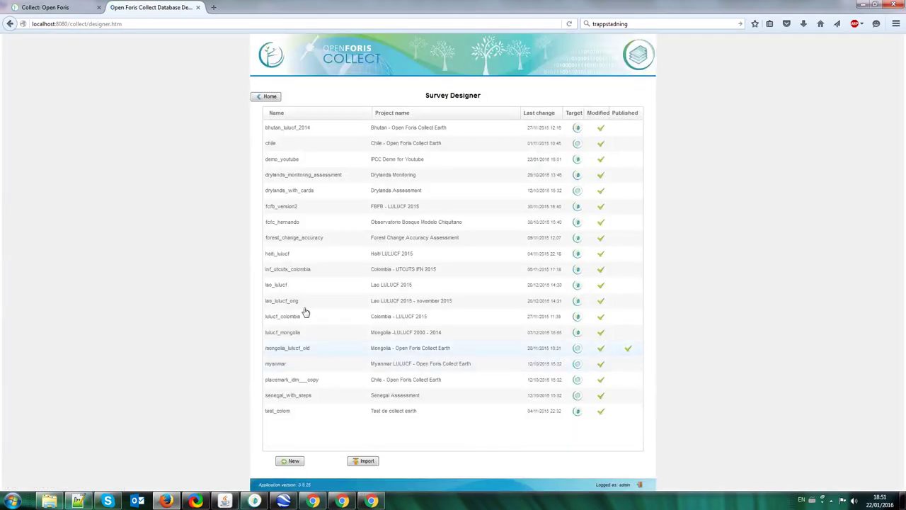
pyautogui.click(382, 160)
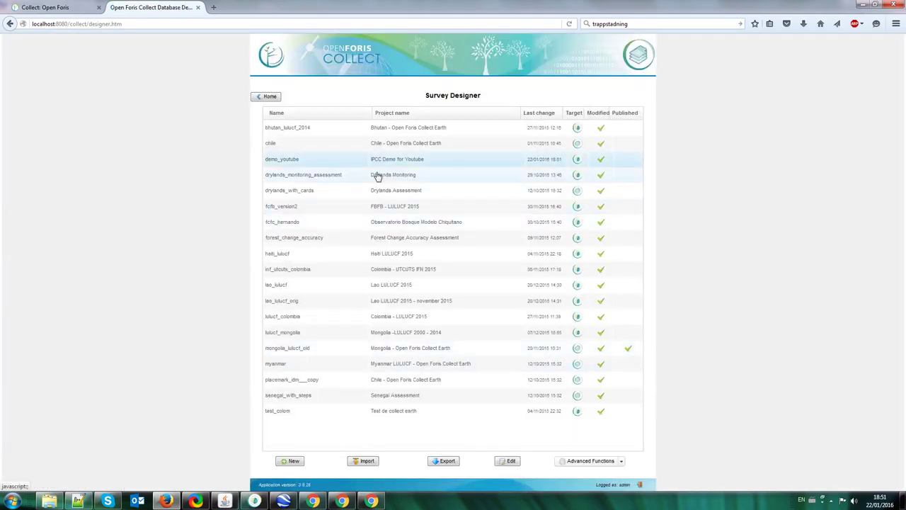
pyautogui.click(446, 461)
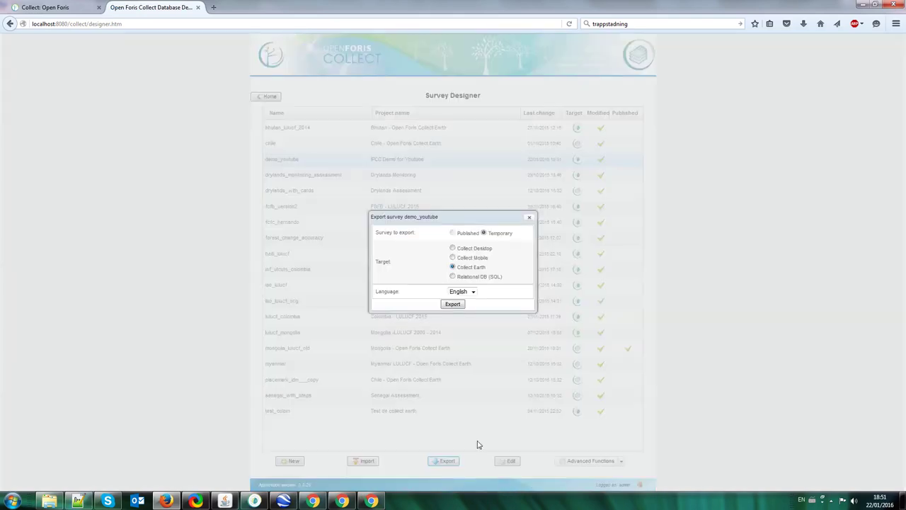
pyautogui.click(453, 305)
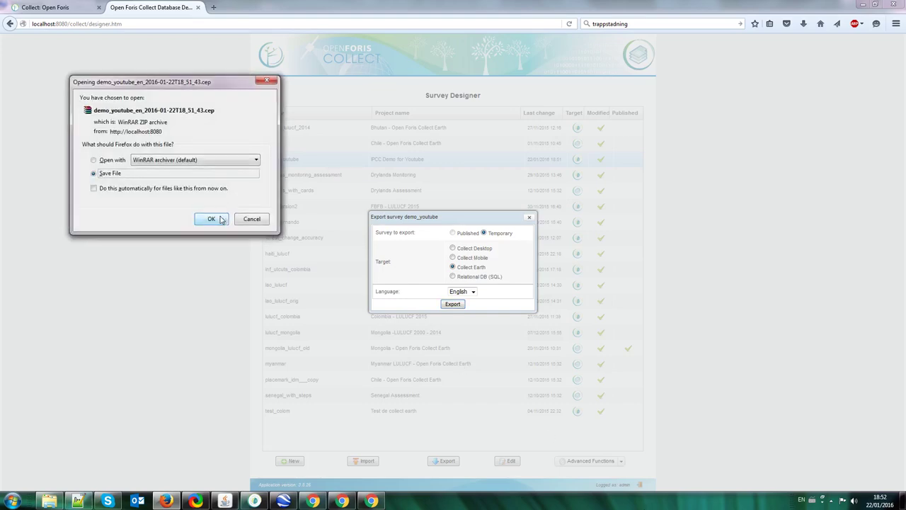
pyautogui.click(211, 219)
pyautogui.click(804, 26)
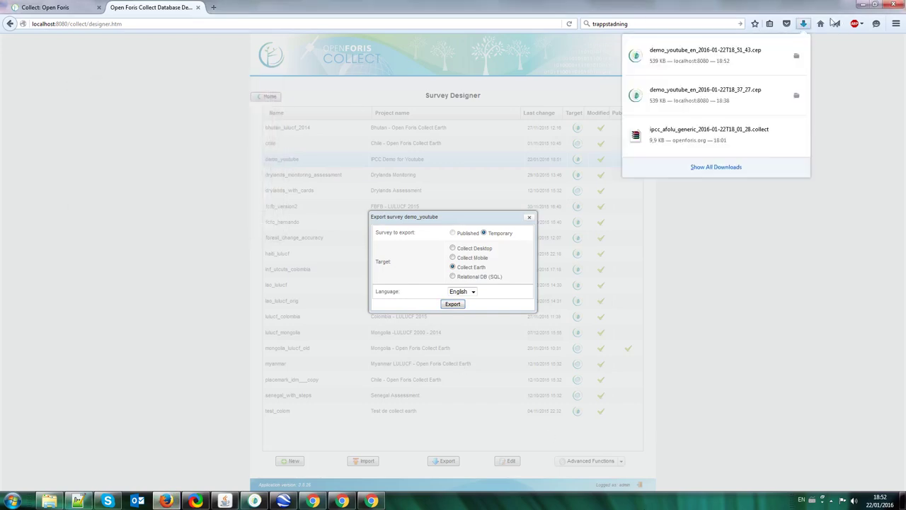
pyautogui.click(726, 42)
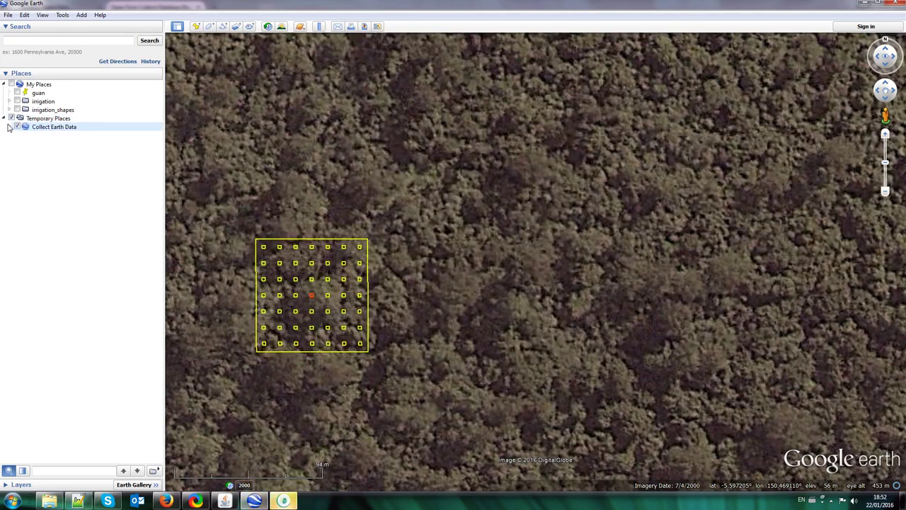
# On plot 2's form, set Previous Land Use Subdivision to Tropical forest.
pyautogui.doubleClick(71, 167)
pyautogui.moveTo(522, 296); pyautogui.dragTo(306, 308)
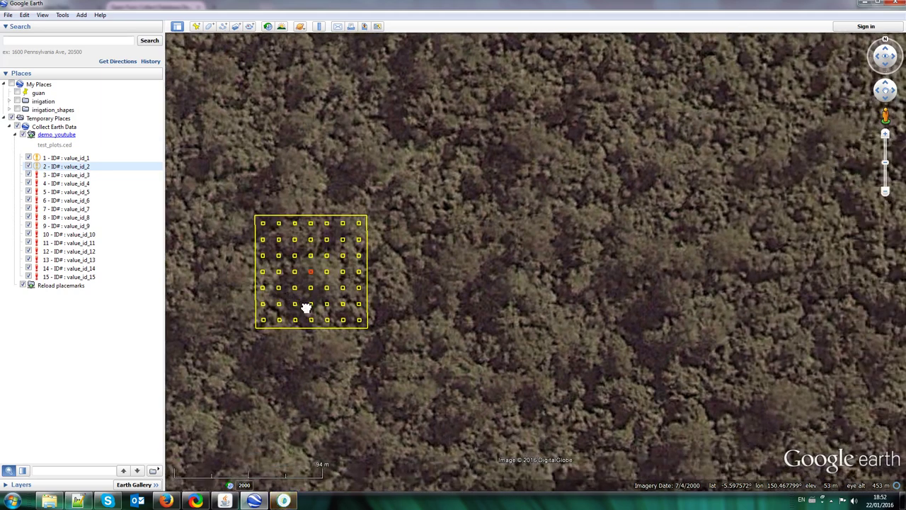
pyautogui.click(363, 269)
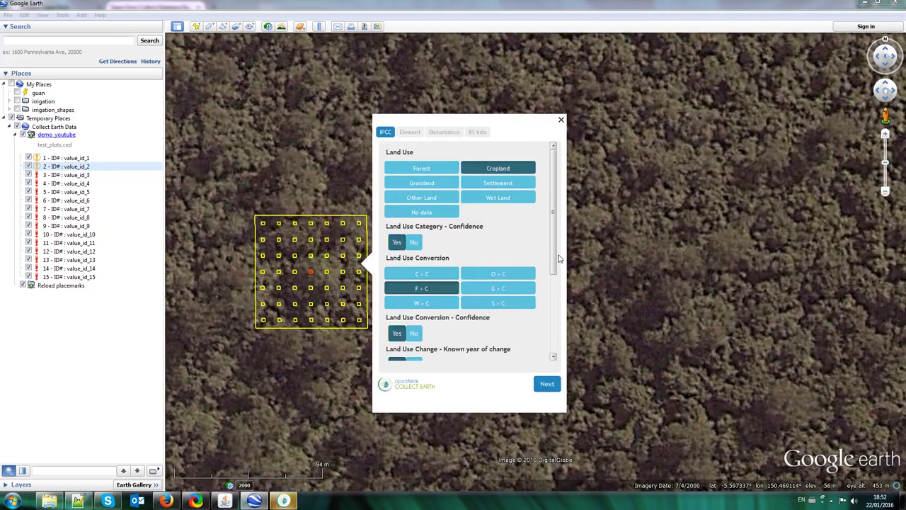
pyautogui.moveTo(550, 170); pyautogui.dragTo(561, 247)
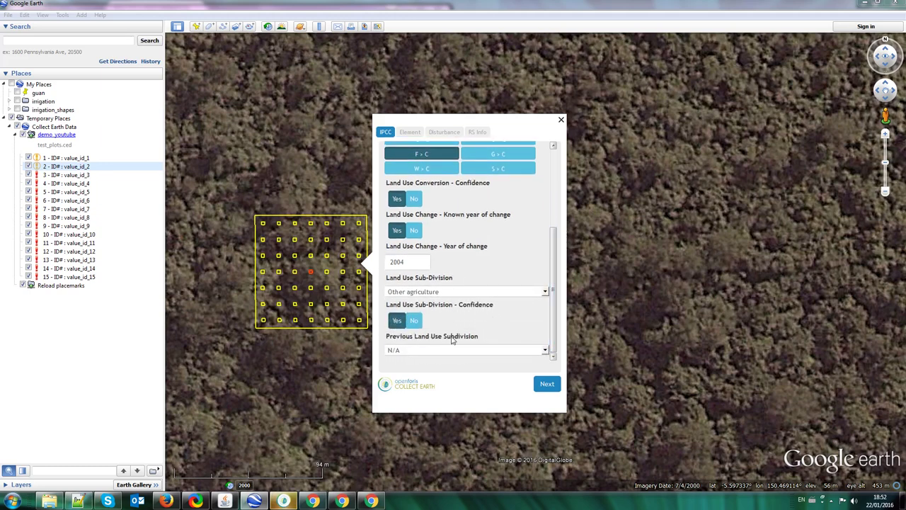
pyautogui.click(476, 350)
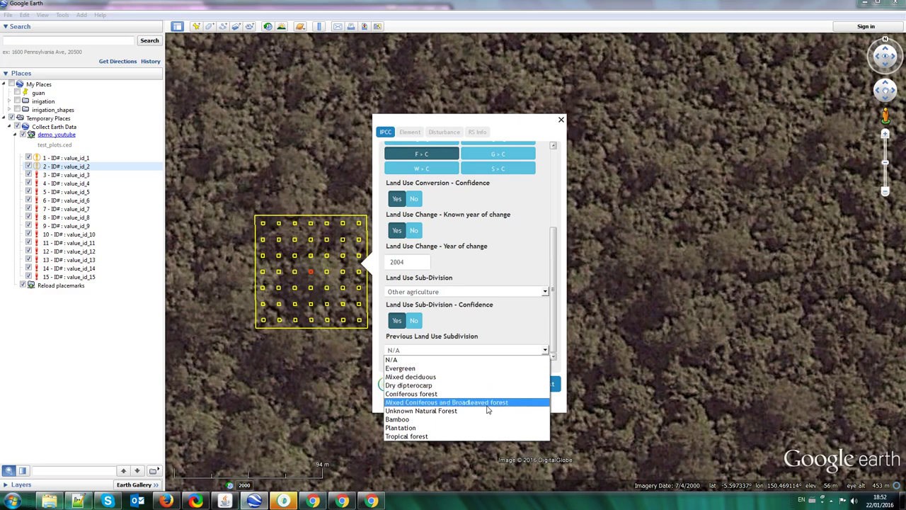
pyautogui.click(497, 437)
# Advance through the Element, Disturbance and RS Info sections and save plot 2.
pyautogui.scroll(1, 472, 336)
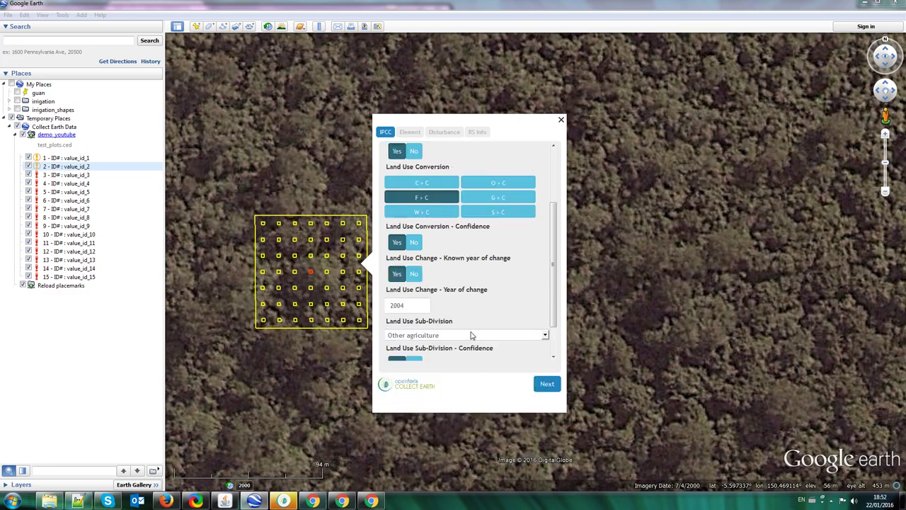
pyautogui.scroll(-1, 559, 276)
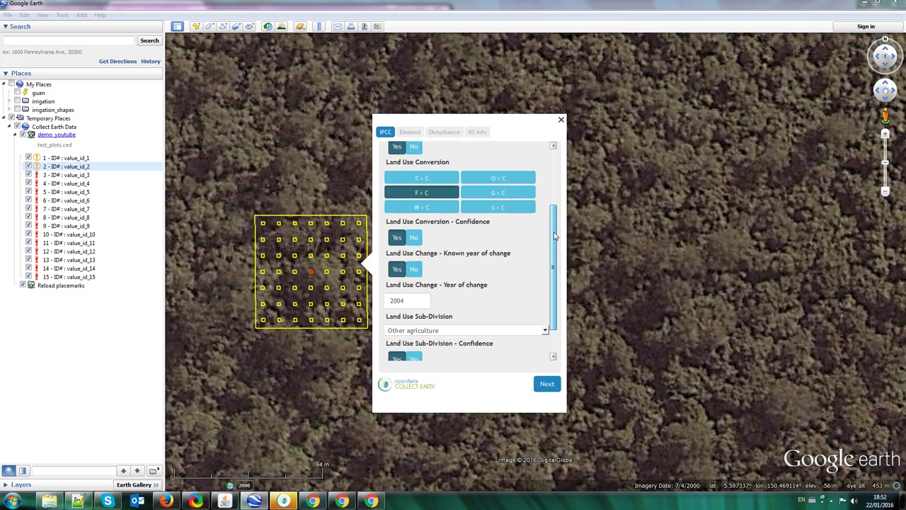
pyautogui.scroll(3, 564, 283)
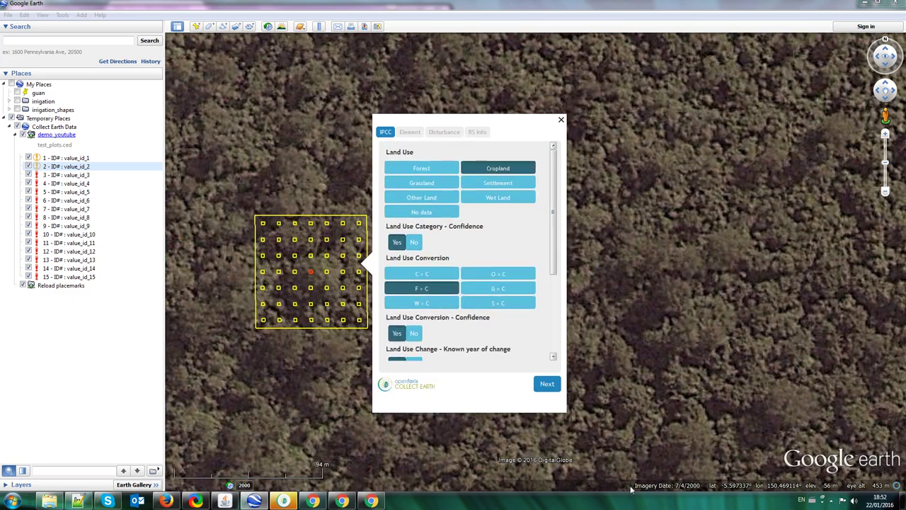
pyautogui.click(550, 383)
pyautogui.click(549, 383)
pyautogui.click(550, 383)
pyautogui.click(549, 384)
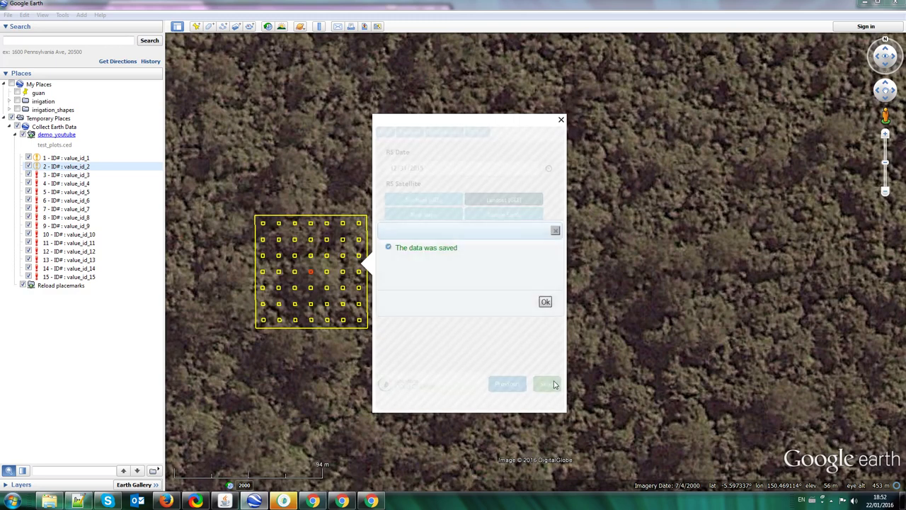
pyautogui.click(546, 302)
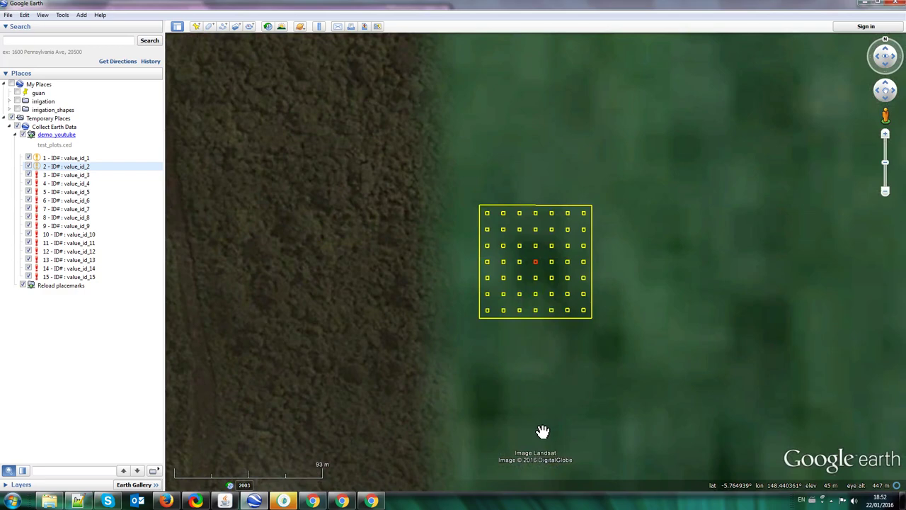
# Export demo_youtube for Collect Desktop and save the .collect backup file.
pyautogui.click(182, 501)
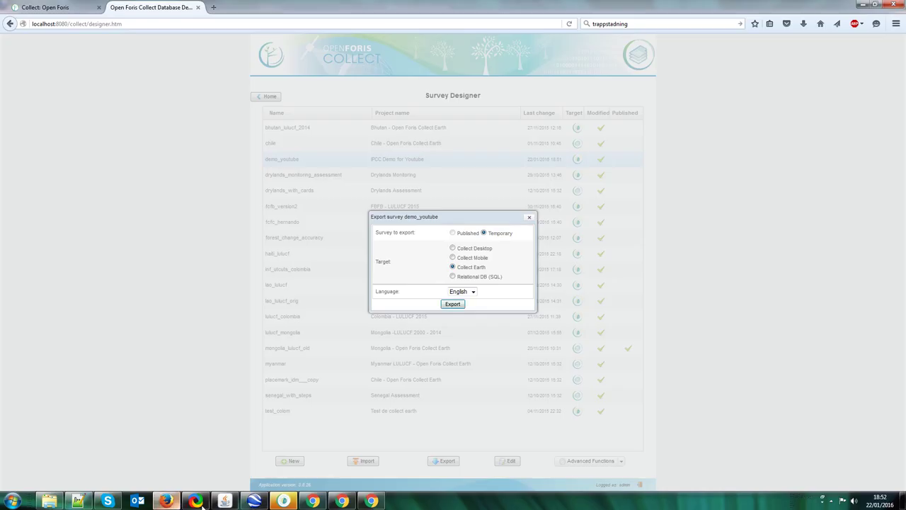
pyautogui.click(529, 218)
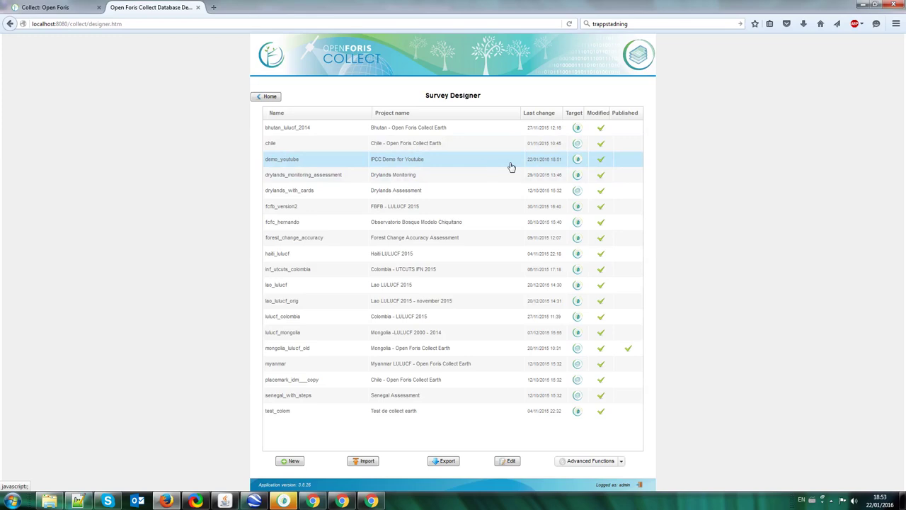
pyautogui.click(447, 460)
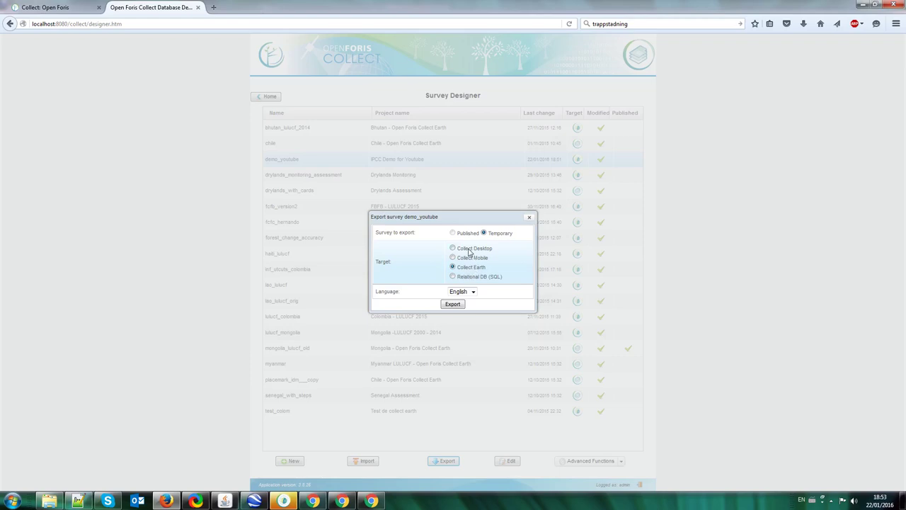
pyautogui.click(468, 251)
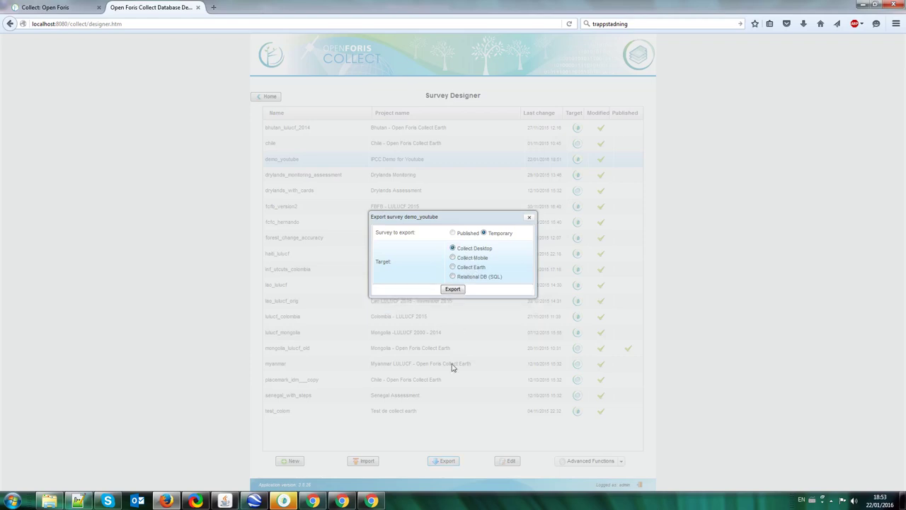
pyautogui.click(453, 290)
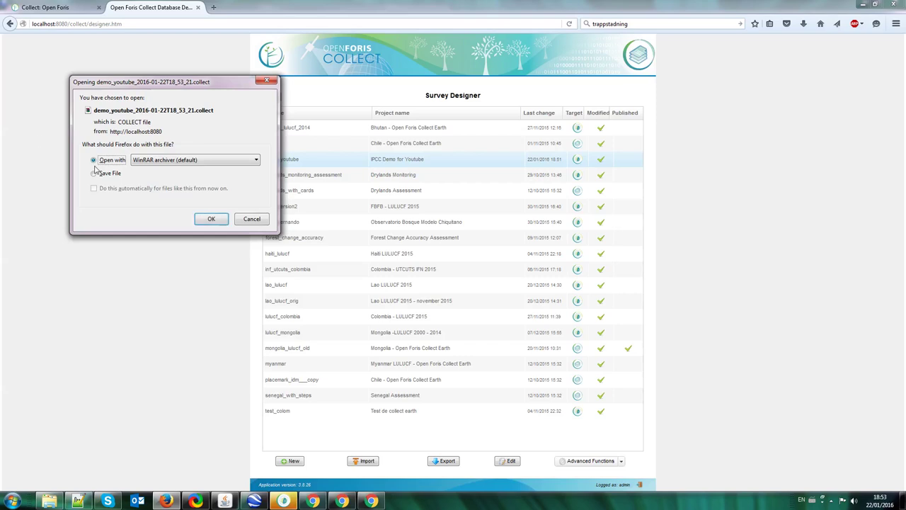
pyautogui.click(107, 174)
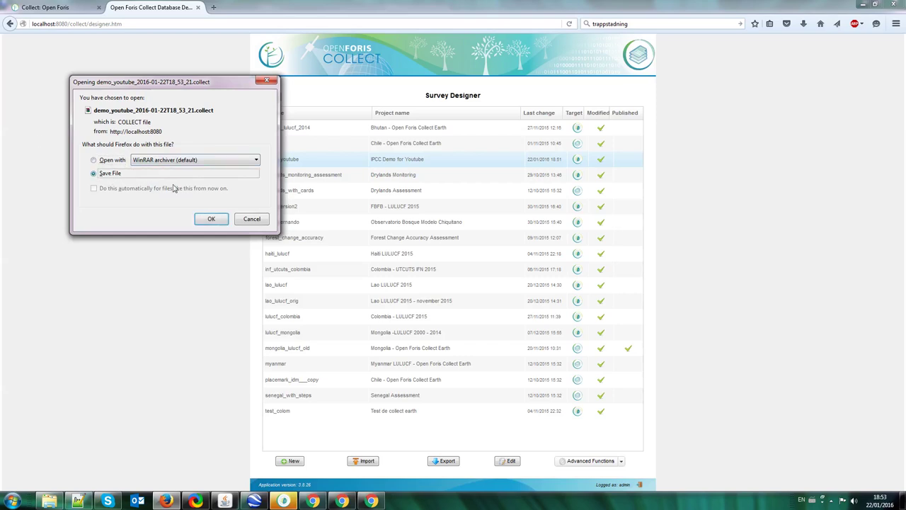
pyautogui.click(209, 219)
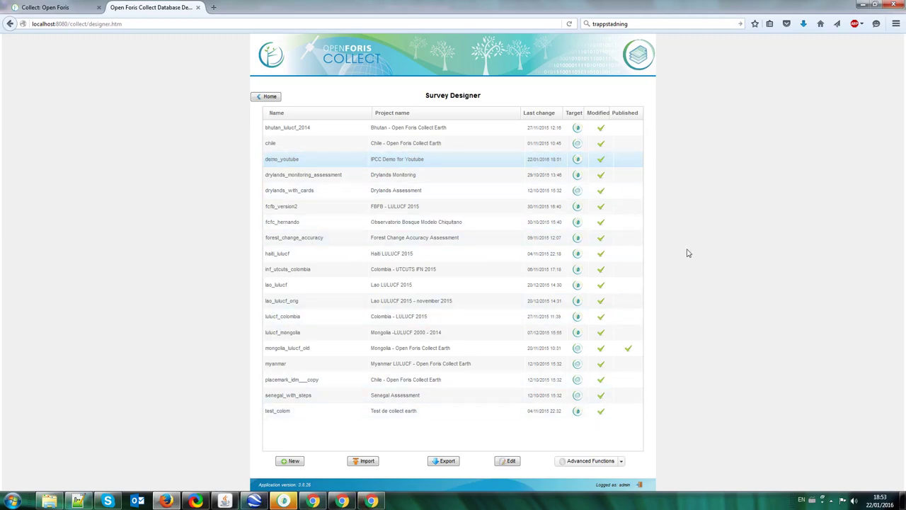
# Go to the Collect: Open Foris page and open Community Support.
pyautogui.click(167, 500)
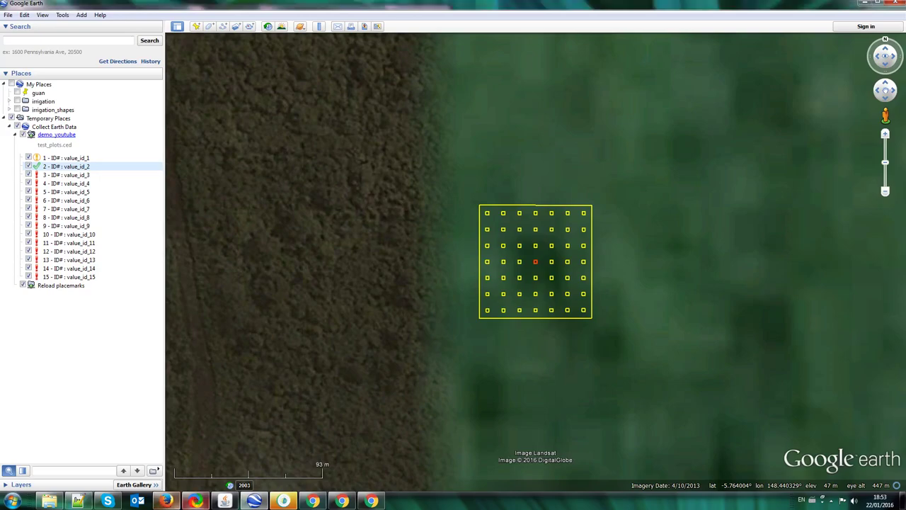
pyautogui.click(167, 501)
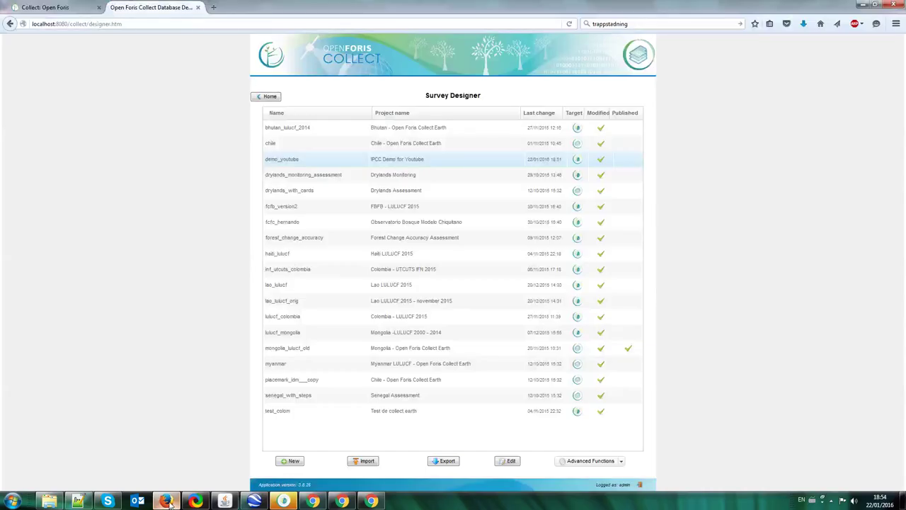
pyautogui.click(46, 7)
pyautogui.click(644, 56)
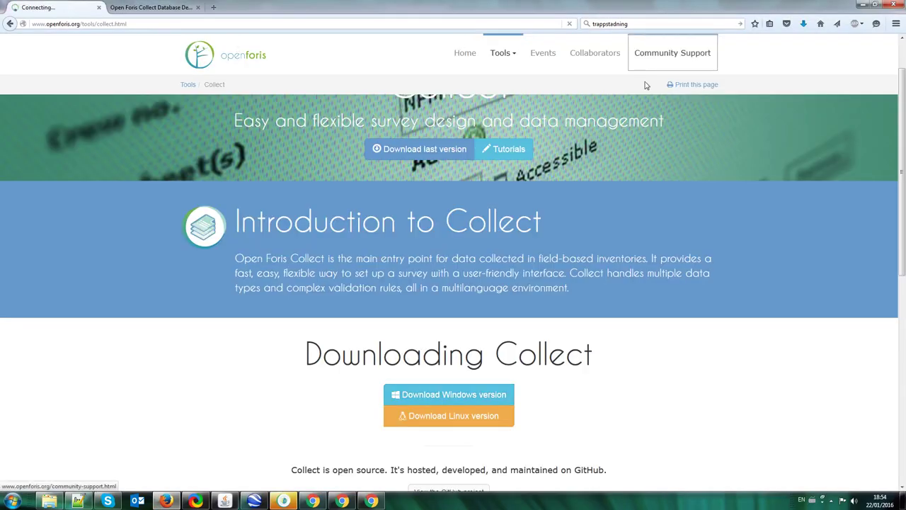